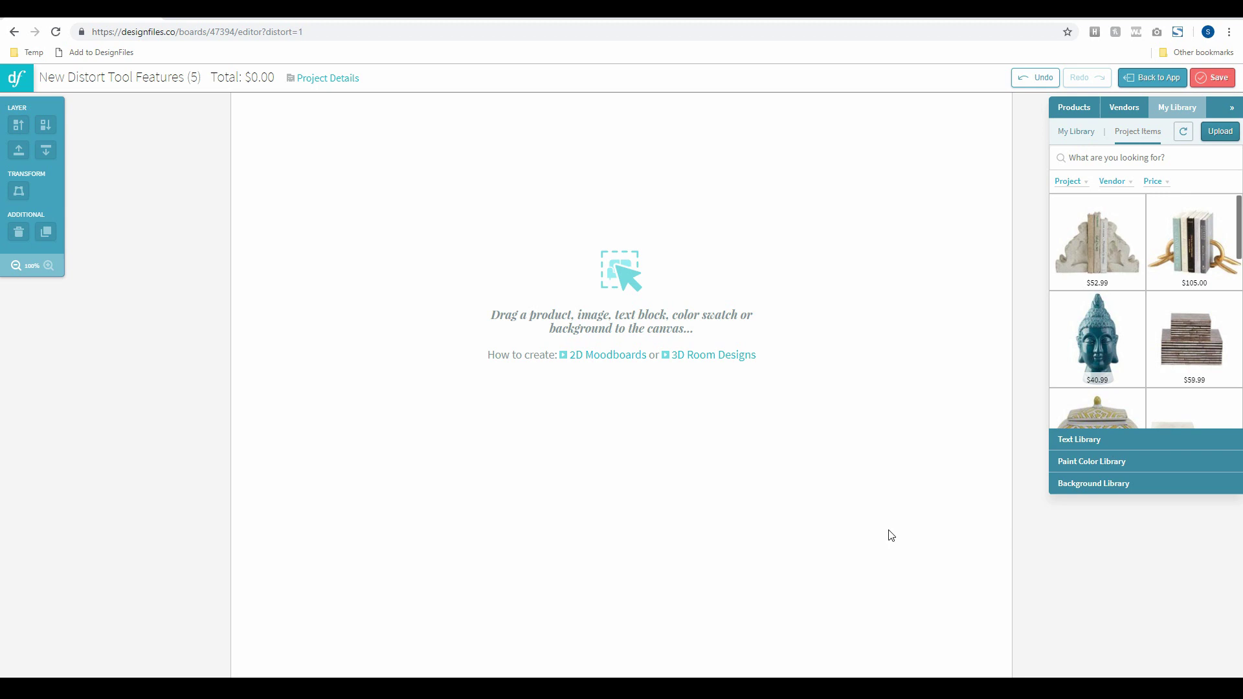
- Add the empty room background with the side window and wood floor, and enlarge it to span the canvas width
{"action": "left_click", "coordinate": [1086, 484]}
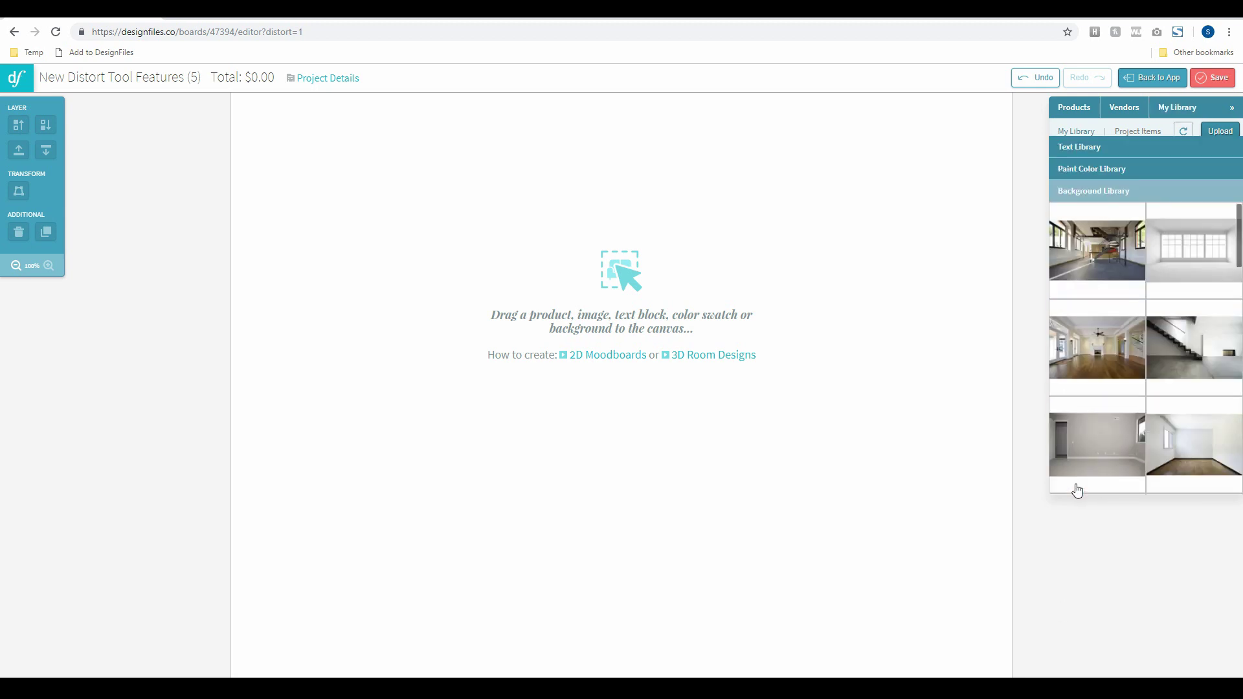
{"action": "left_click_drag", "start_coordinate": [1200, 398], "coordinate": [522, 434]}
{"action": "left_click_drag", "start_coordinate": [985, 125], "coordinate": [979, 137]}
{"action": "left_click_drag", "start_coordinate": [875, 205], "coordinate": [903, 186]}
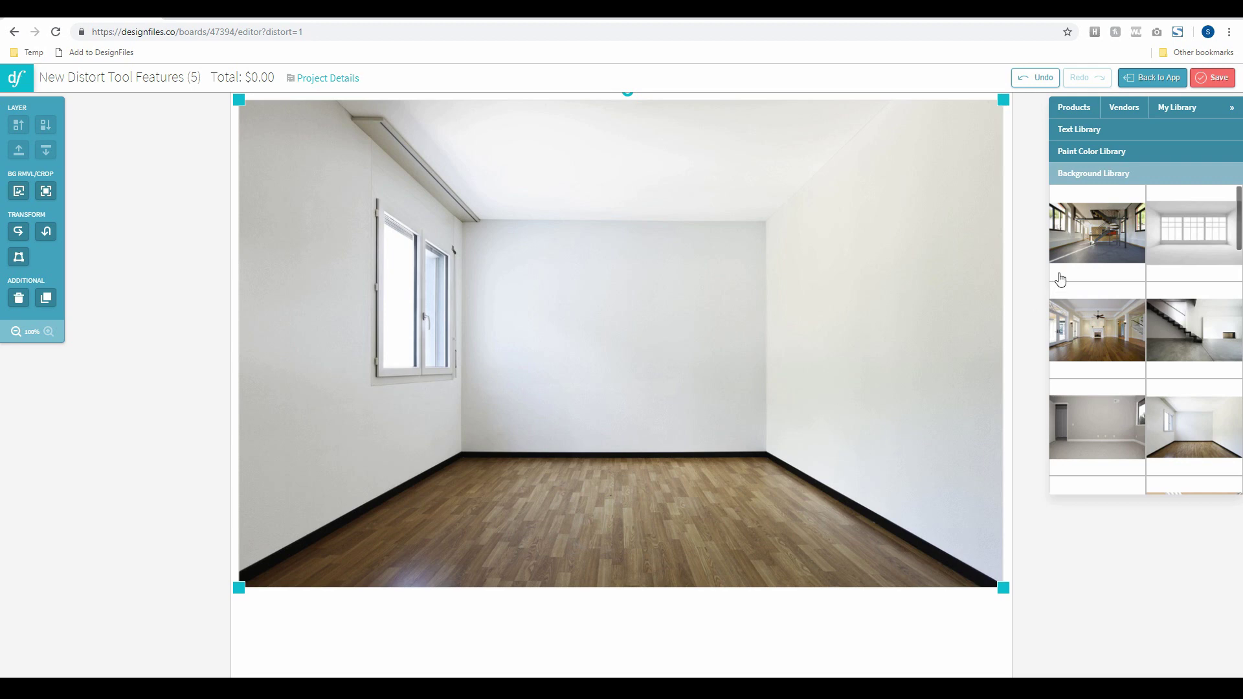
{"action": "left_click", "coordinate": [1022, 299]}
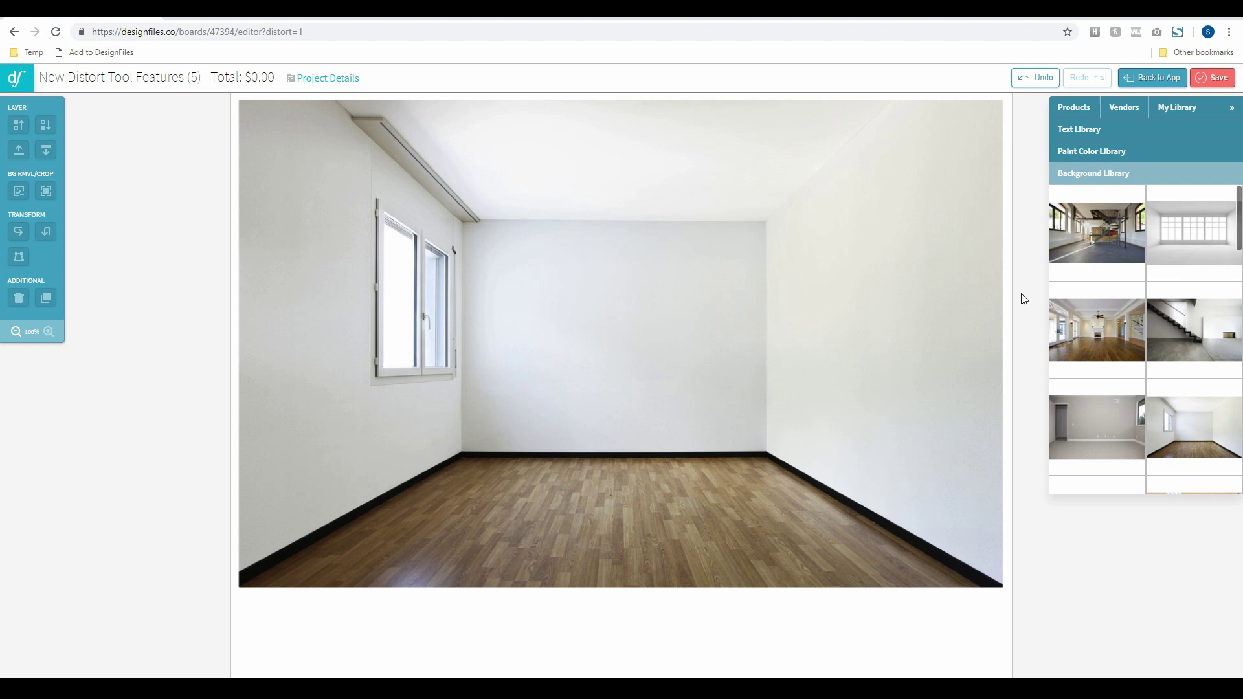
- Add the blue patterned rug from the project items, scale it down and centre it over the room
{"action": "left_click", "coordinate": [1187, 107]}
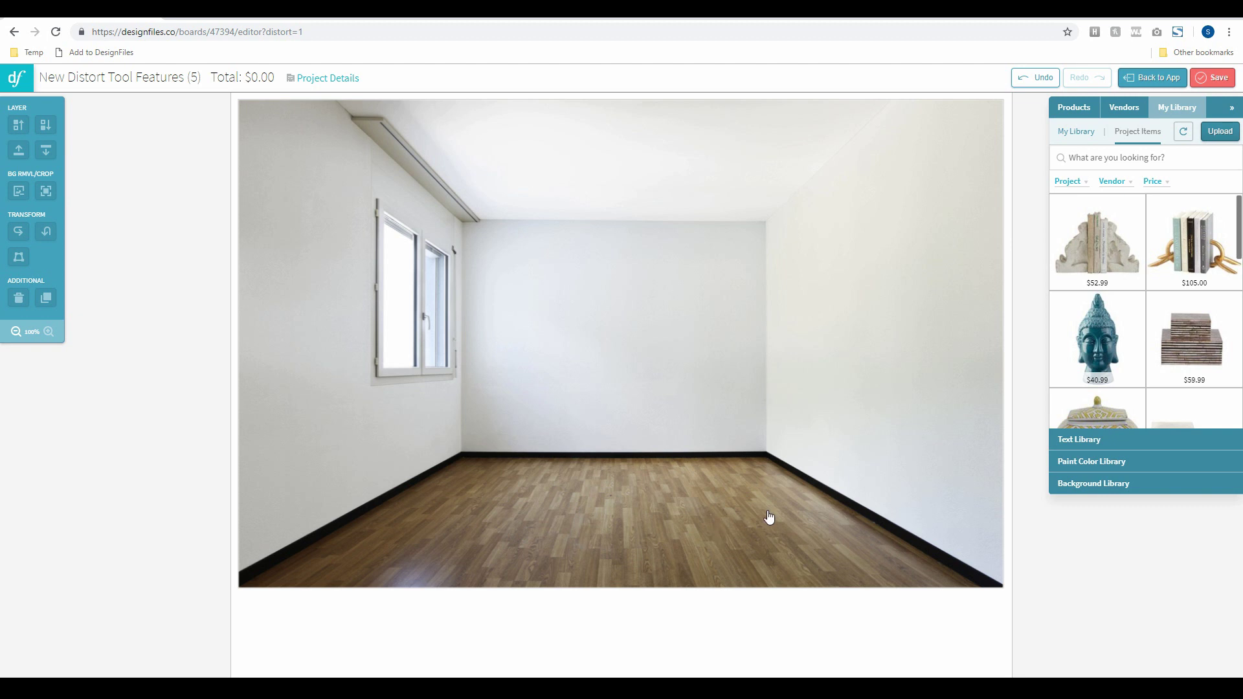
{"action": "scroll", "coordinate": [1201, 396], "scroll_direction": "down", "scroll_amount": 10}
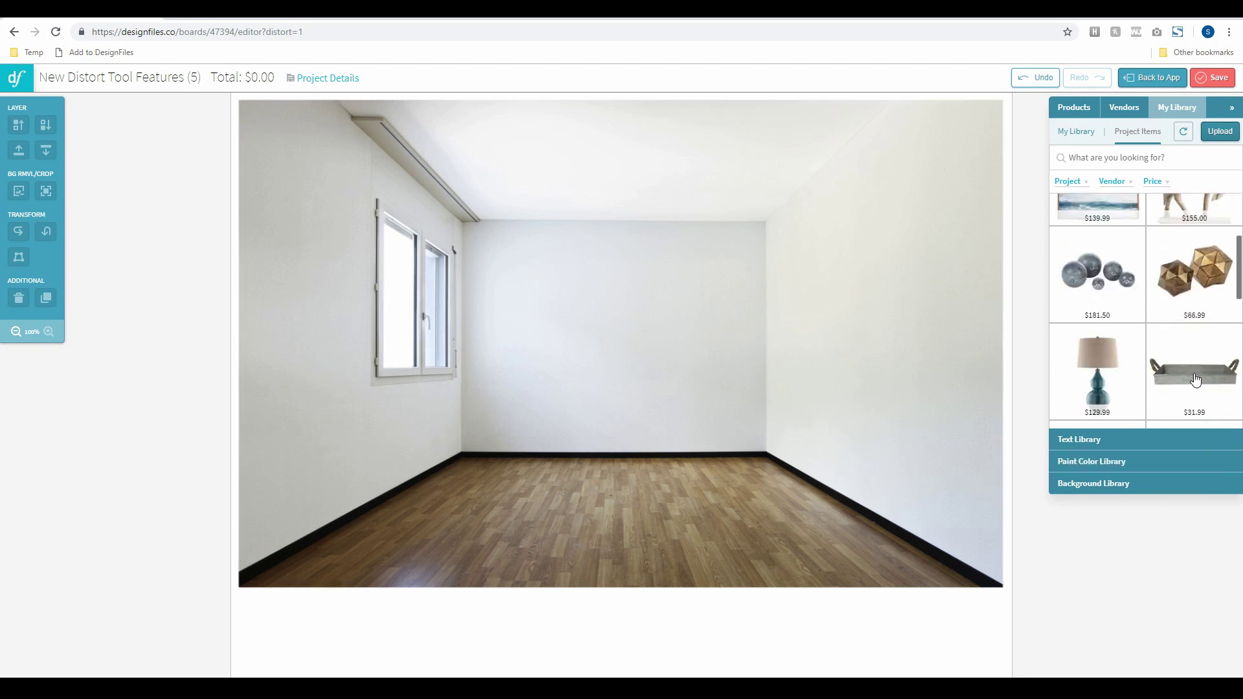
{"action": "scroll", "coordinate": [1195, 380], "scroll_direction": "down", "scroll_amount": 10}
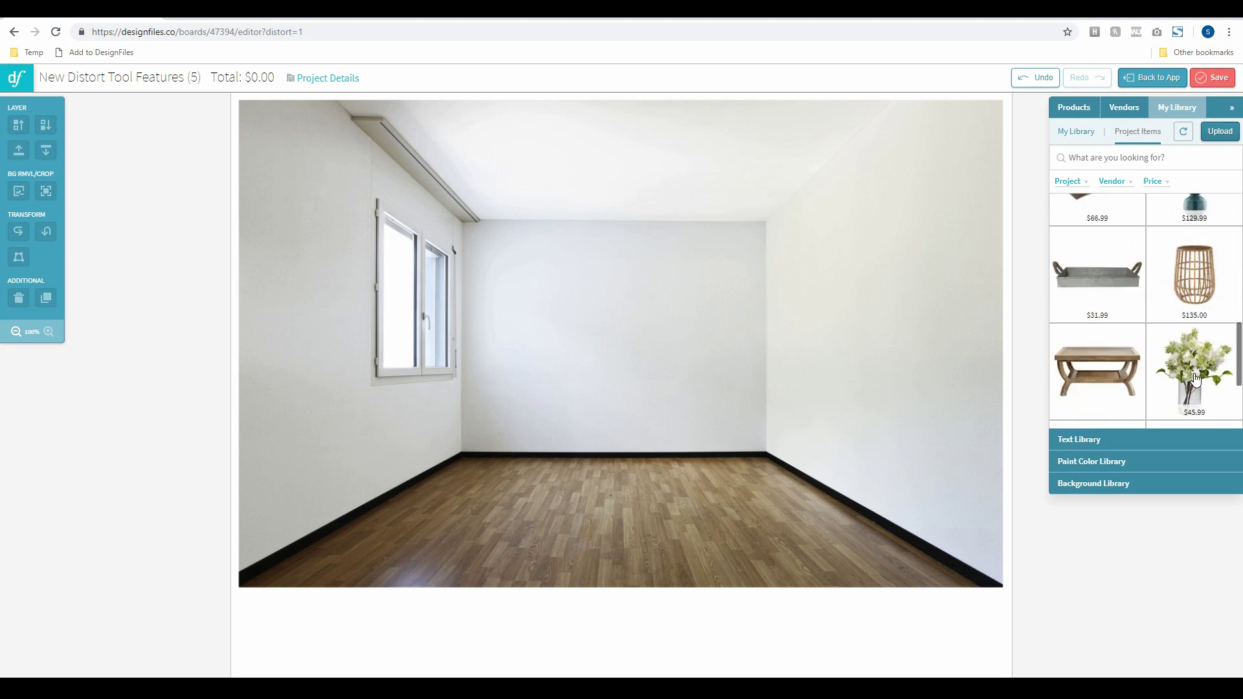
{"action": "left_click_drag", "start_coordinate": [1195, 387], "coordinate": [634, 461]}
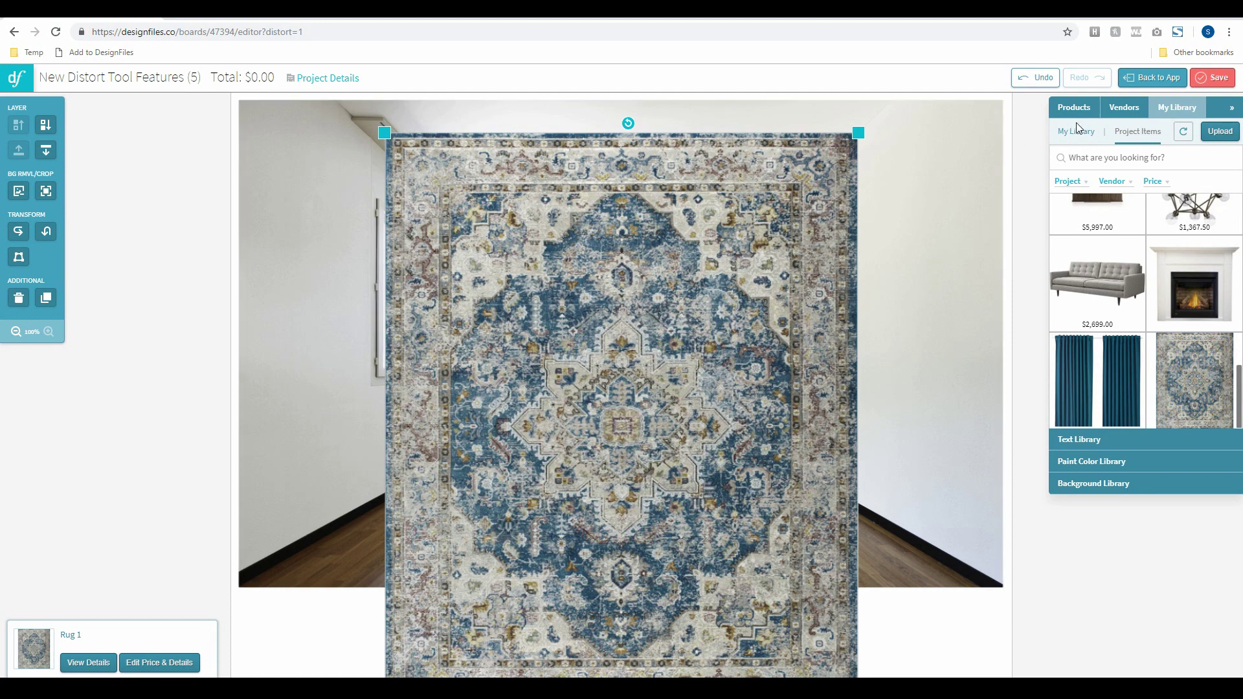
{"action": "left_click_drag", "start_coordinate": [860, 153], "coordinate": [835, 191]}
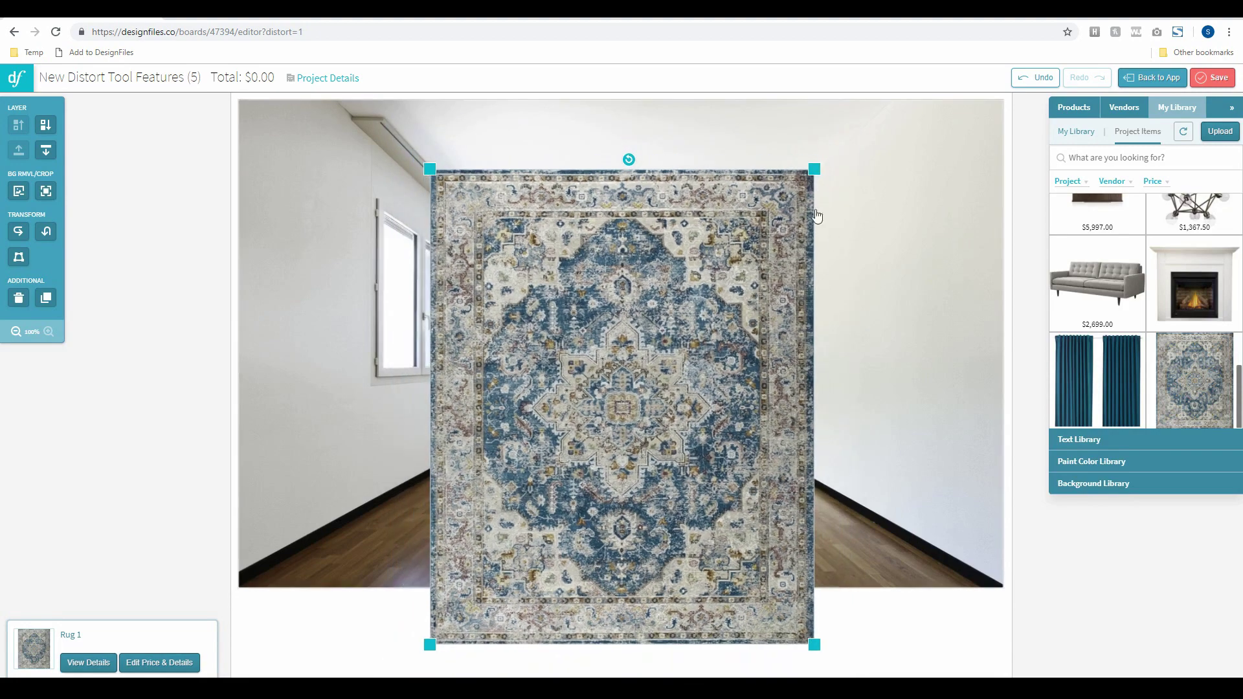
{"action": "mouse_move", "coordinate": [621, 281]}
{"action": "left_mouse_down"}
{"action": "mouse_move", "coordinate": [621, 327]}
{"action": "mouse_move", "coordinate": [641, 250]}
{"action": "mouse_move", "coordinate": [615, 262]}
{"action": "left_mouse_up"}
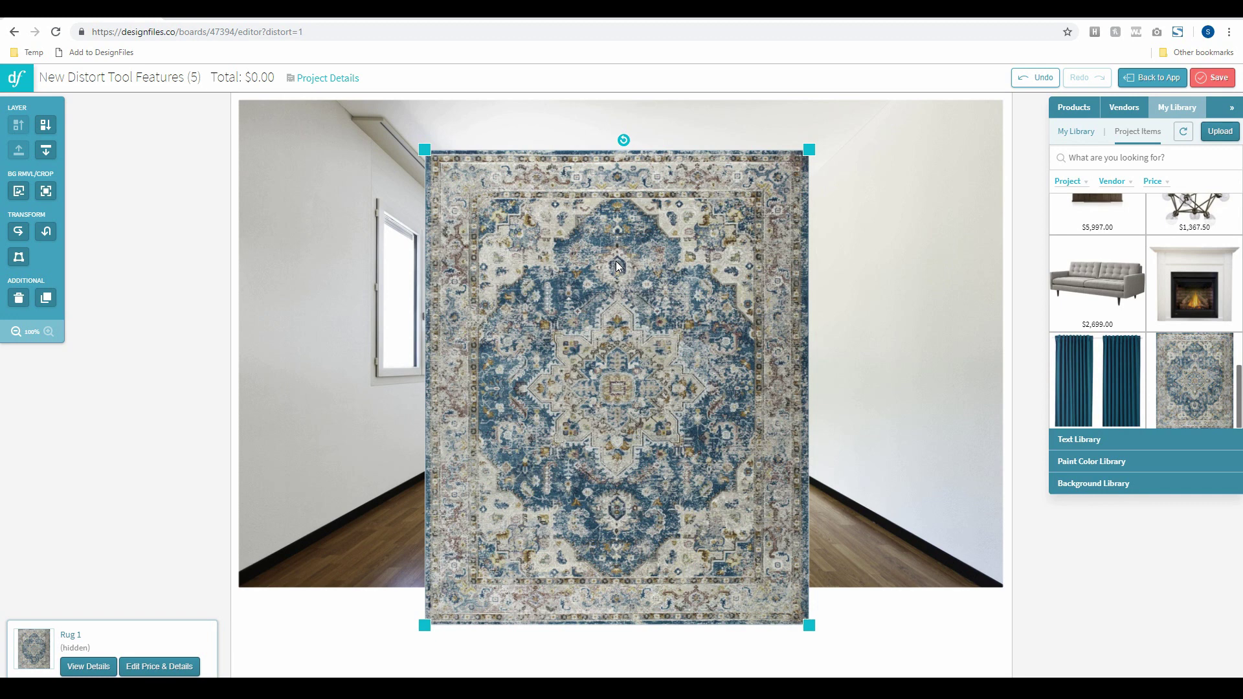
- Distort the rug in perspective so its four corners lie flat on the wood floor between the side walls
{"action": "left_click", "coordinate": [19, 259]}
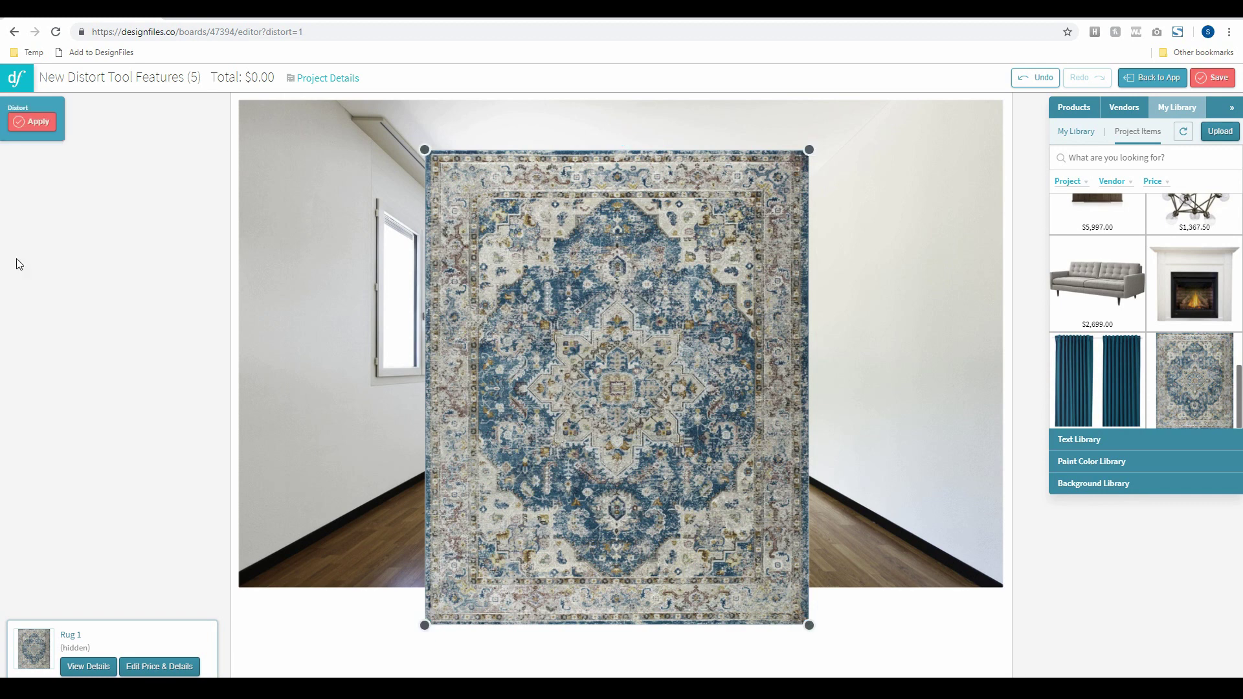
{"action": "left_click_drag", "start_coordinate": [424, 625], "coordinate": [277, 586]}
{"action": "left_click_drag", "start_coordinate": [811, 624], "coordinate": [951, 587]}
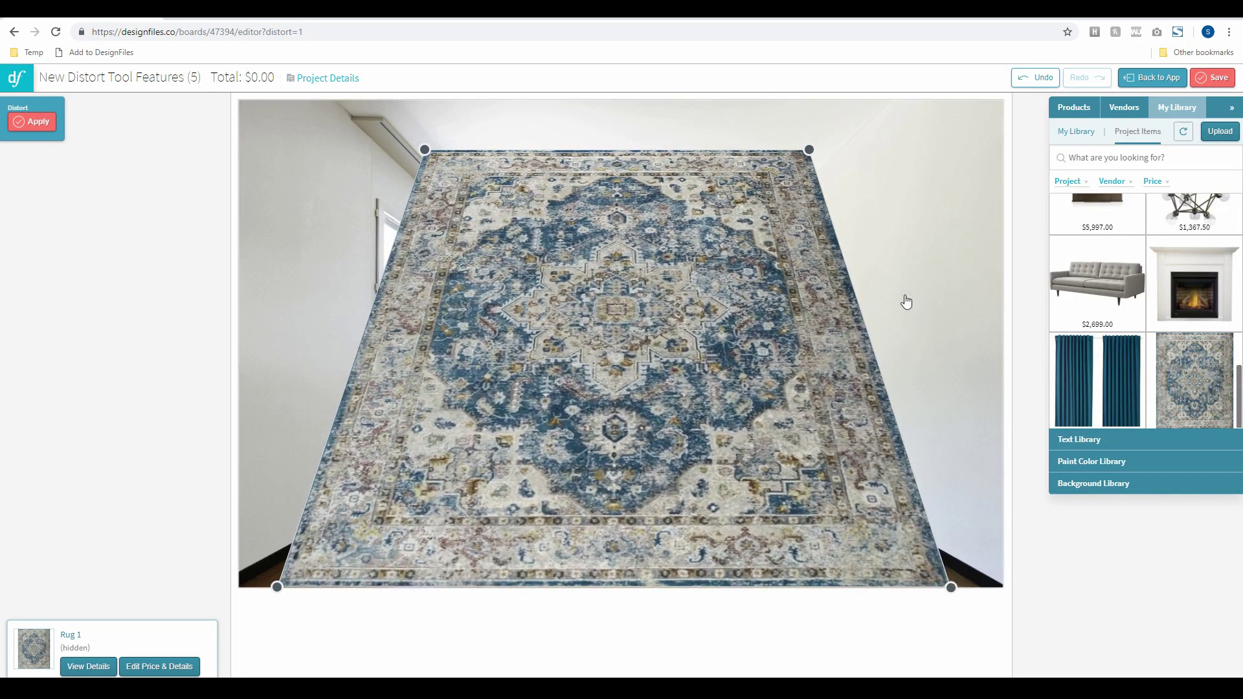
{"action": "left_click_drag", "start_coordinate": [809, 150], "coordinate": [768, 355]}
{"action": "left_click_drag", "start_coordinate": [425, 150], "coordinate": [483, 445]}
{"action": "left_click_drag", "start_coordinate": [769, 357], "coordinate": [750, 462]}
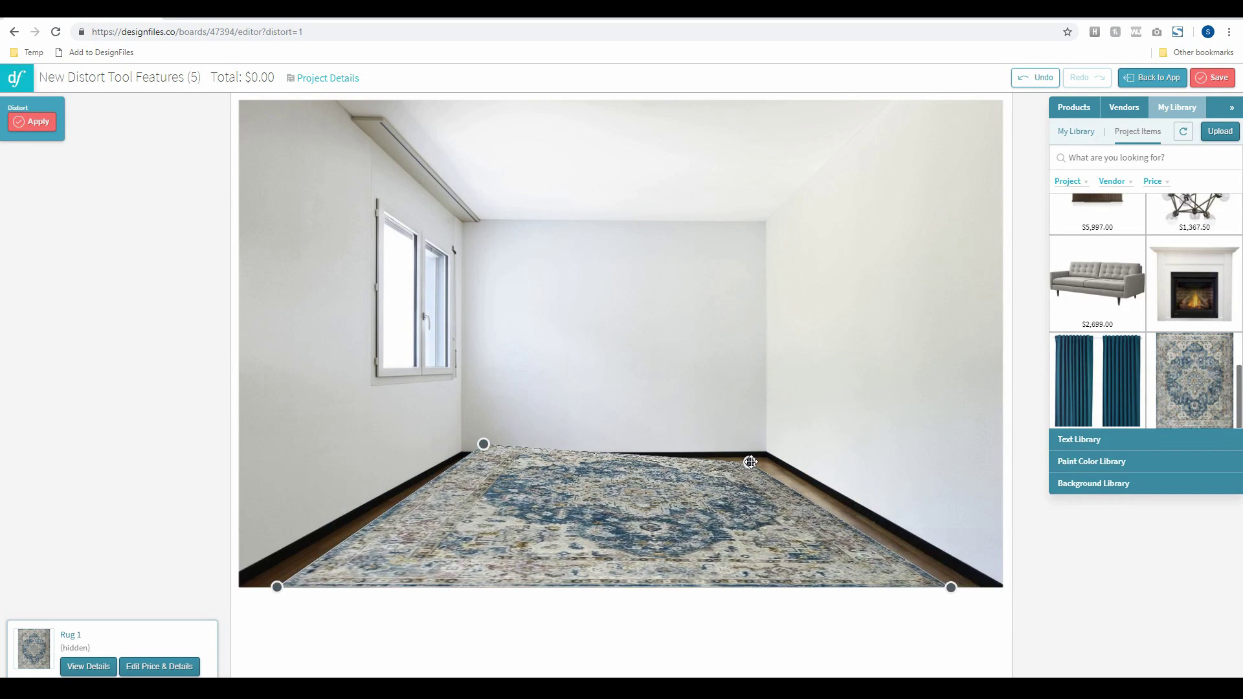
{"action": "left_click_drag", "start_coordinate": [486, 444], "coordinate": [474, 464]}
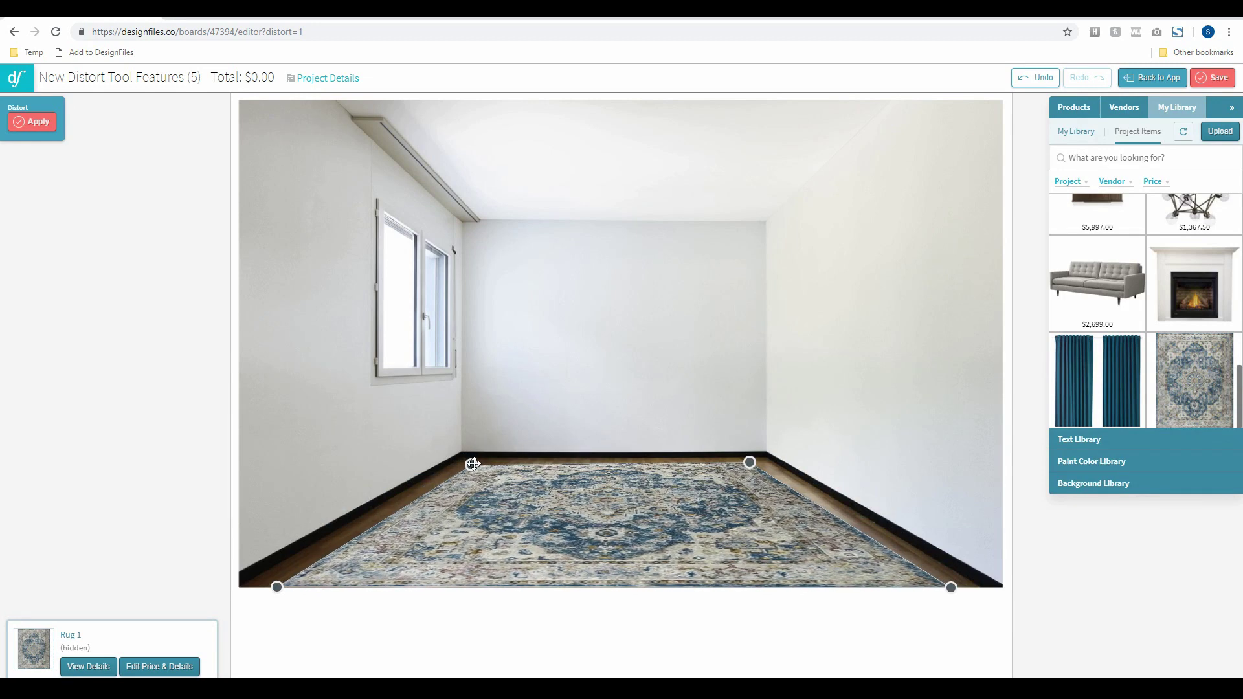
{"action": "left_click_drag", "start_coordinate": [749, 461], "coordinate": [761, 467]}
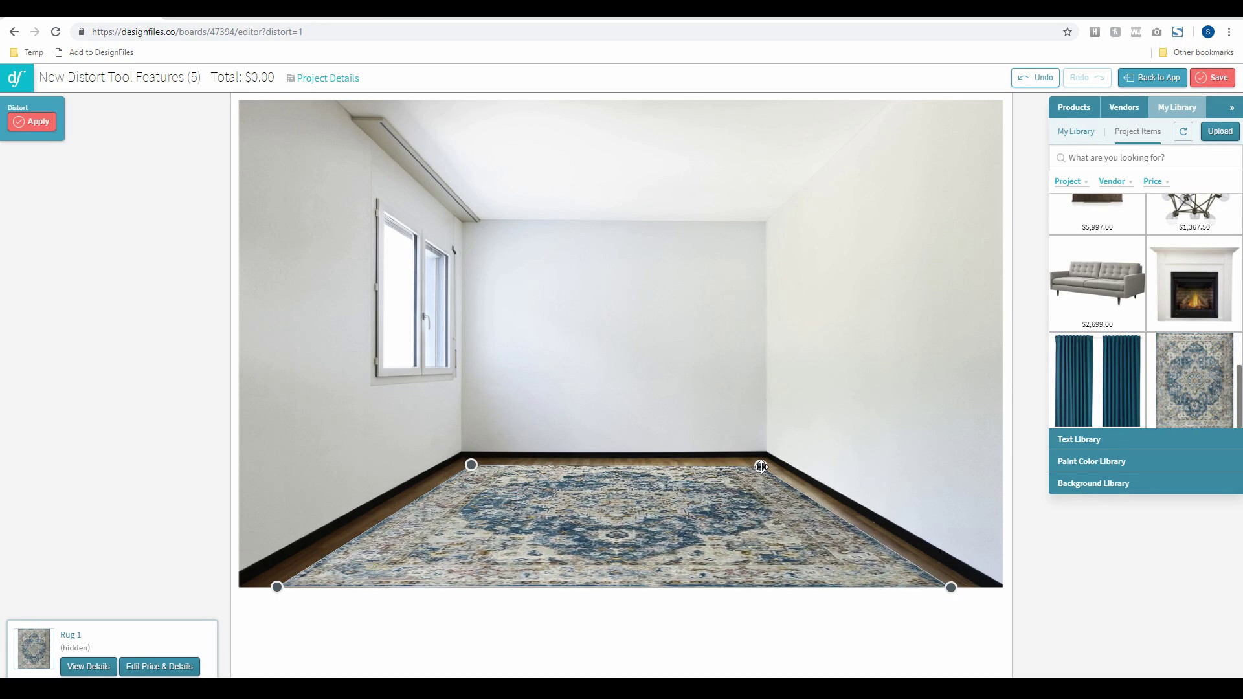
{"action": "left_click", "coordinate": [485, 649]}
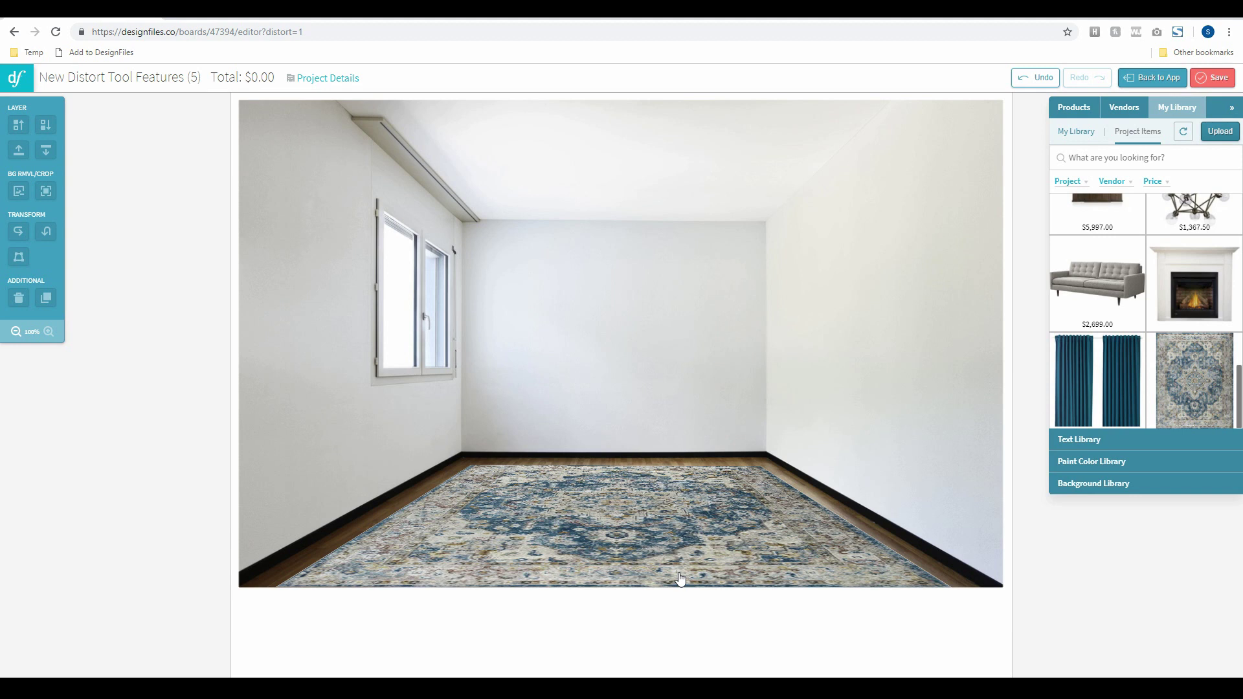
- Add the dark wood three-piece entertainment center and scale it to fit the width of the back wall
{"action": "scroll", "coordinate": [1133, 300], "scroll_direction": "up", "scroll_amount": 1}
{"action": "left_click_drag", "start_coordinate": [1121, 264], "coordinate": [657, 386]}
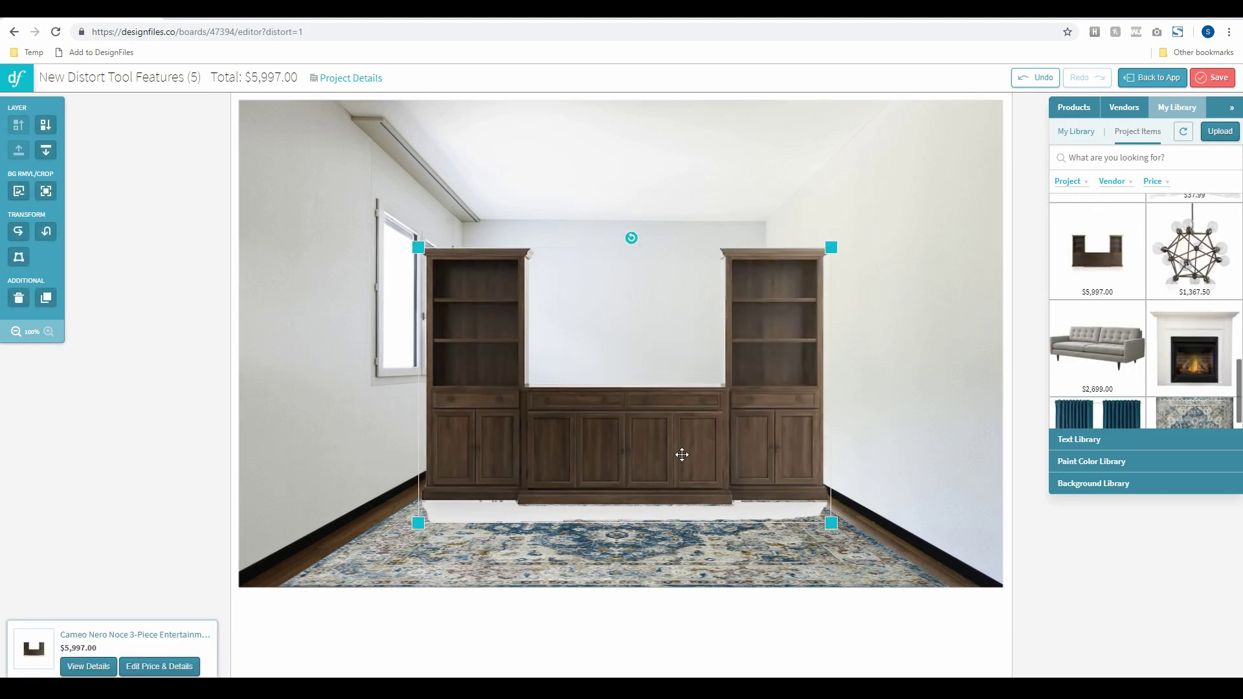
{"action": "left_click_drag", "start_coordinate": [830, 247], "coordinate": [782, 283]}
{"action": "left_click_drag", "start_coordinate": [731, 321], "coordinate": [726, 316]}
{"action": "left_click_drag", "start_coordinate": [772, 273], "coordinate": [772, 274]}
{"action": "left_click_drag", "start_coordinate": [712, 338], "coordinate": [710, 341]}
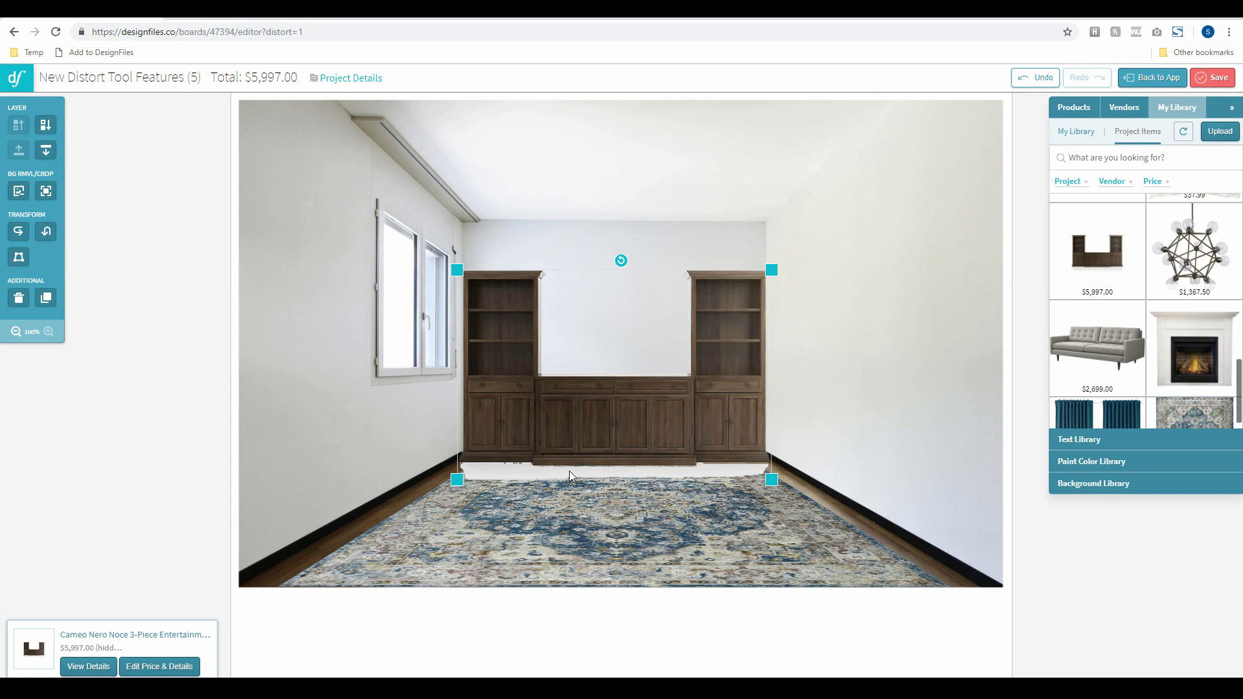
- Auto-remove the entertainment center's white background with a color range of 68, and shift the unit slightly down onto the rug edge
{"action": "left_click", "coordinate": [19, 191]}
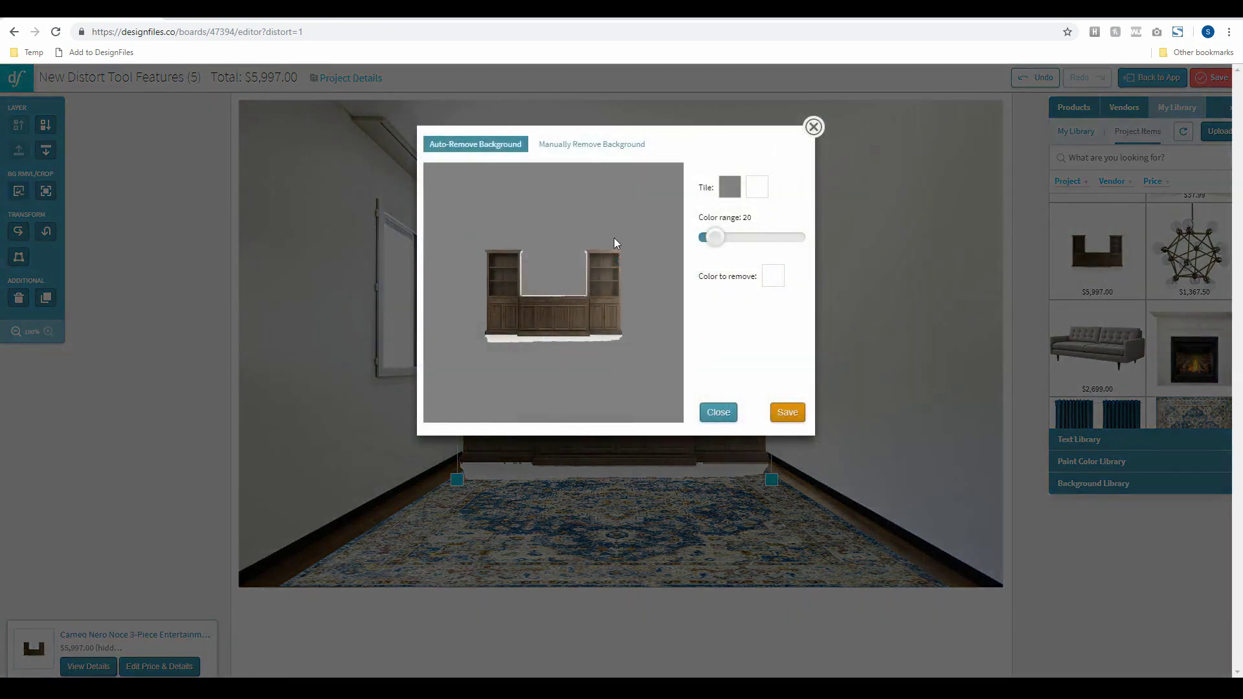
{"action": "left_click_drag", "start_coordinate": [712, 239], "coordinate": [733, 245]}
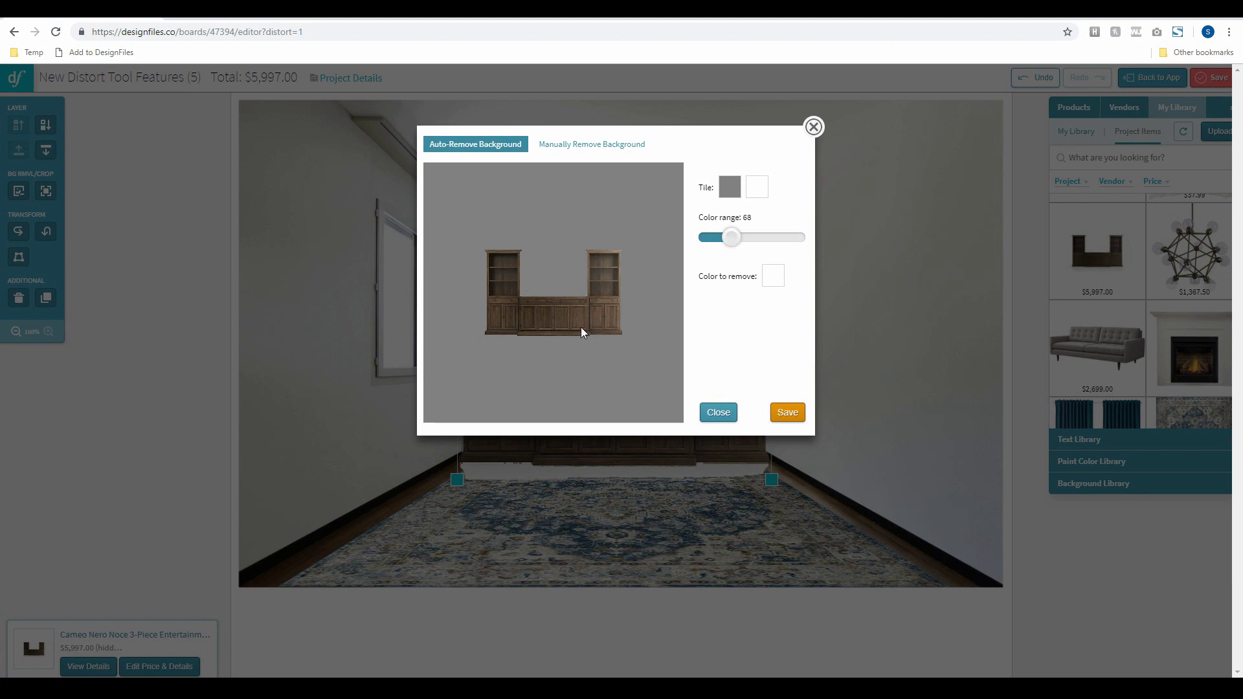
{"action": "left_click", "coordinate": [788, 414]}
{"action": "left_click_drag", "start_coordinate": [641, 434], "coordinate": [641, 440]}
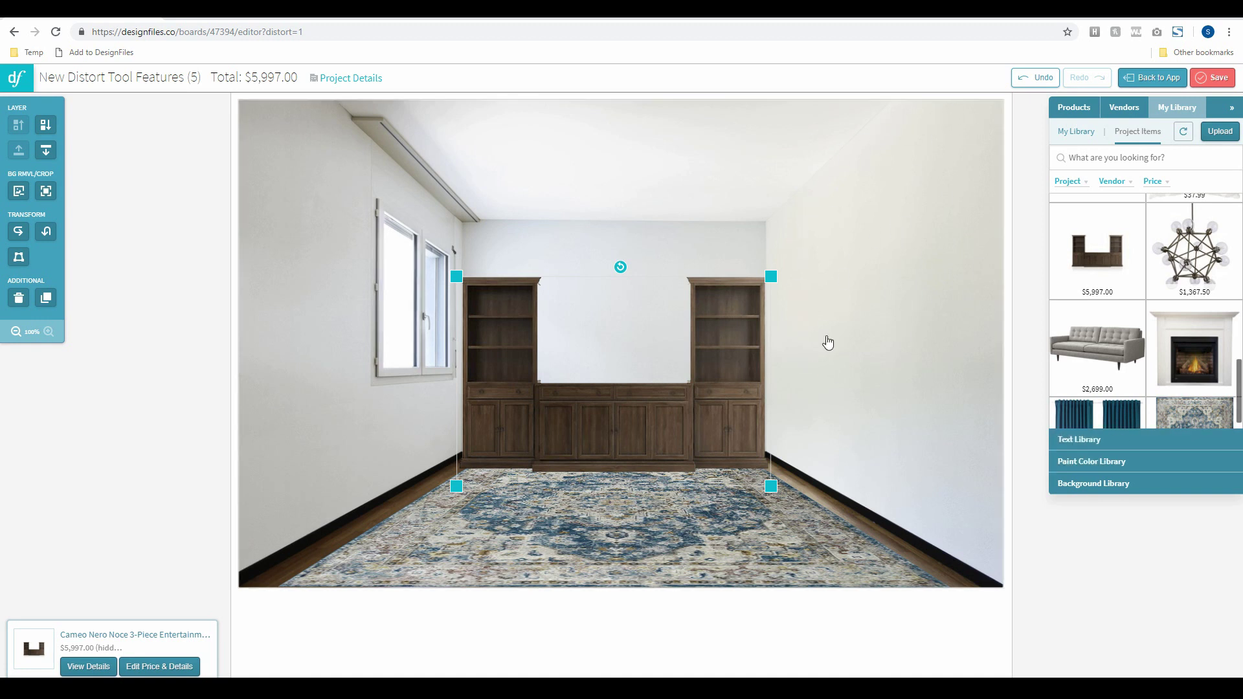
- Add the Sherwin Williams Sleepy Blue swatch with its upper corner at the back edge of the right wall, and hide the item drawer
{"action": "left_click", "coordinate": [1074, 461]}
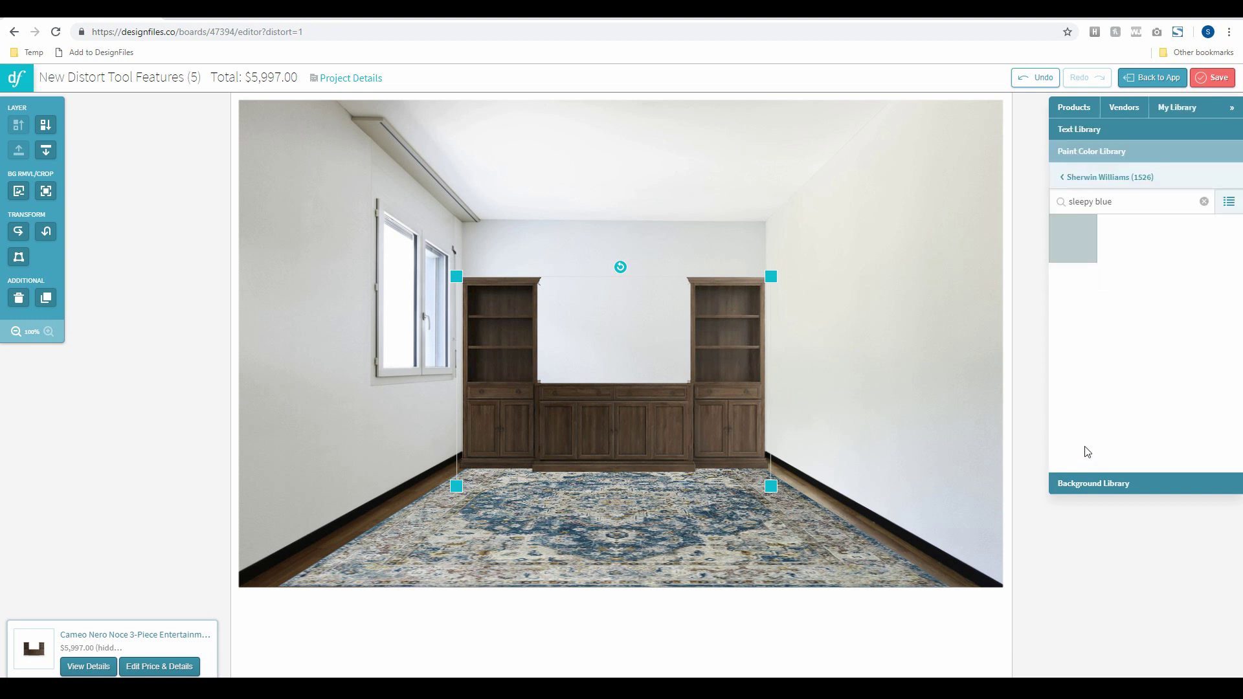
{"action": "mouse_move", "coordinate": [1077, 243]}
{"action": "left_mouse_down"}
{"action": "mouse_move", "coordinate": [1012, 219]}
{"action": "mouse_move", "coordinate": [854, 297]}
{"action": "mouse_move", "coordinate": [896, 319]}
{"action": "mouse_move", "coordinate": [832, 303]}
{"action": "mouse_move", "coordinate": [894, 271]}
{"action": "mouse_move", "coordinate": [907, 281]}
{"action": "mouse_move", "coordinate": [899, 274]}
{"action": "left_mouse_up"}
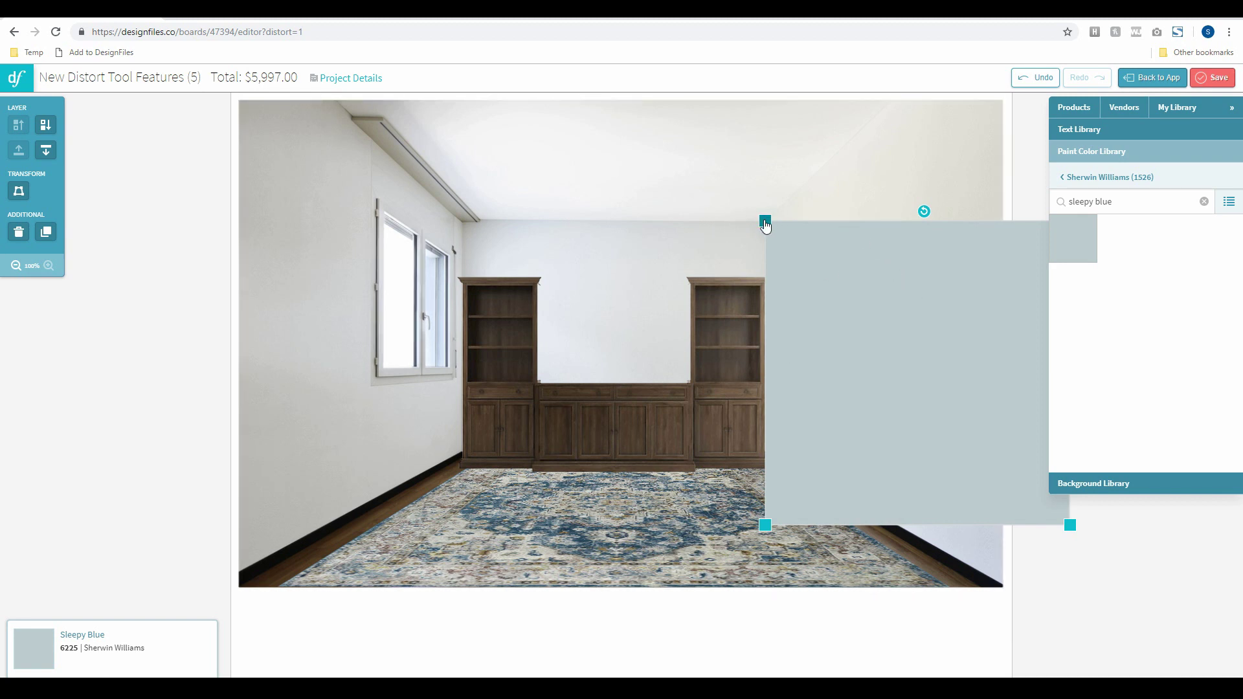
{"action": "left_click", "coordinate": [1233, 111]}
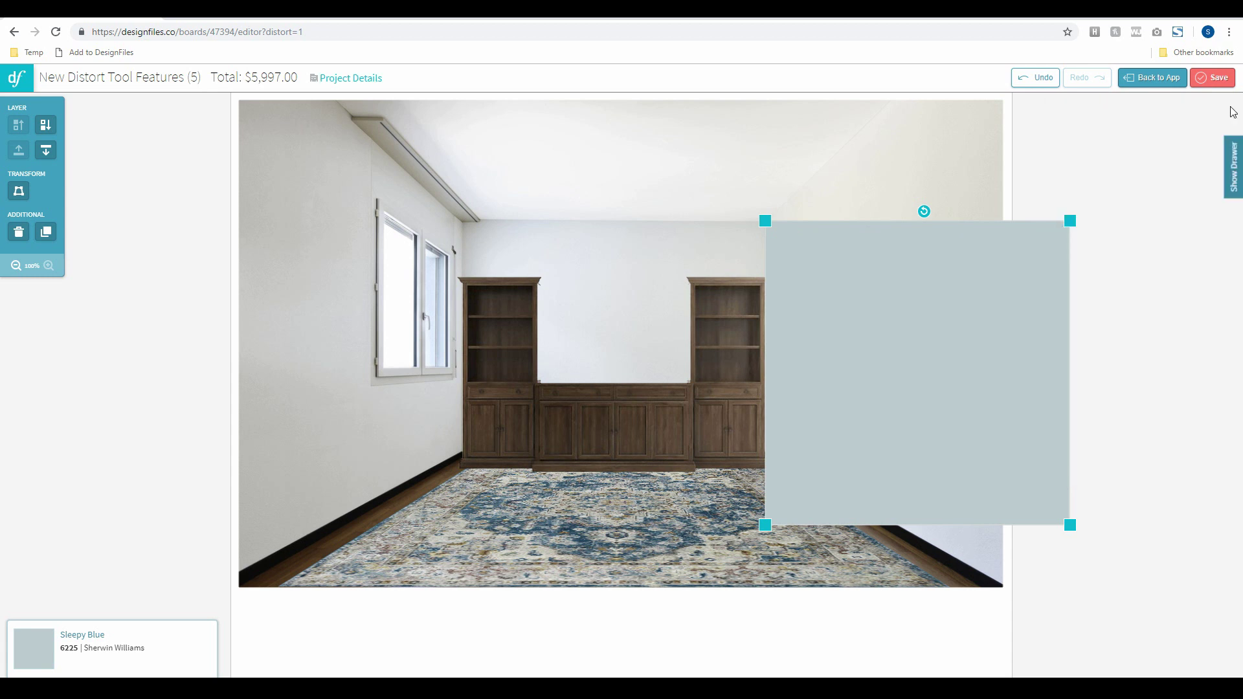
- Distort the Sleepy Blue swatch to cover the right wall from the ceiling line down to the black baseboard
{"action": "left_click", "coordinate": [19, 192]}
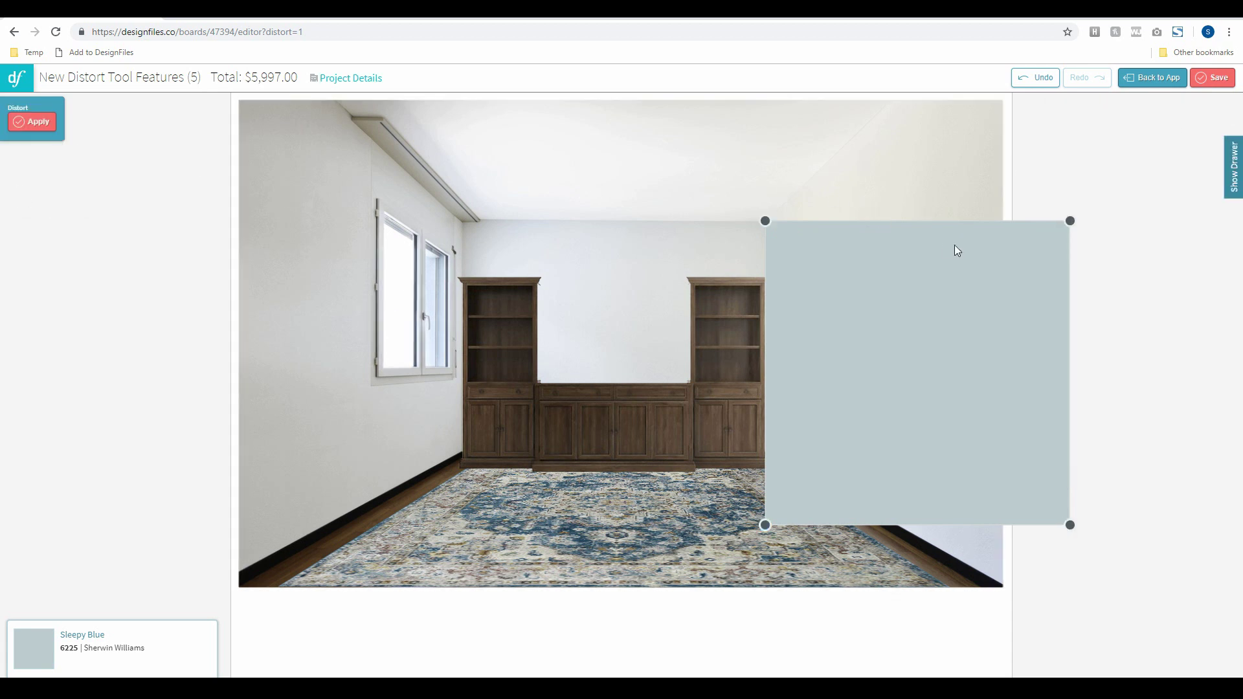
{"action": "left_click_drag", "start_coordinate": [1079, 224], "coordinate": [948, 106]}
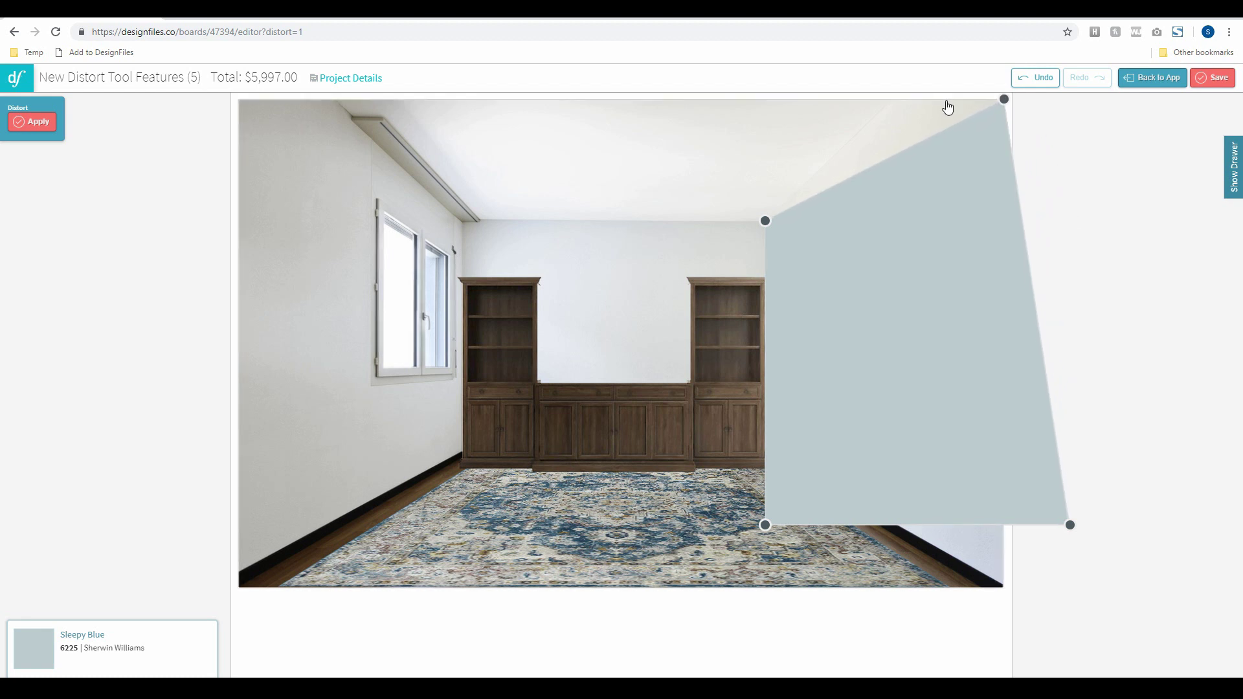
{"action": "left_click_drag", "start_coordinate": [1002, 101], "coordinate": [1002, 98]}
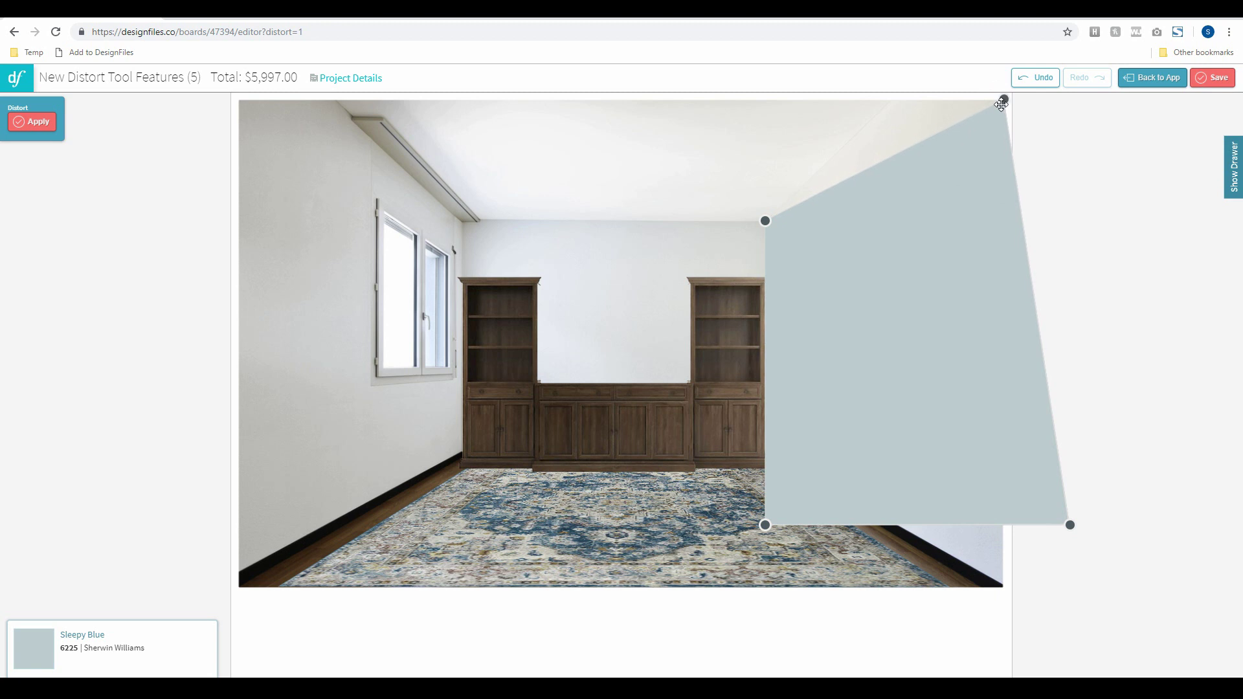
{"action": "left_click_drag", "start_coordinate": [1071, 527], "coordinate": [947, 591]}
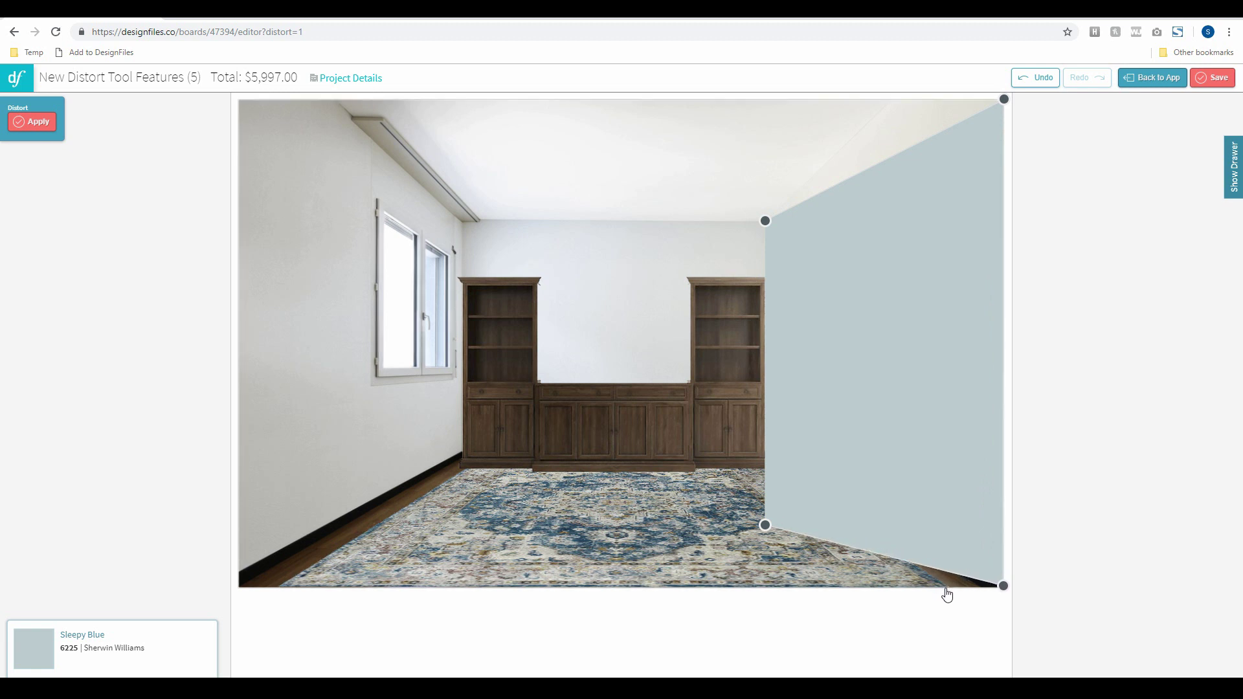
{"action": "left_click_drag", "start_coordinate": [765, 525], "coordinate": [763, 450]}
{"action": "left_click_drag", "start_coordinate": [1005, 587], "coordinate": [1007, 585]}
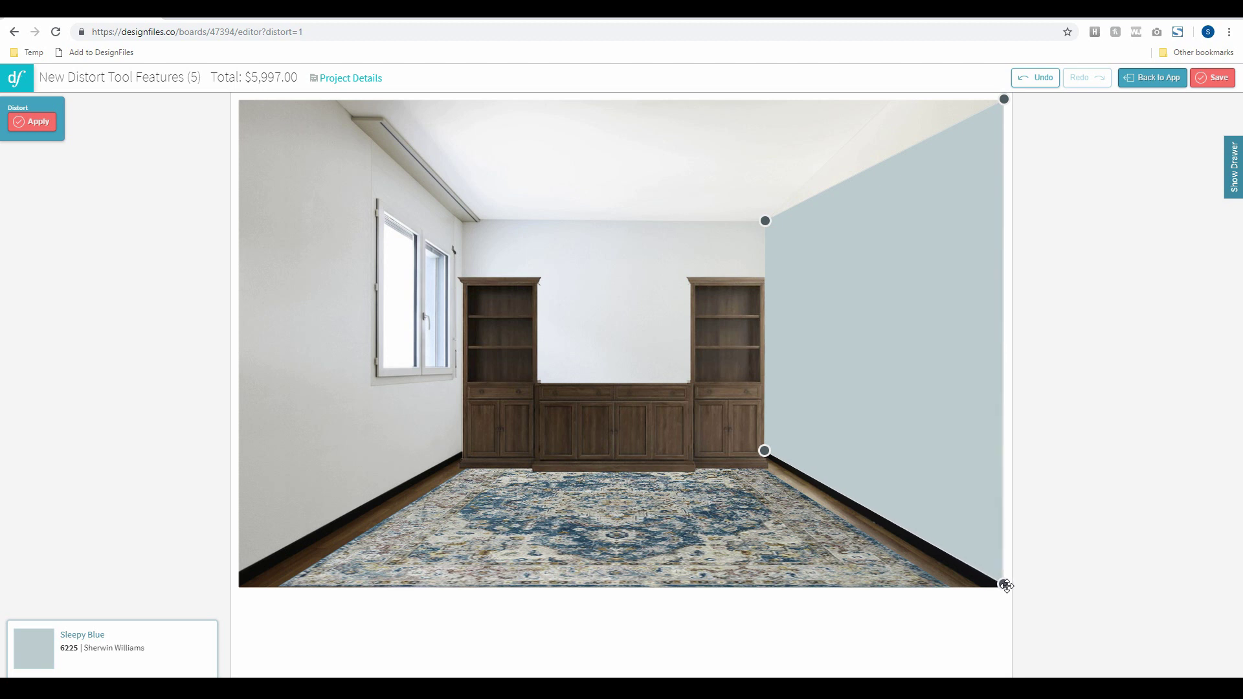
{"action": "left_click", "coordinate": [1080, 417]}
- Refine the right wall swatch's upper corners with the Distort tool to follow the ceiling line
{"action": "left_click", "coordinate": [858, 232]}
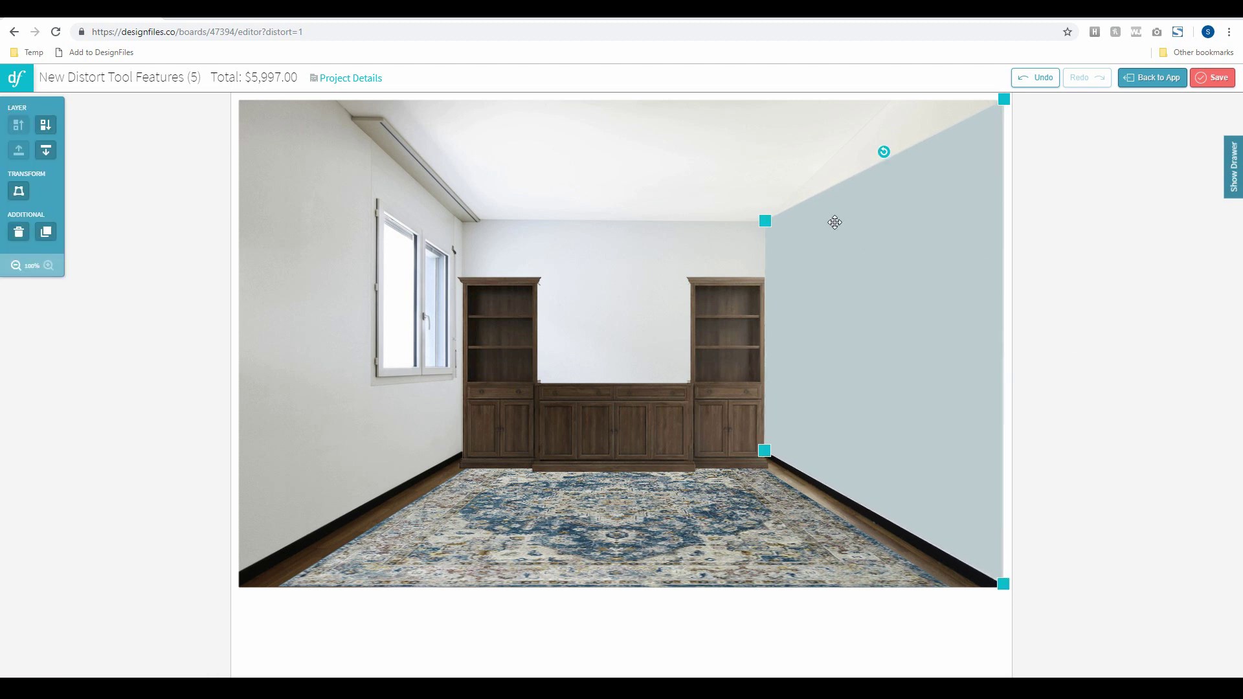
{"action": "left_click", "coordinate": [24, 192]}
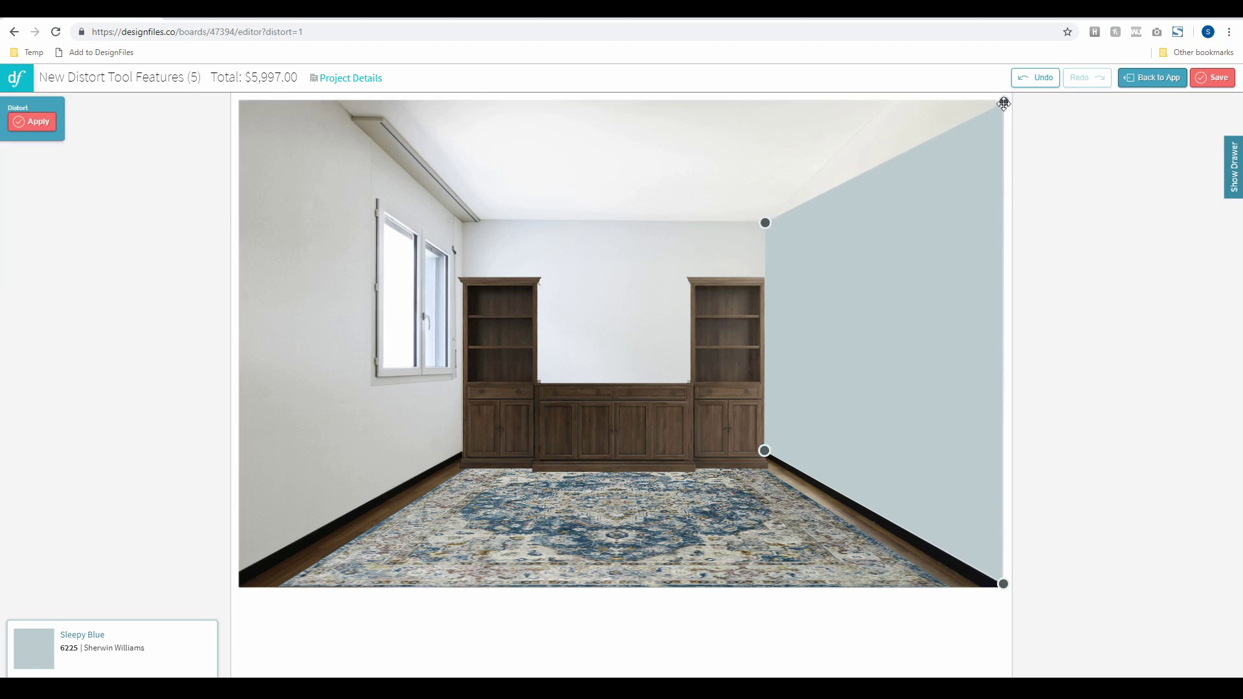
{"action": "left_click", "coordinate": [1032, 229]}
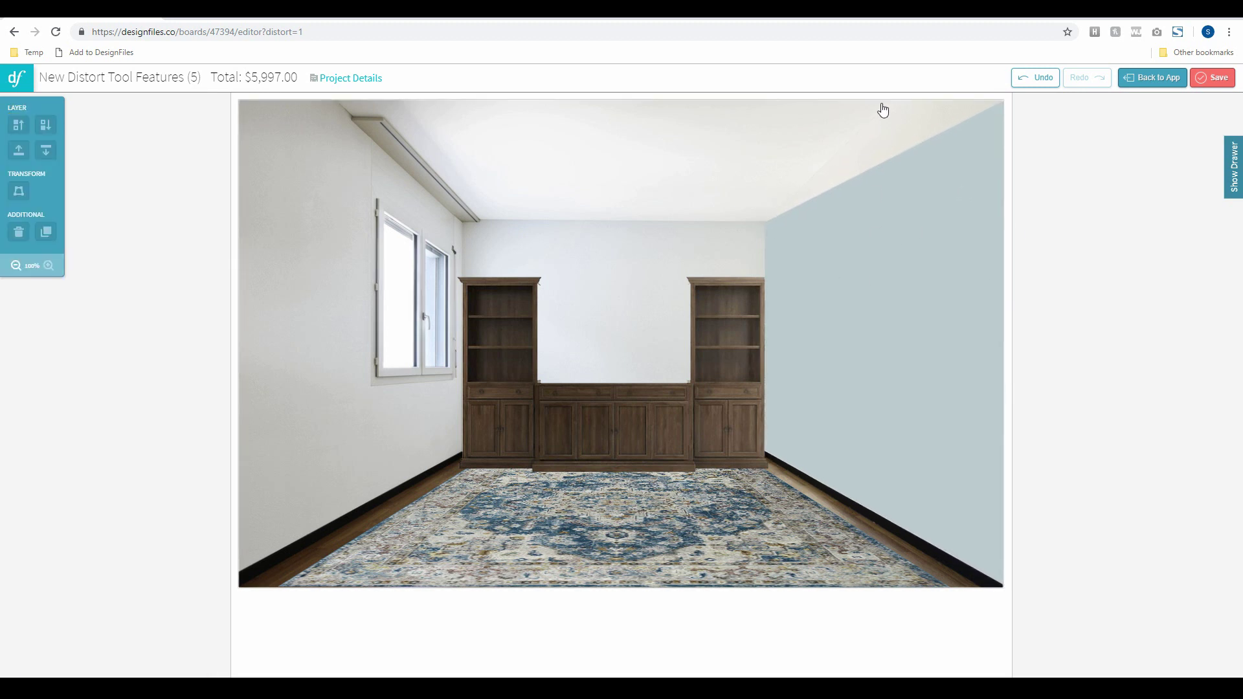
- Add a second Sleepy Blue swatch over the right wall and align its edge with the back wall corner
{"action": "left_click", "coordinate": [1235, 173]}
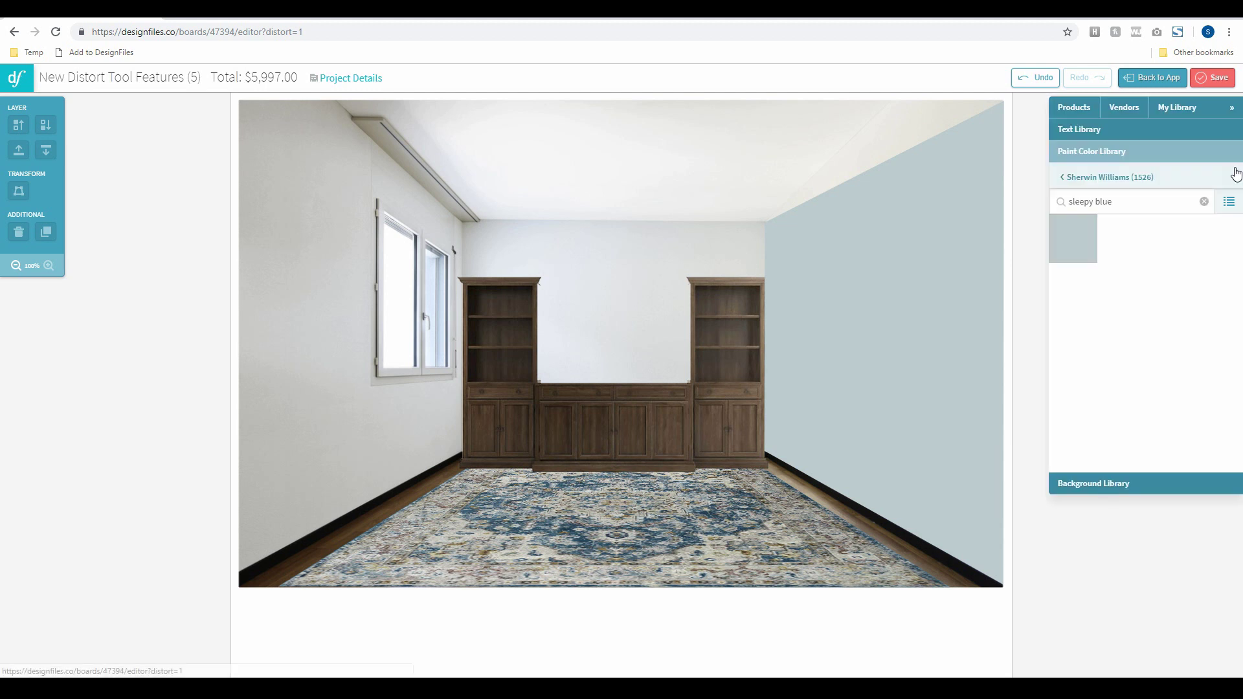
{"action": "left_click_drag", "start_coordinate": [1079, 250], "coordinate": [892, 285]}
{"action": "left_click_drag", "start_coordinate": [796, 222], "coordinate": [781, 302]}
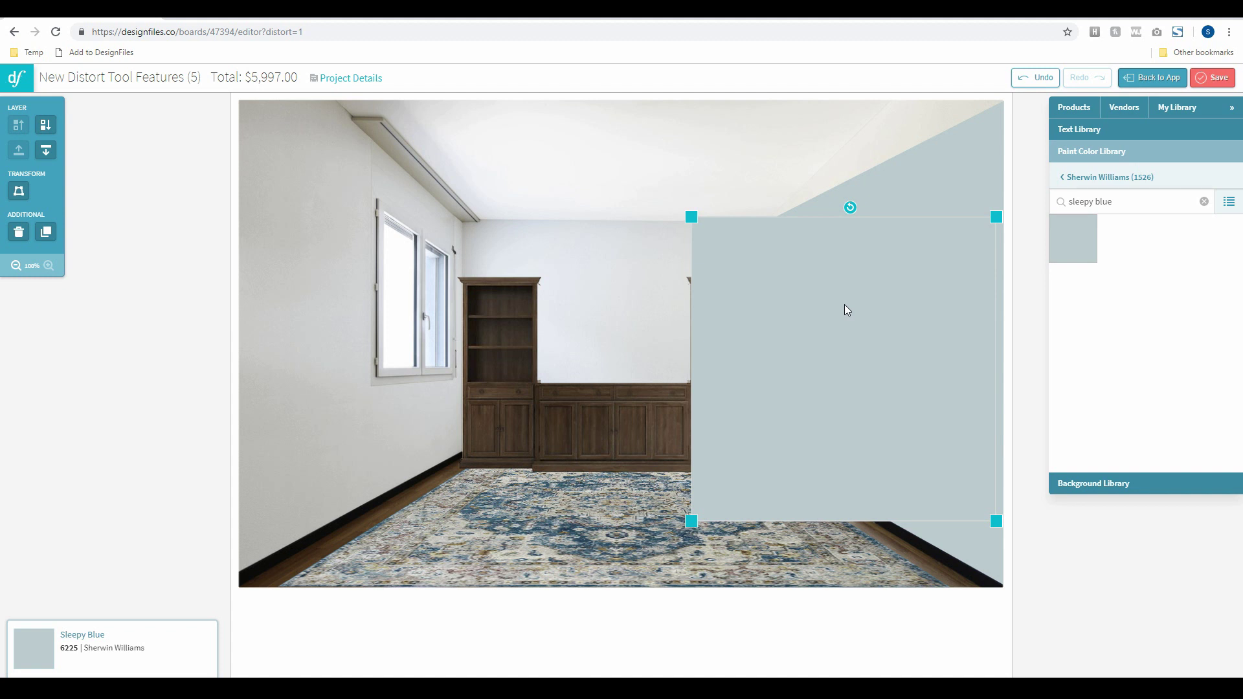
{"action": "mouse_move", "coordinate": [728, 254]}
{"action": "left_mouse_down"}
{"action": "mouse_move", "coordinate": [813, 285]}
{"action": "mouse_move", "coordinate": [794, 264]}
{"action": "mouse_move", "coordinate": [807, 242]}
{"action": "left_mouse_up"}
{"action": "left_click", "coordinate": [1233, 112]}
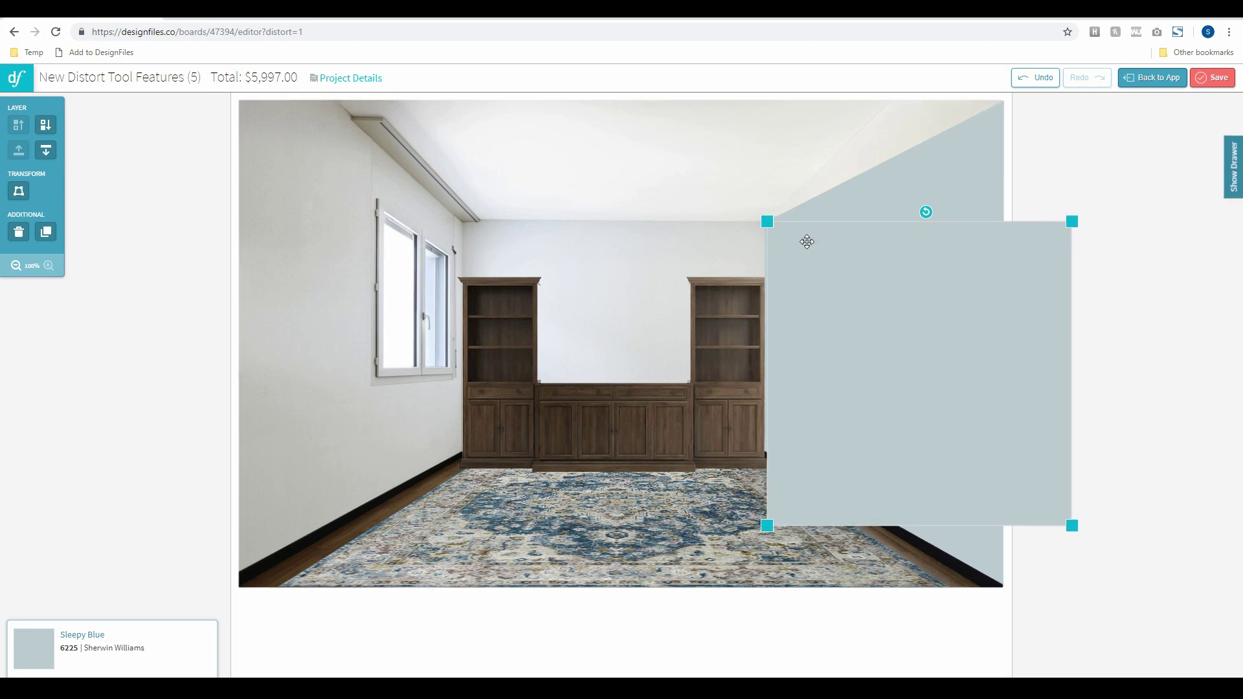
{"action": "mouse_move", "coordinate": [782, 332]}
{"action": "left_mouse_down"}
{"action": "mouse_move", "coordinate": [783, 316]}
{"action": "mouse_move", "coordinate": [779, 331]}
{"action": "left_mouse_up"}
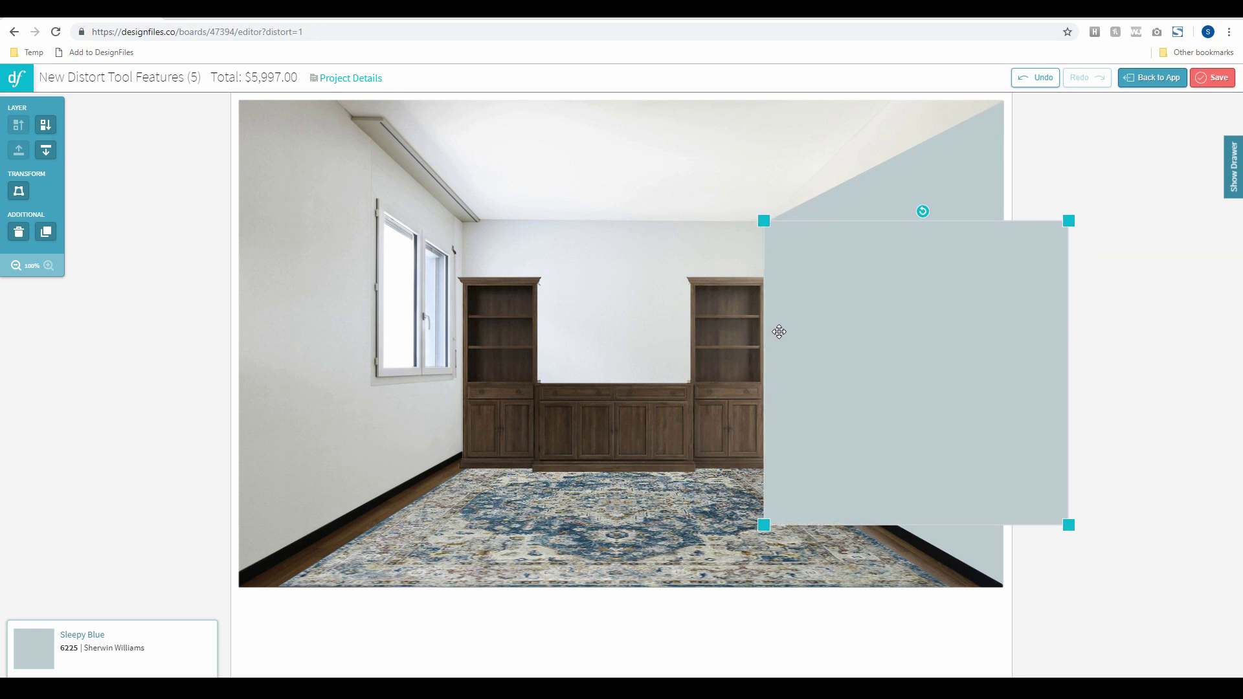
- Distort the second Sleepy Blue swatch to fill the unpainted upper part of the right wall along the ceiling line
{"action": "left_click", "coordinate": [18, 190]}
{"action": "left_click_drag", "start_coordinate": [1070, 222], "coordinate": [836, 107]}
{"action": "left_click_drag", "start_coordinate": [1068, 524], "coordinate": [947, 101]}
{"action": "left_click_drag", "start_coordinate": [764, 526], "coordinate": [834, 268]}
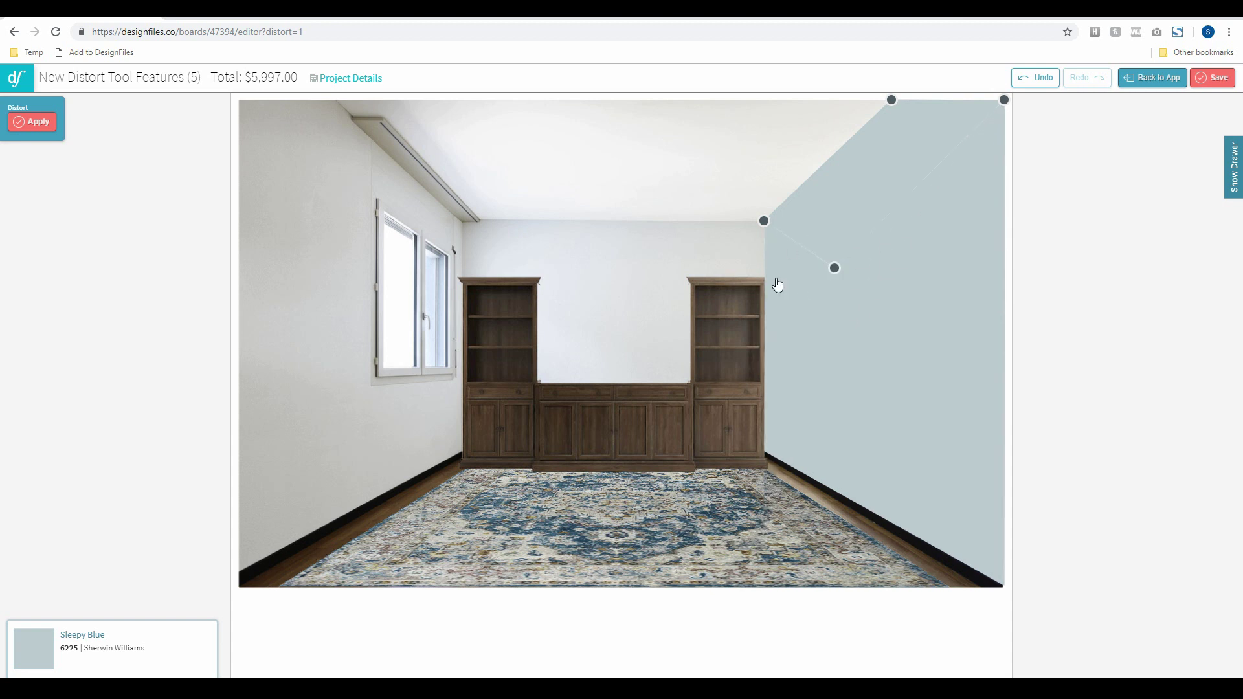
{"action": "left_click", "coordinate": [33, 122]}
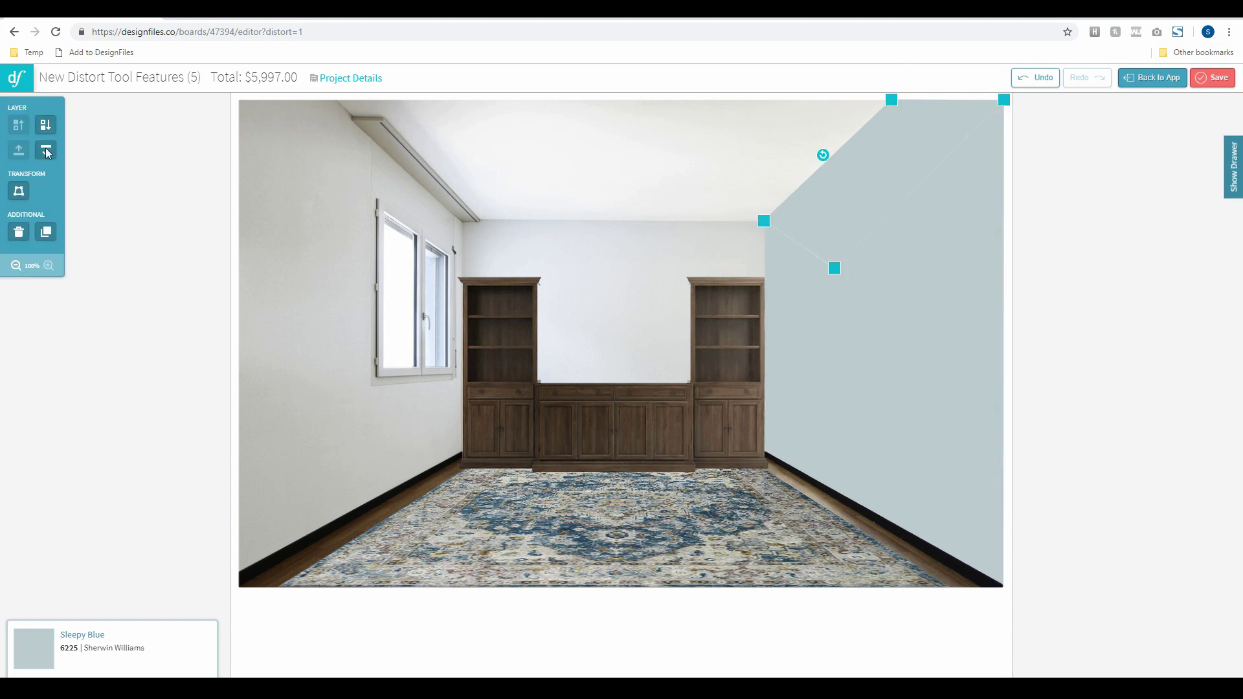
{"action": "left_click", "coordinate": [1050, 310]}
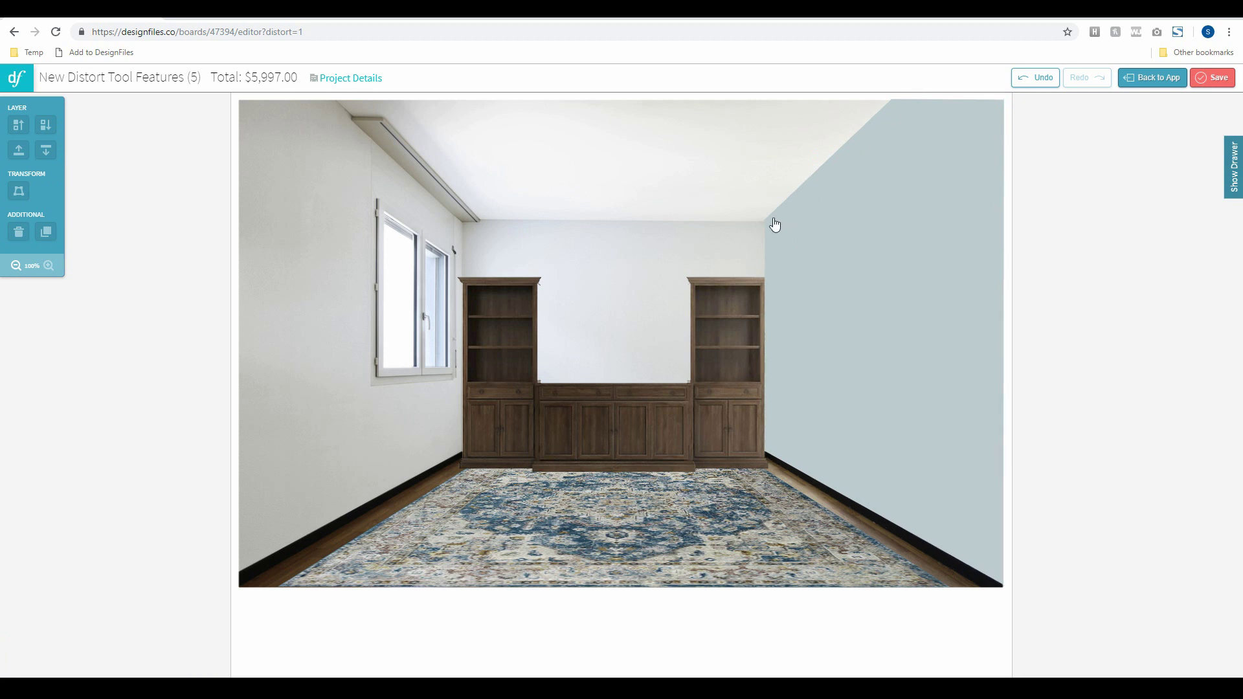
- Bring the Cameo Nero Noce entertainment center in front of the painted wall
{"action": "left_click", "coordinate": [726, 326]}
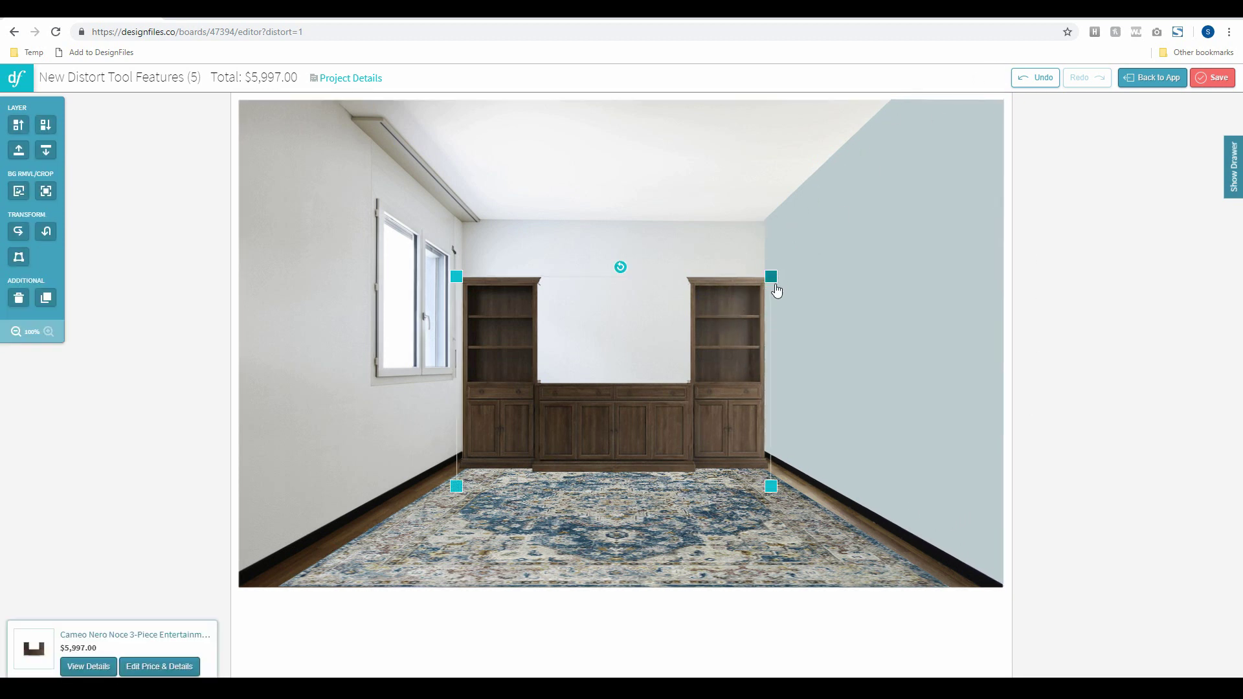
{"action": "left_click", "coordinate": [20, 153]}
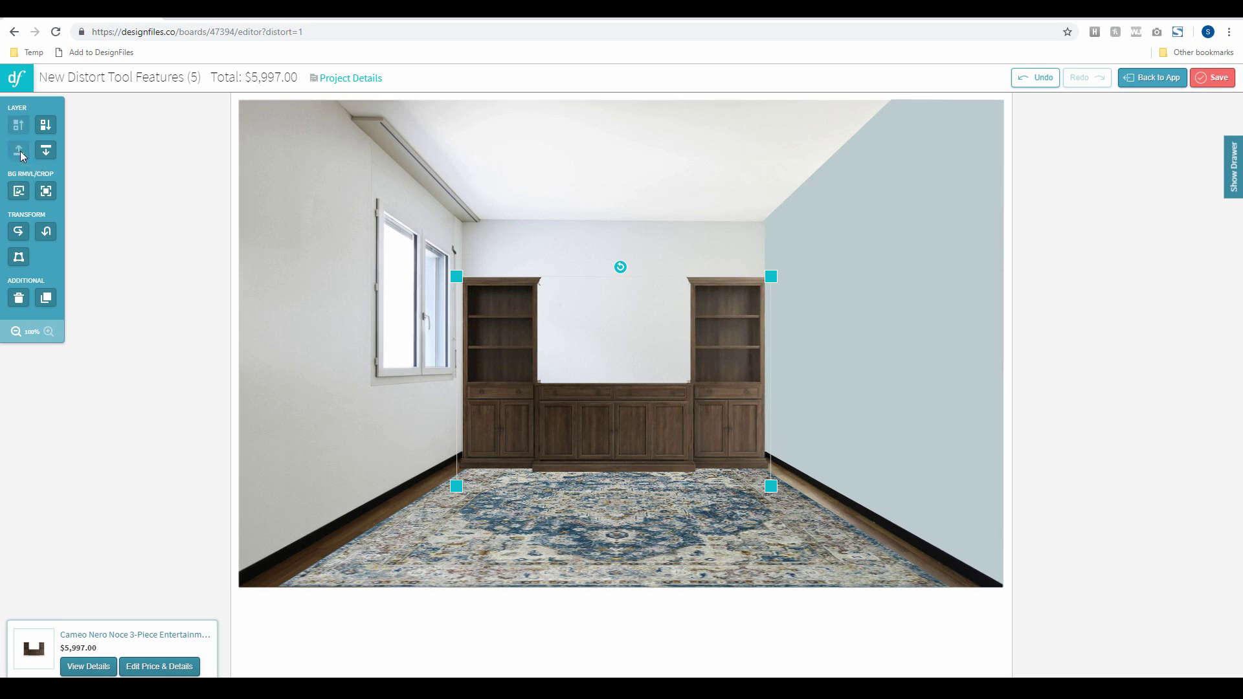
{"action": "left_click", "coordinate": [1052, 327]}
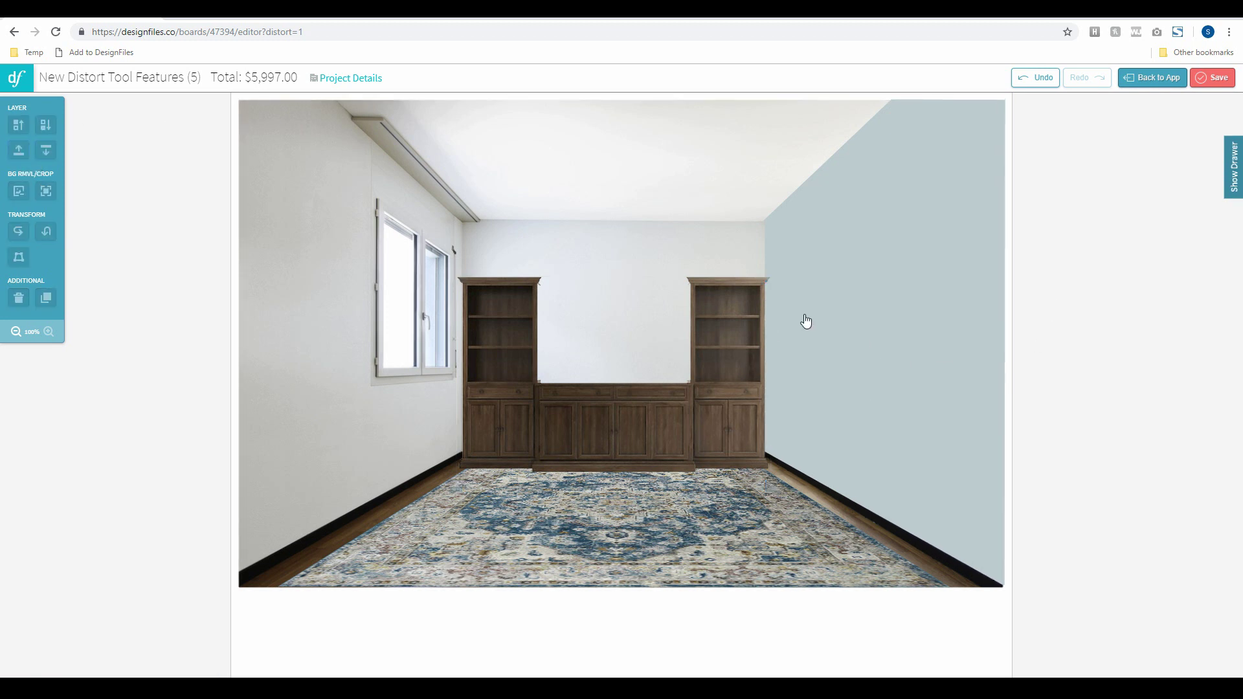
- Add the Petrie Midcentury Sofa from the project items to the middle of the room
{"action": "left_click", "coordinate": [1237, 158]}
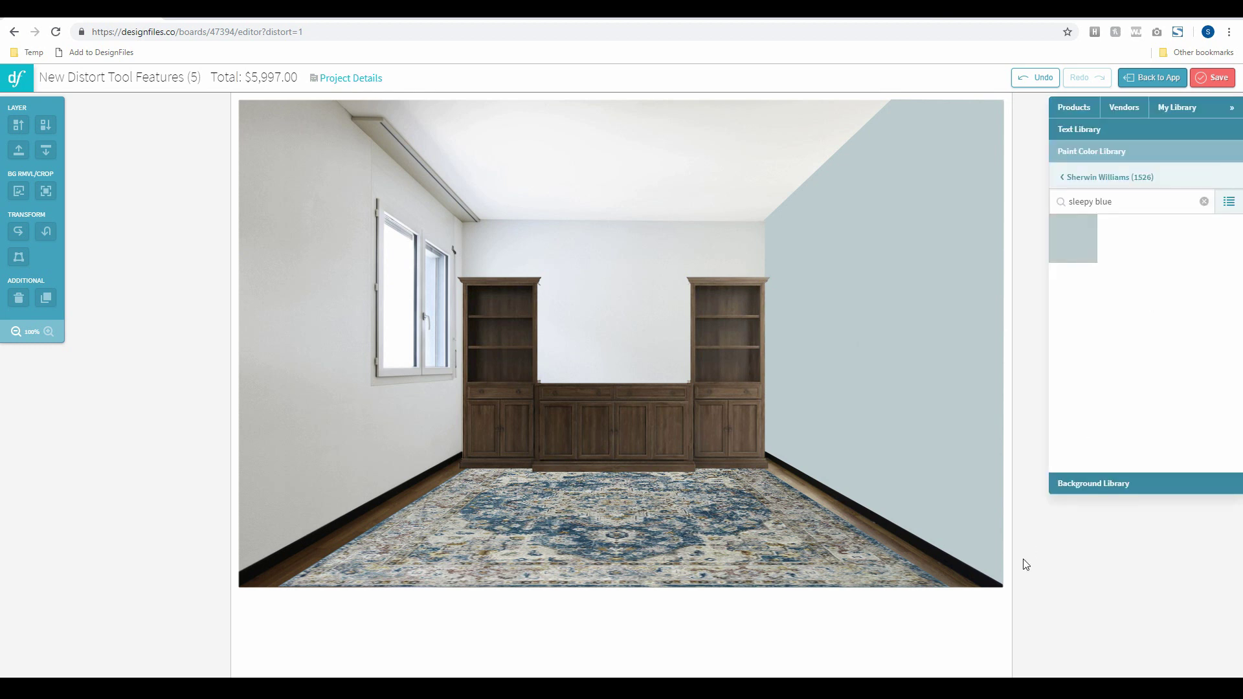
{"action": "left_click", "coordinate": [1176, 117]}
{"action": "scroll", "coordinate": [1161, 315], "scroll_direction": "down", "scroll_amount": 1}
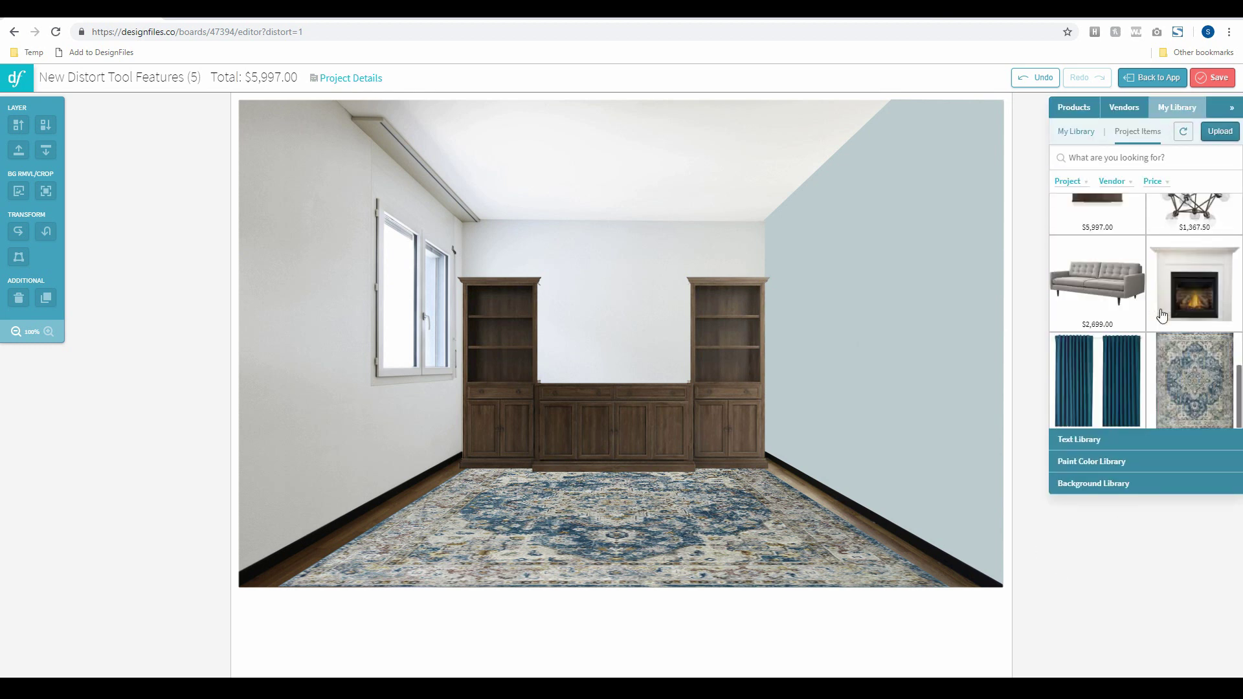
{"action": "left_click_drag", "start_coordinate": [1115, 285], "coordinate": [544, 453]}
{"action": "left_click_drag", "start_coordinate": [605, 414], "coordinate": [651, 412]}
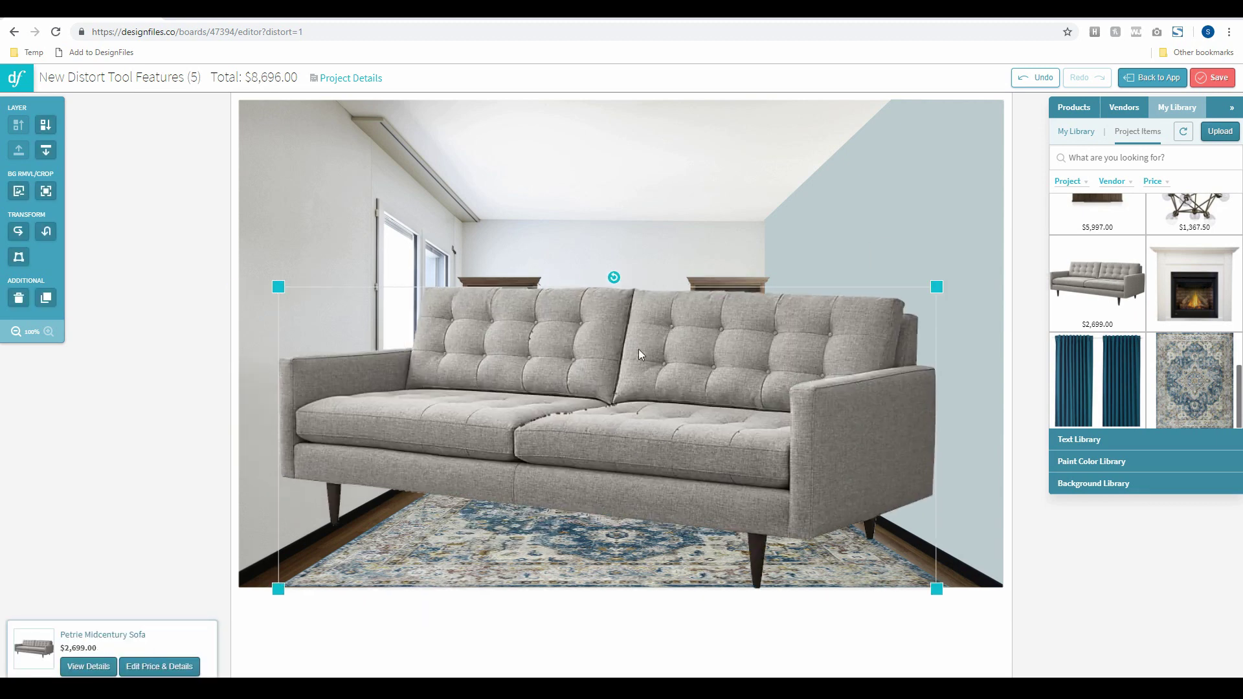
- Auto-remove the sofa image's white background with a color range of 4 and save it
{"action": "left_click", "coordinate": [19, 191]}
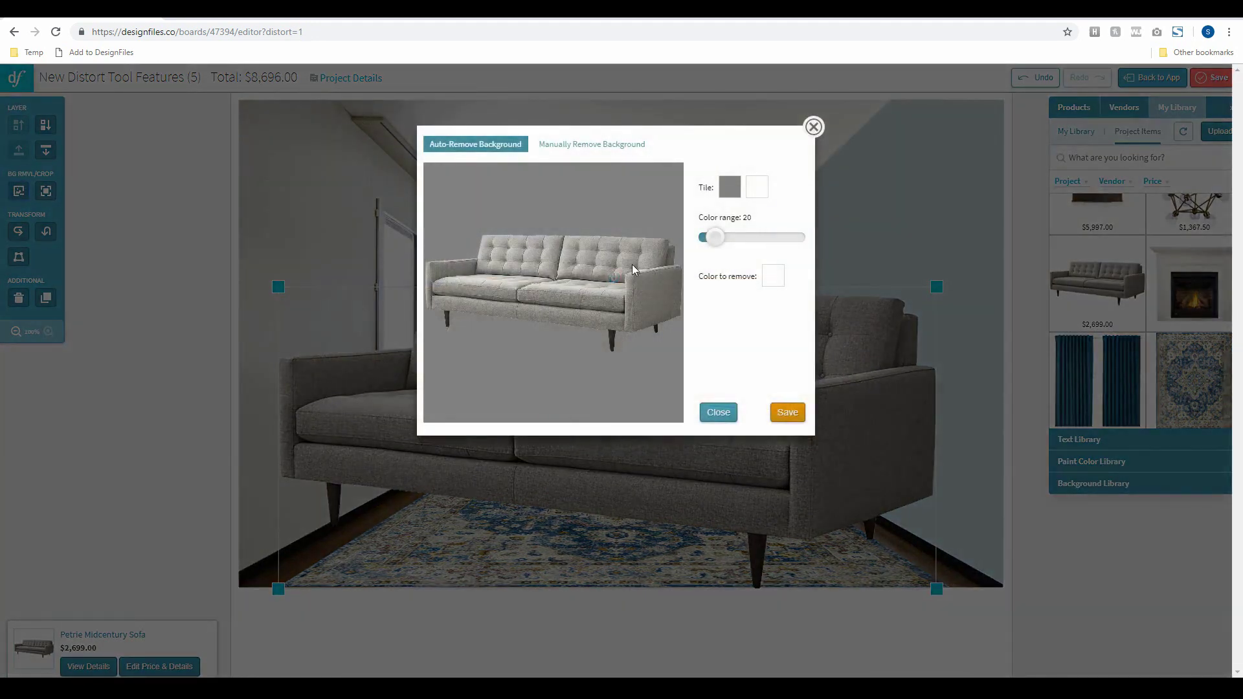
{"action": "left_click_drag", "start_coordinate": [719, 239], "coordinate": [707, 239]}
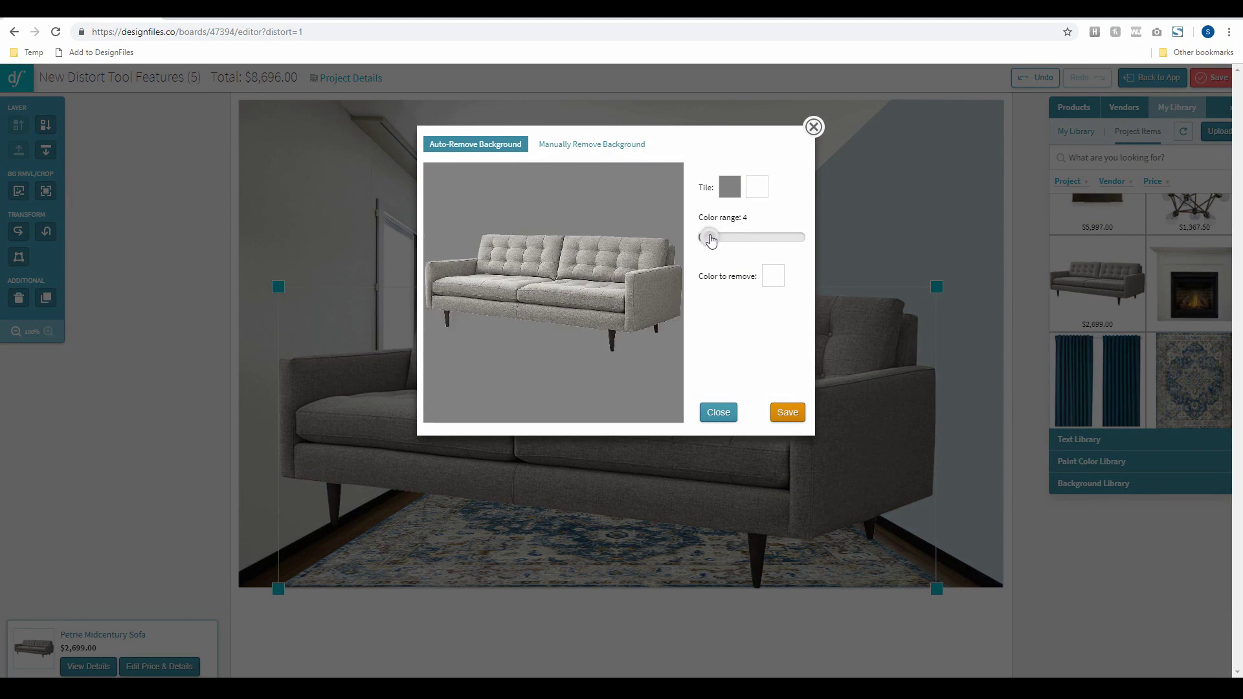
{"action": "left_click", "coordinate": [787, 412]}
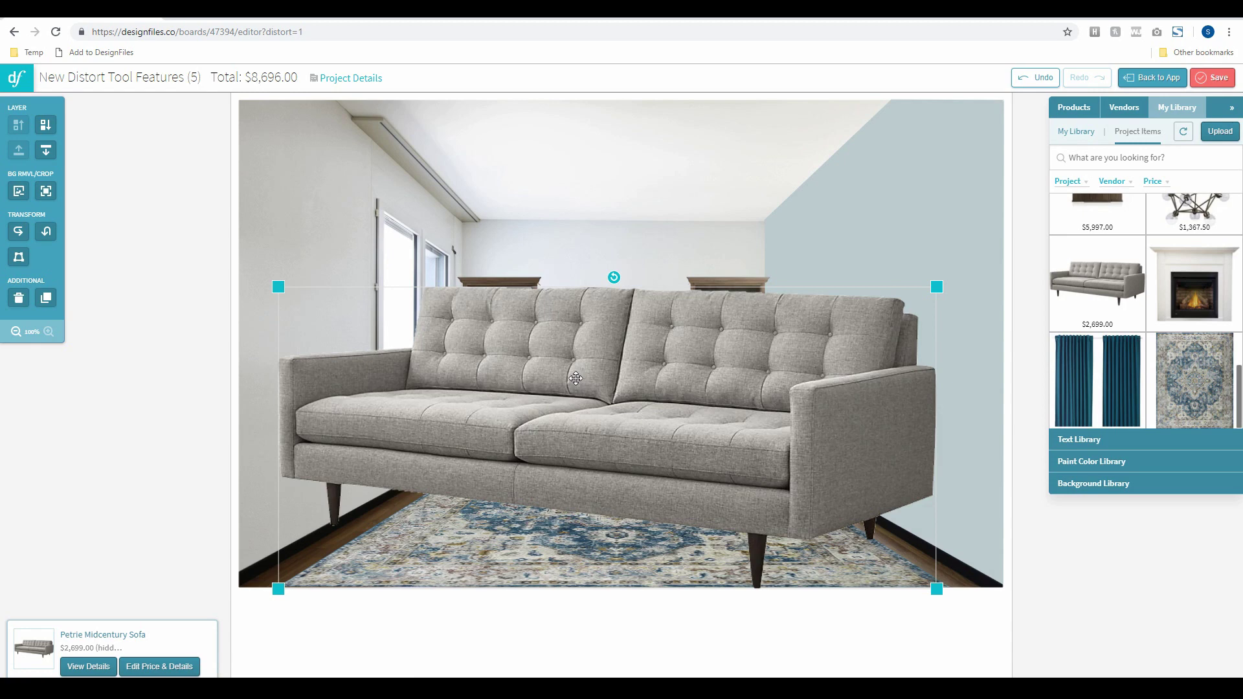
- Scale the sofa down, flip it horizontally and place it on the rug's front corner against the left wall
{"action": "left_click_drag", "start_coordinate": [938, 286], "coordinate": [774, 361]}
{"action": "left_click_drag", "start_coordinate": [722, 400], "coordinate": [607, 442]}
{"action": "left_click_drag", "start_coordinate": [659, 403], "coordinate": [676, 396]}
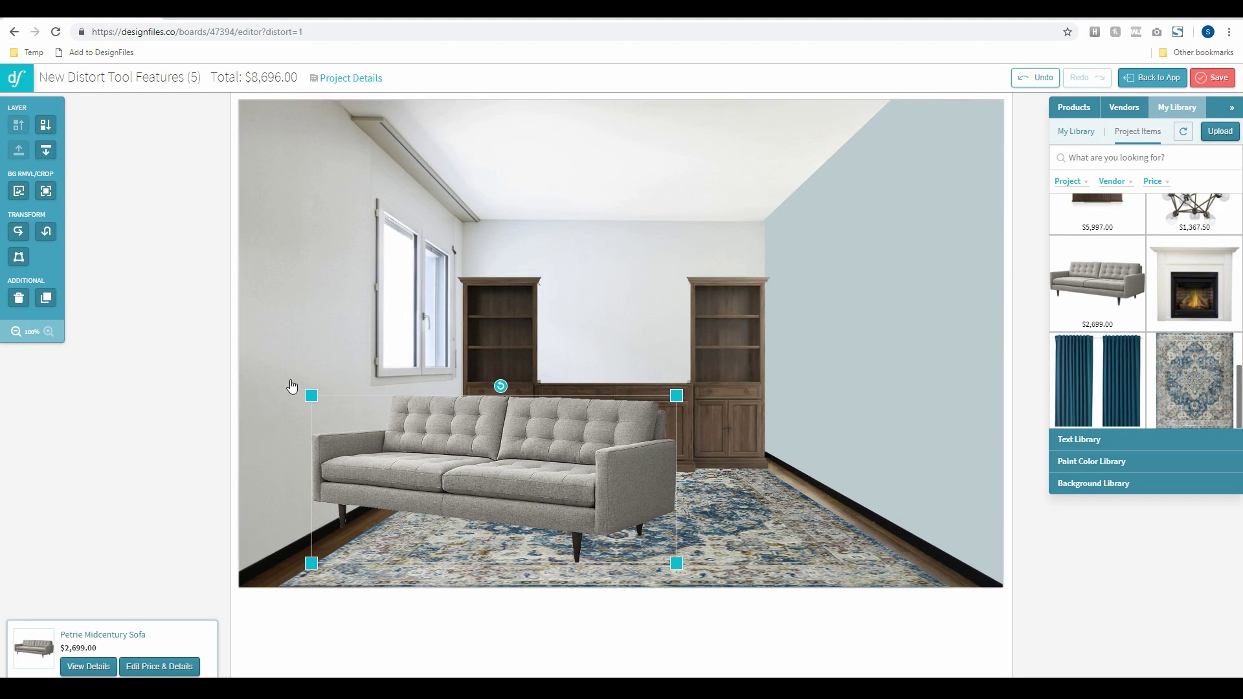
{"action": "left_click", "coordinate": [19, 232]}
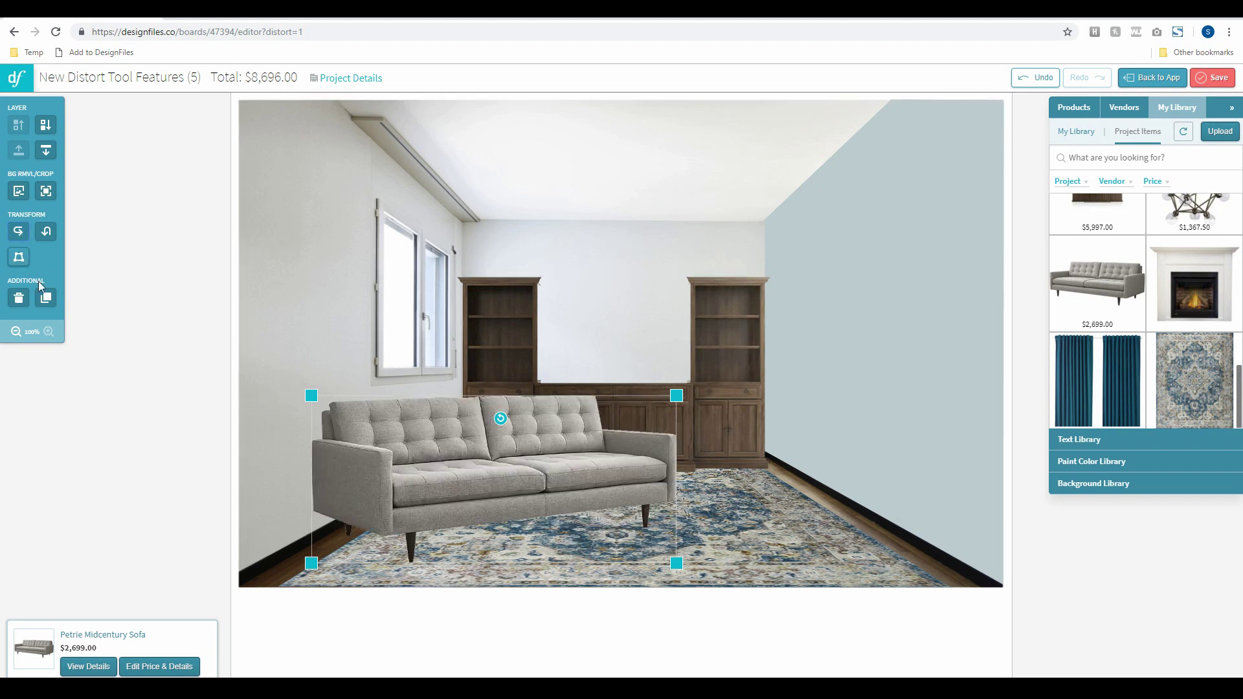
{"action": "left_click_drag", "start_coordinate": [424, 448], "coordinate": [363, 471]}
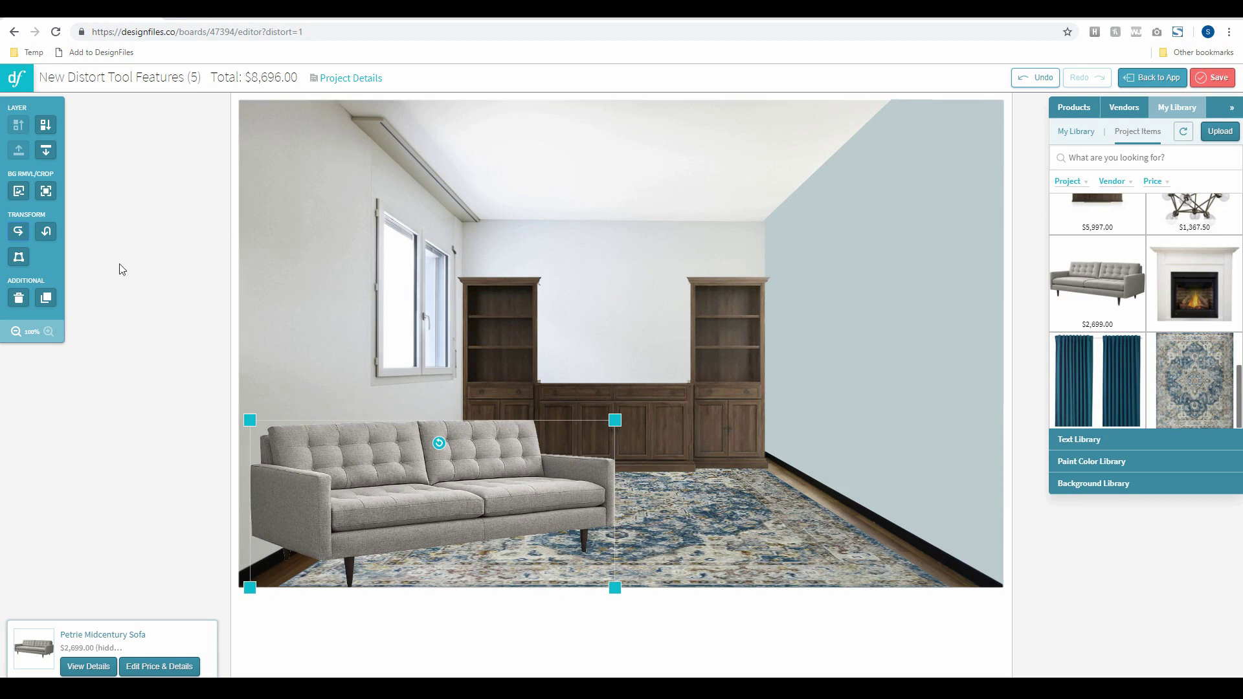
- Distort the sofa so its far end narrows toward the back wall, following the left wall's perspective
{"action": "left_click", "coordinate": [19, 258]}
{"action": "left_click_drag", "start_coordinate": [615, 420], "coordinate": [529, 371]}
{"action": "left_click_drag", "start_coordinate": [615, 588], "coordinate": [524, 513]}
{"action": "left_click_drag", "start_coordinate": [250, 420], "coordinate": [249, 396]}
{"action": "left_click_drag", "start_coordinate": [250, 591], "coordinate": [243, 615]}
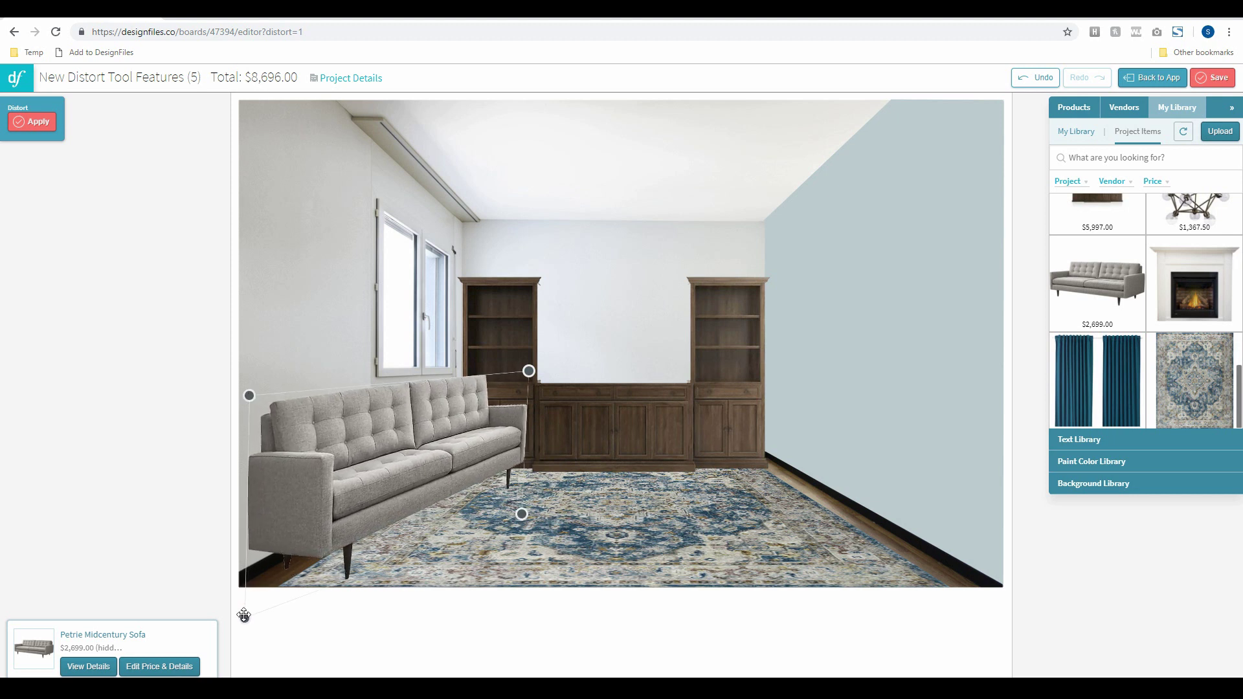
{"action": "left_click_drag", "start_coordinate": [249, 396], "coordinate": [248, 391]}
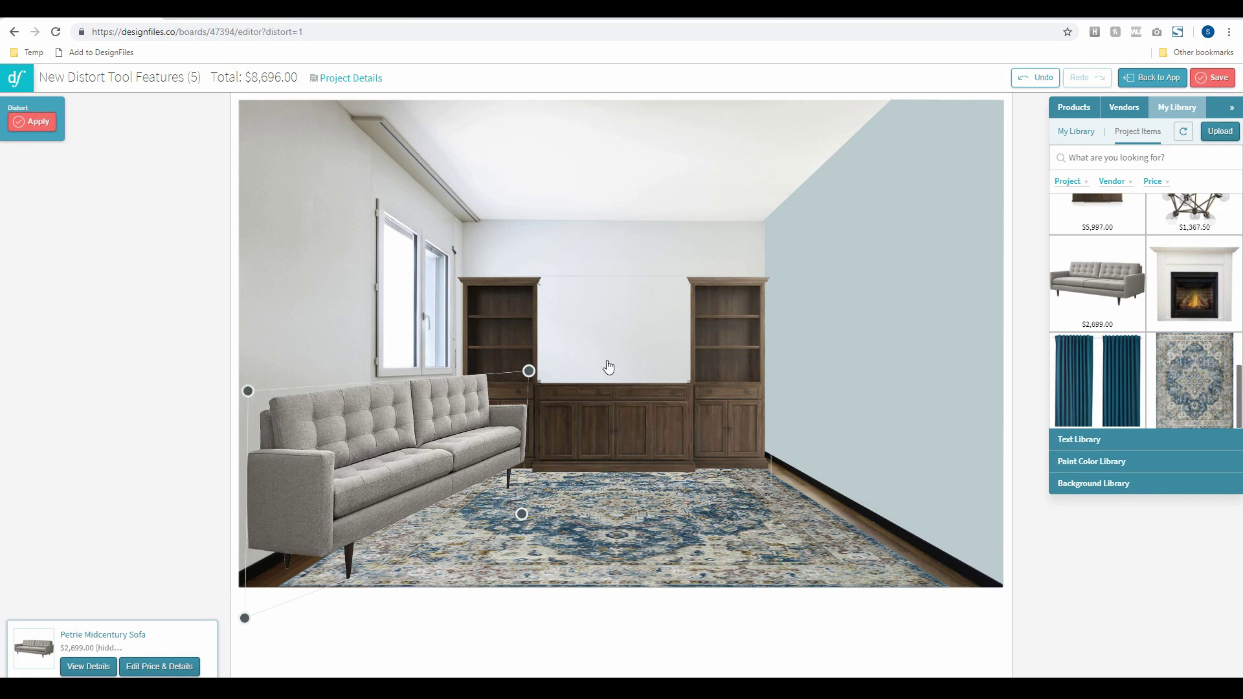
{"action": "left_click_drag", "start_coordinate": [529, 371], "coordinate": [520, 378]}
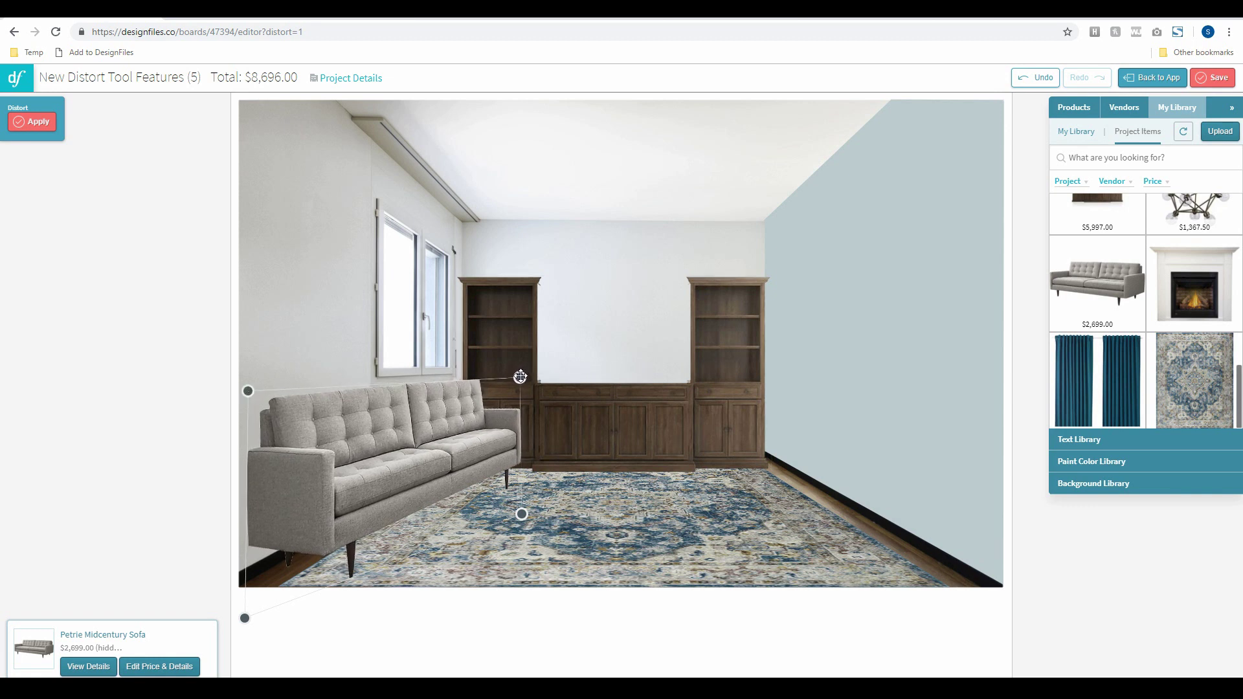
{"action": "left_click", "coordinate": [40, 134]}
- Shrink the left sofa slightly, refine its far upper corner with the Distort tool and nudge it into place
{"action": "left_click_drag", "start_coordinate": [519, 376], "coordinate": [505, 382]}
{"action": "left_click_drag", "start_coordinate": [462, 435], "coordinate": [465, 436]}
{"action": "left_click", "coordinate": [19, 257]}
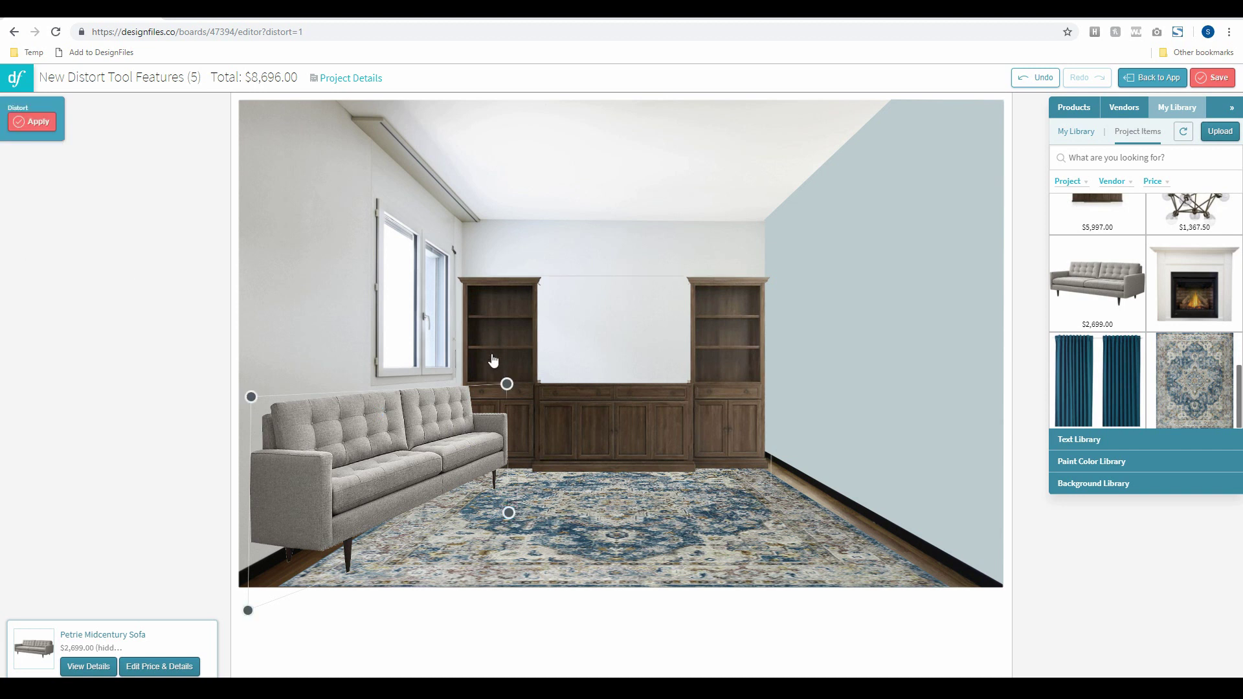
{"action": "left_click_drag", "start_coordinate": [507, 381], "coordinate": [508, 379]}
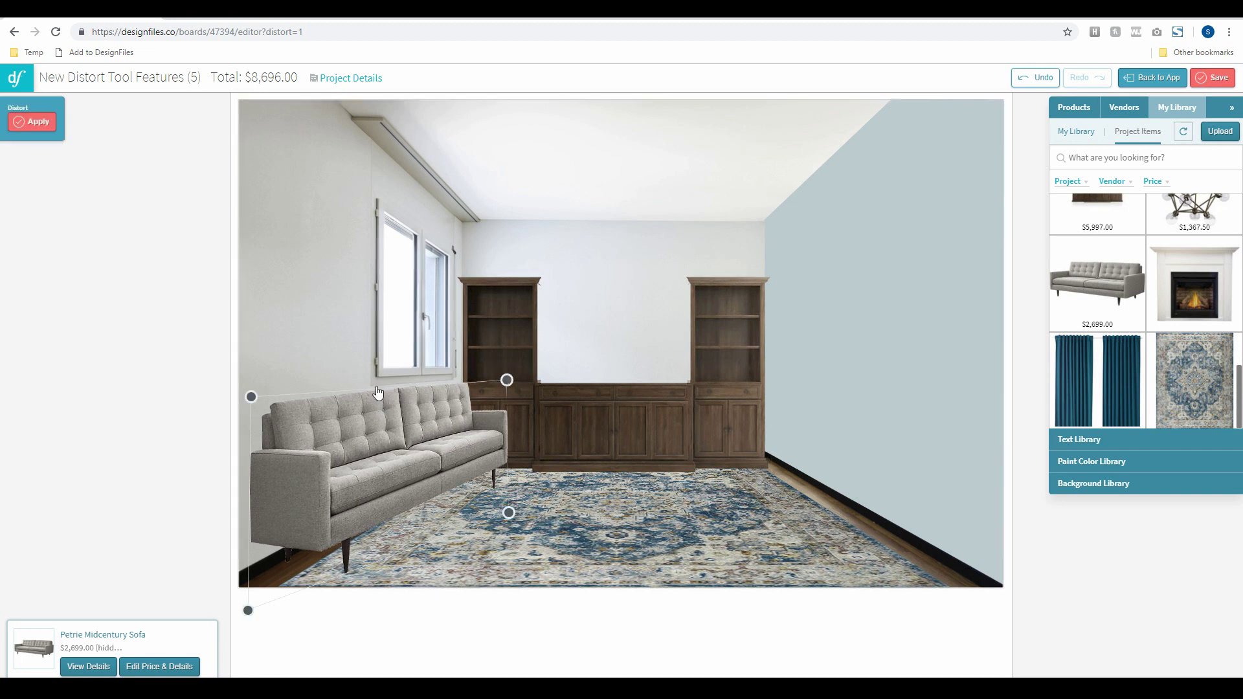
{"action": "left_click_drag", "start_coordinate": [507, 380], "coordinate": [505, 378]}
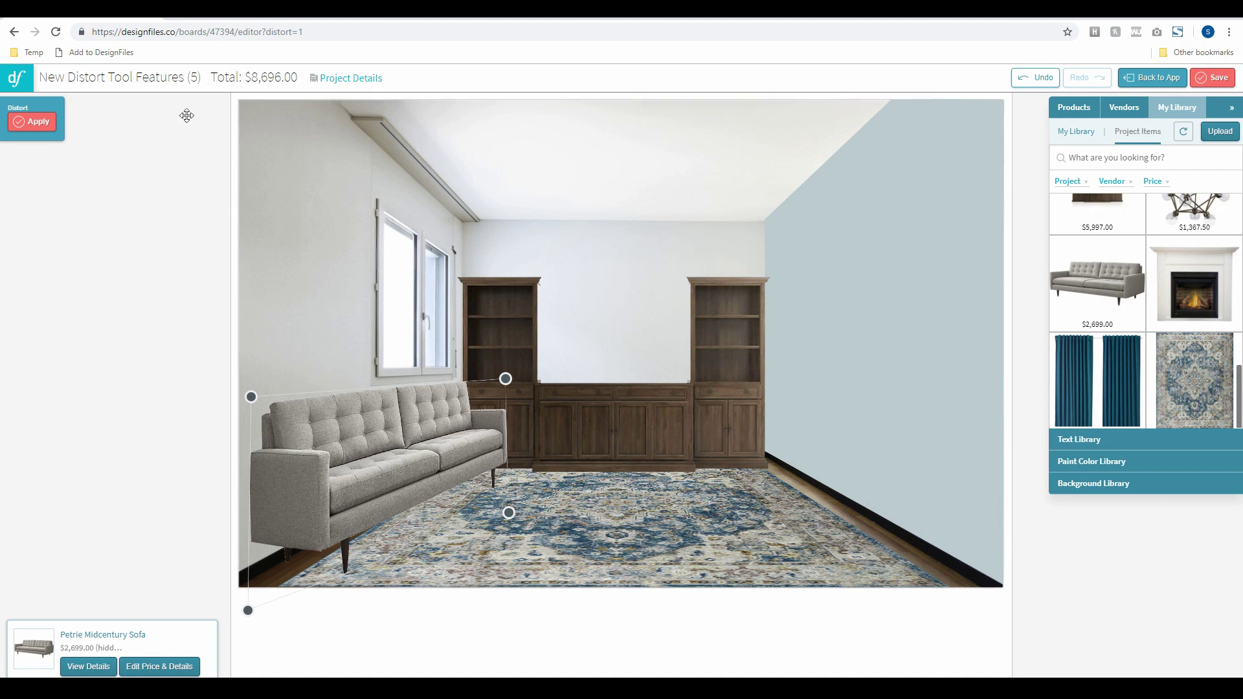
{"action": "left_click", "coordinate": [36, 123]}
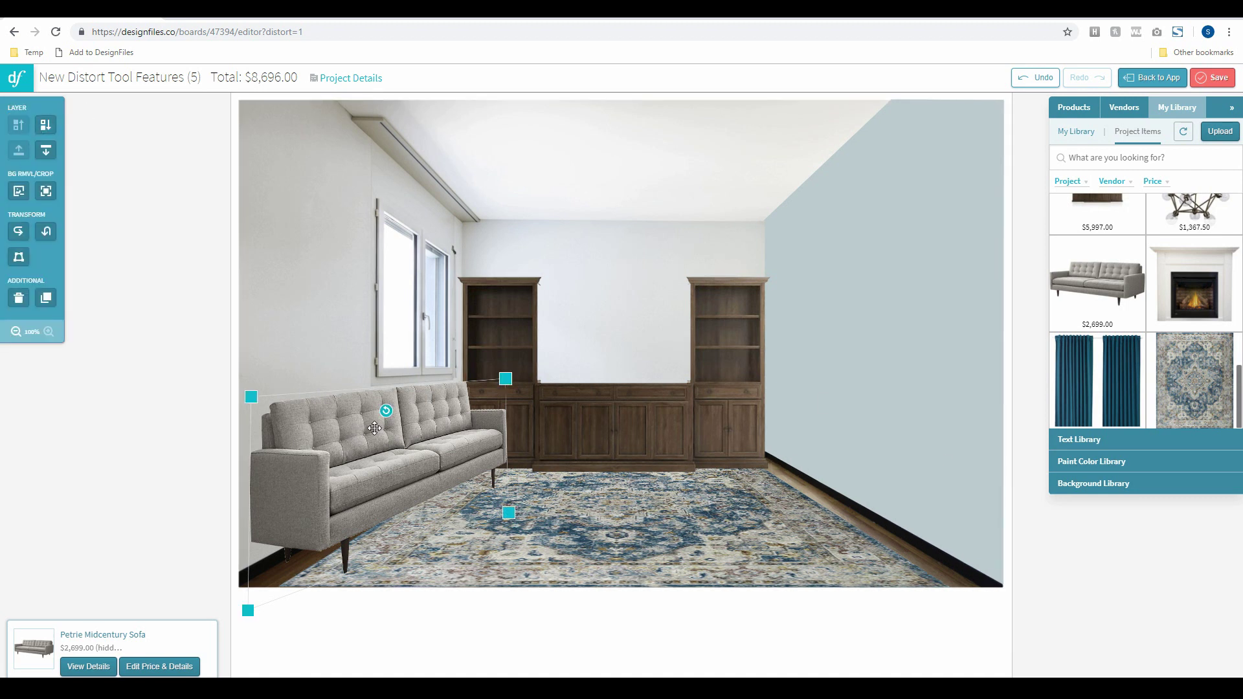
{"action": "left_click_drag", "start_coordinate": [348, 469], "coordinate": [345, 467]}
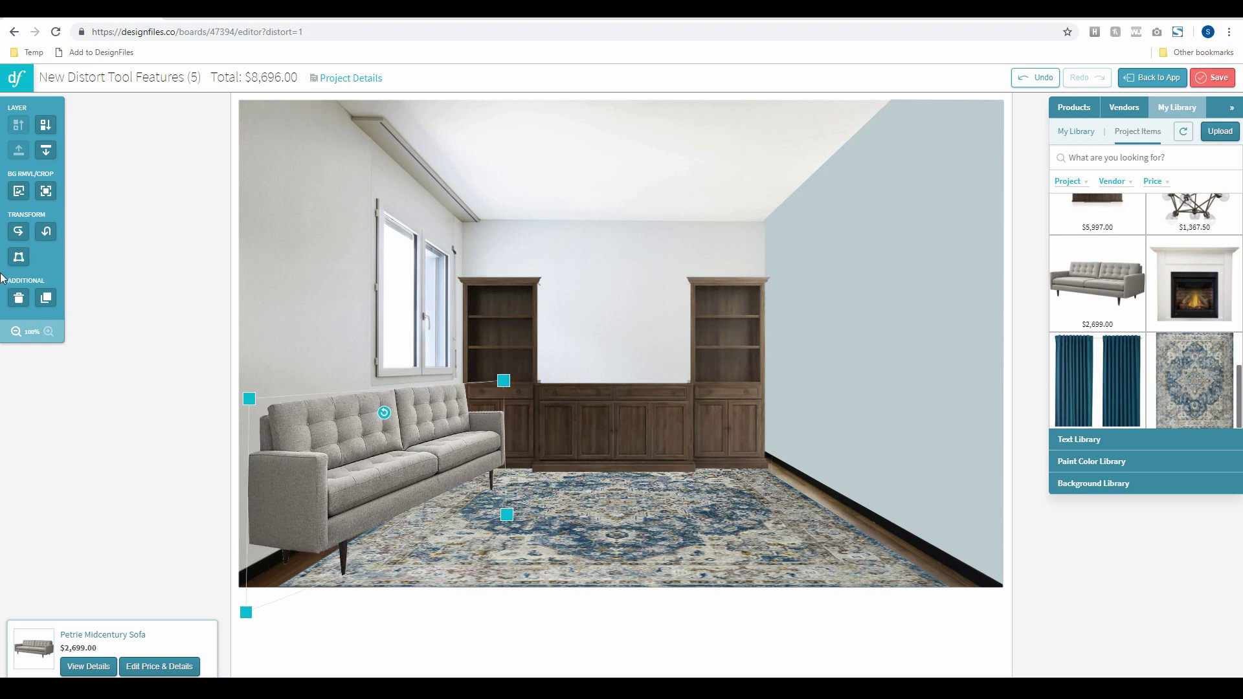
- Duplicate the sofa, flip the copy horizontally against the right wall, and nudge both sofas to face each other evenly
{"action": "left_click", "coordinate": [51, 303]}
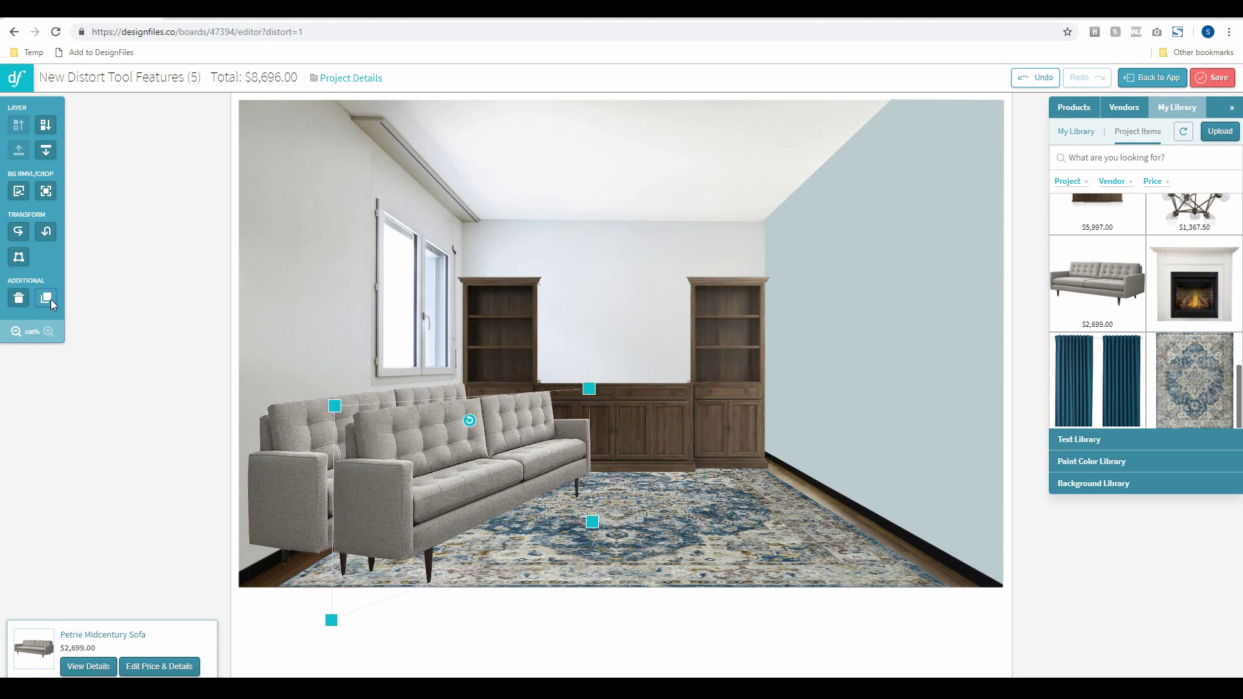
{"action": "left_click", "coordinate": [18, 231]}
{"action": "left_click_drag", "start_coordinate": [595, 461], "coordinate": [829, 459]}
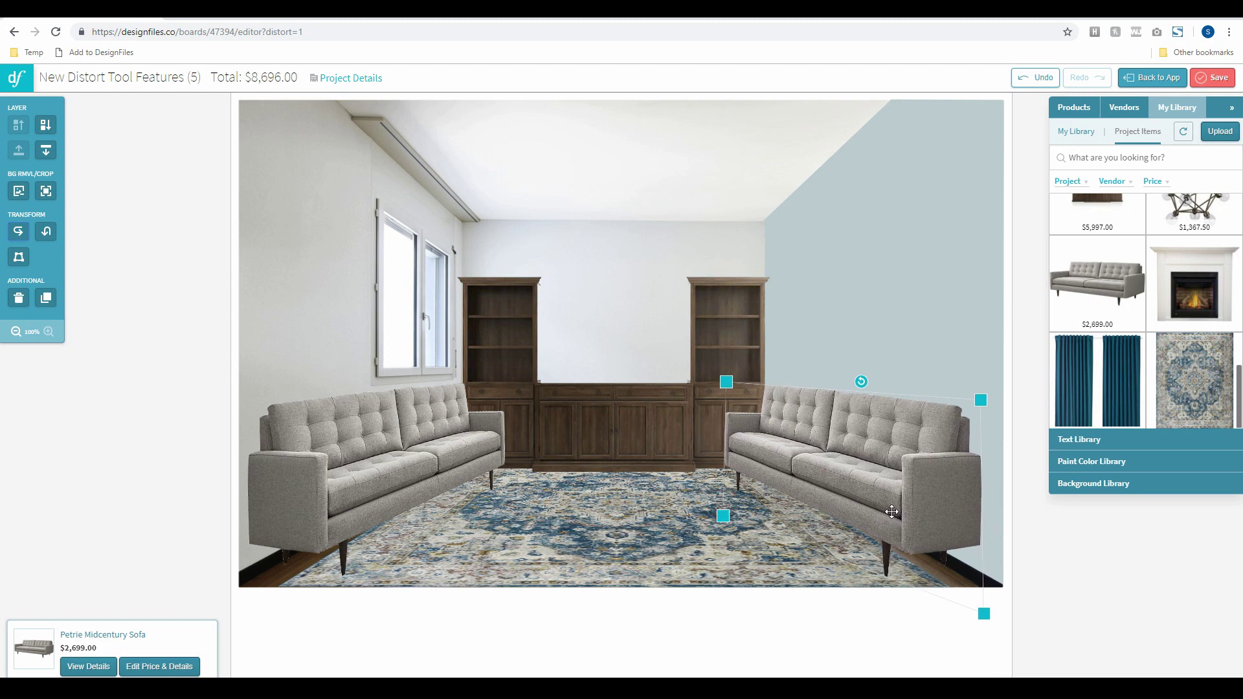
{"action": "left_click_drag", "start_coordinate": [892, 511], "coordinate": [888, 513]}
{"action": "left_click_drag", "start_coordinate": [389, 453], "coordinate": [393, 454]}
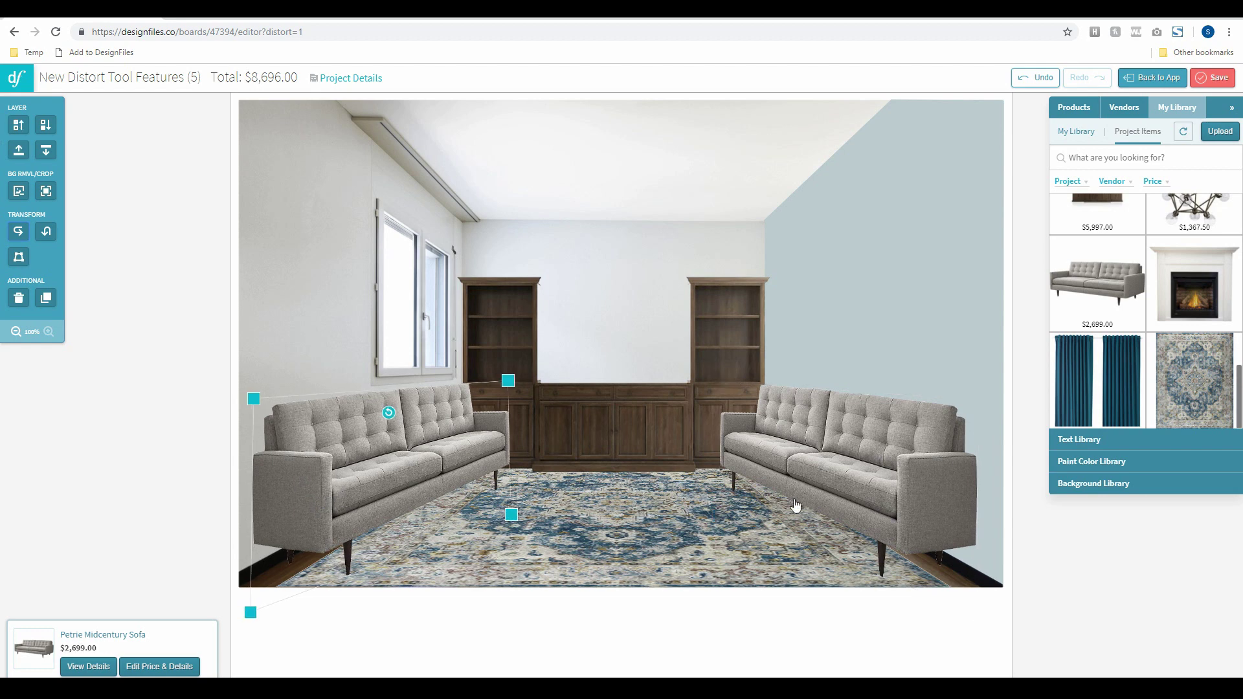
- Add the blue curtains from the project items, scale them to about half size and move them near the window
{"action": "left_click_drag", "start_coordinate": [1094, 367], "coordinate": [569, 434]}
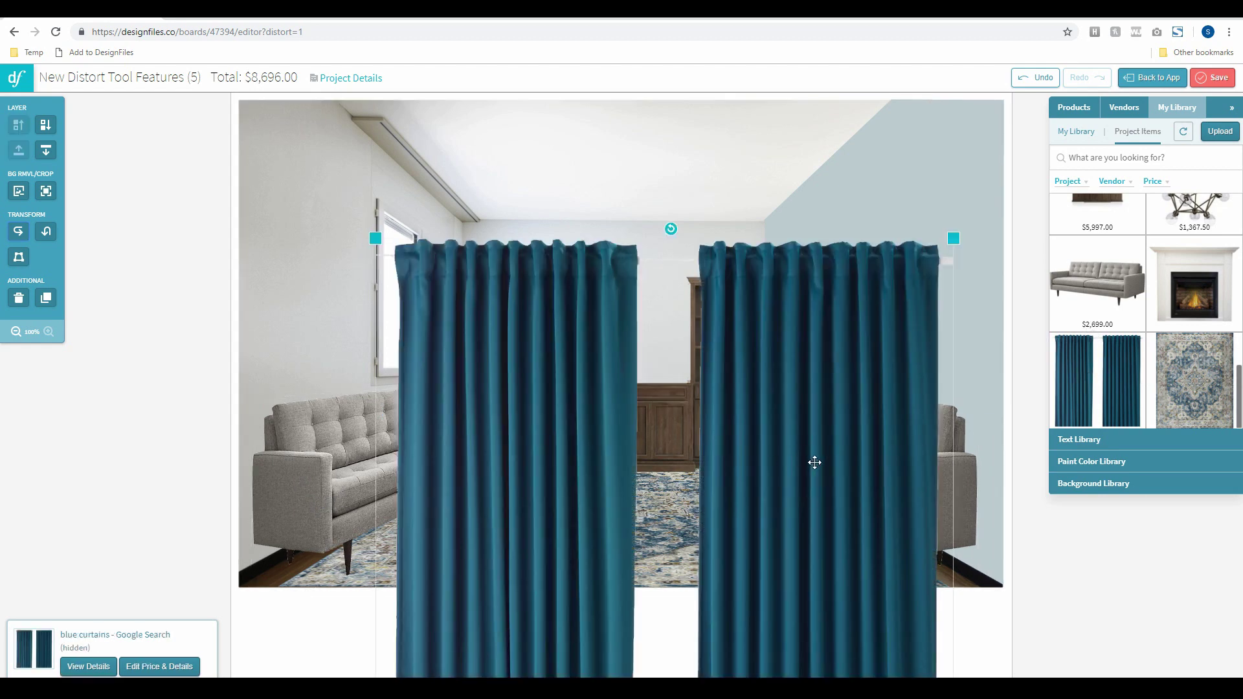
{"action": "left_click_drag", "start_coordinate": [813, 463], "coordinate": [784, 378]}
{"action": "left_click_drag", "start_coordinate": [858, 260], "coordinate": [700, 385]}
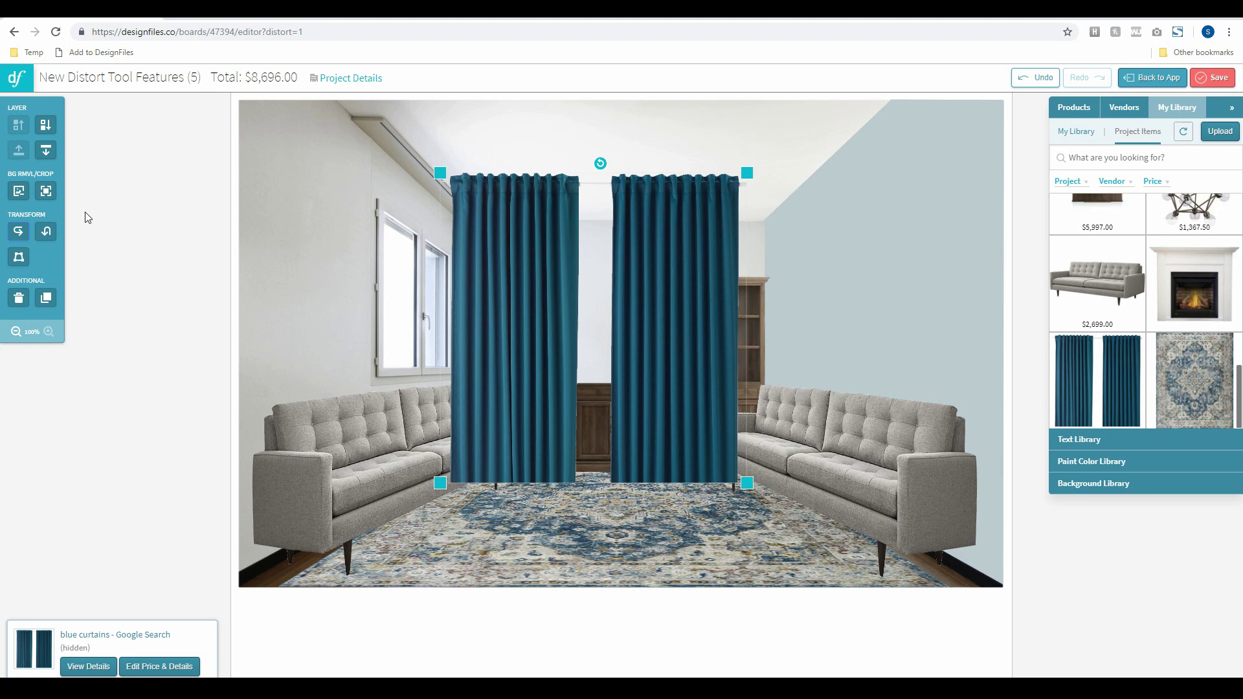
{"action": "left_click_drag", "start_coordinate": [494, 277], "coordinate": [338, 301]}
{"action": "left_click_drag", "start_coordinate": [499, 334], "coordinate": [611, 331]}
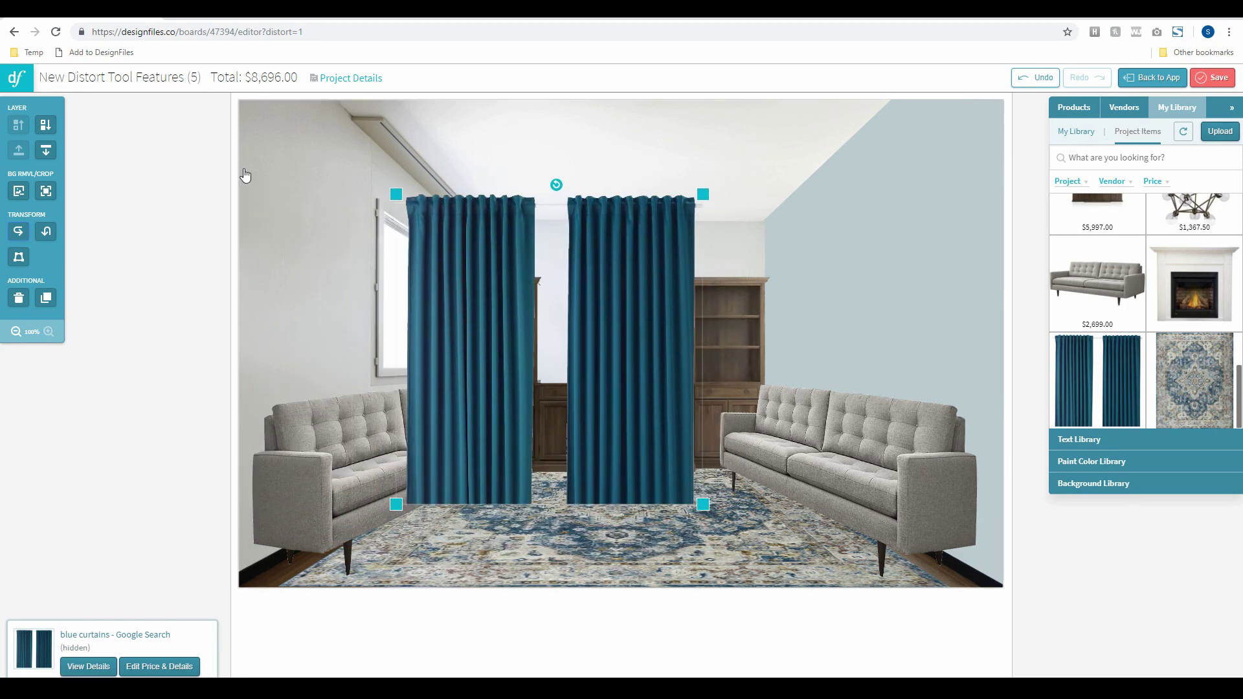
- Crop the curtains to the left panel only, scale it down and place it beside the window's near edge
{"action": "left_click", "coordinate": [46, 191]}
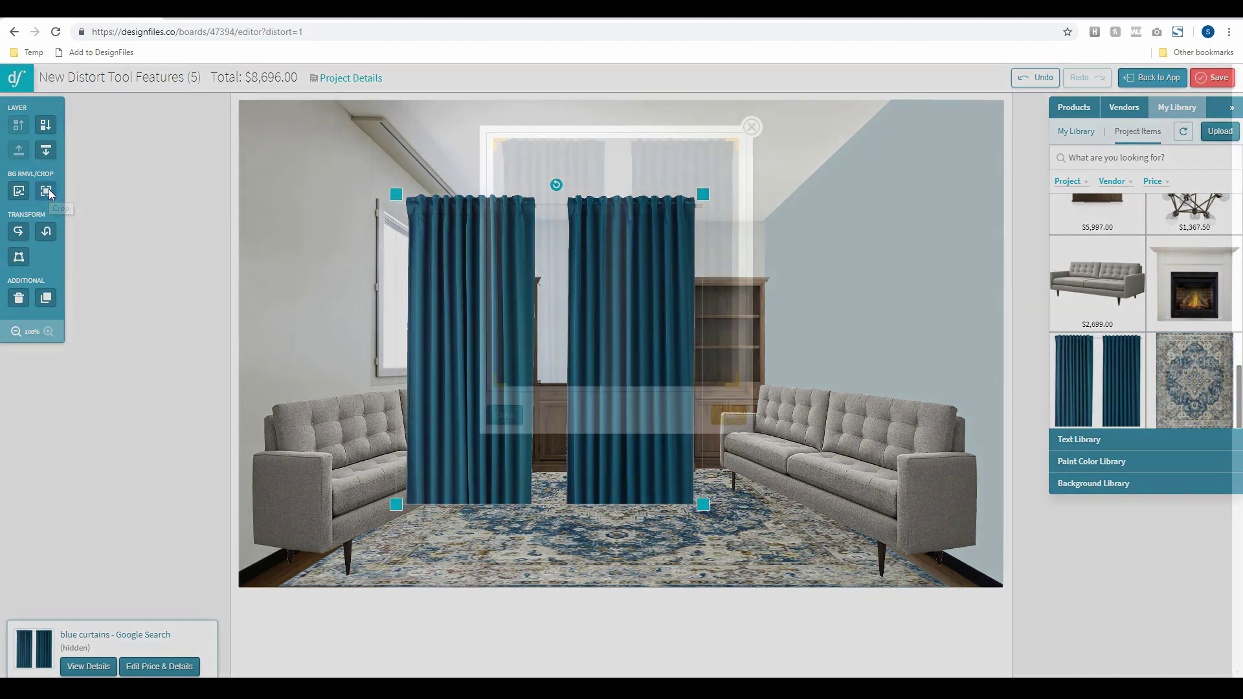
{"action": "left_click_drag", "start_coordinate": [736, 144], "coordinate": [604, 144]}
{"action": "left_click_drag", "start_coordinate": [502, 144], "coordinate": [504, 145]}
{"action": "left_click", "coordinate": [728, 414]}
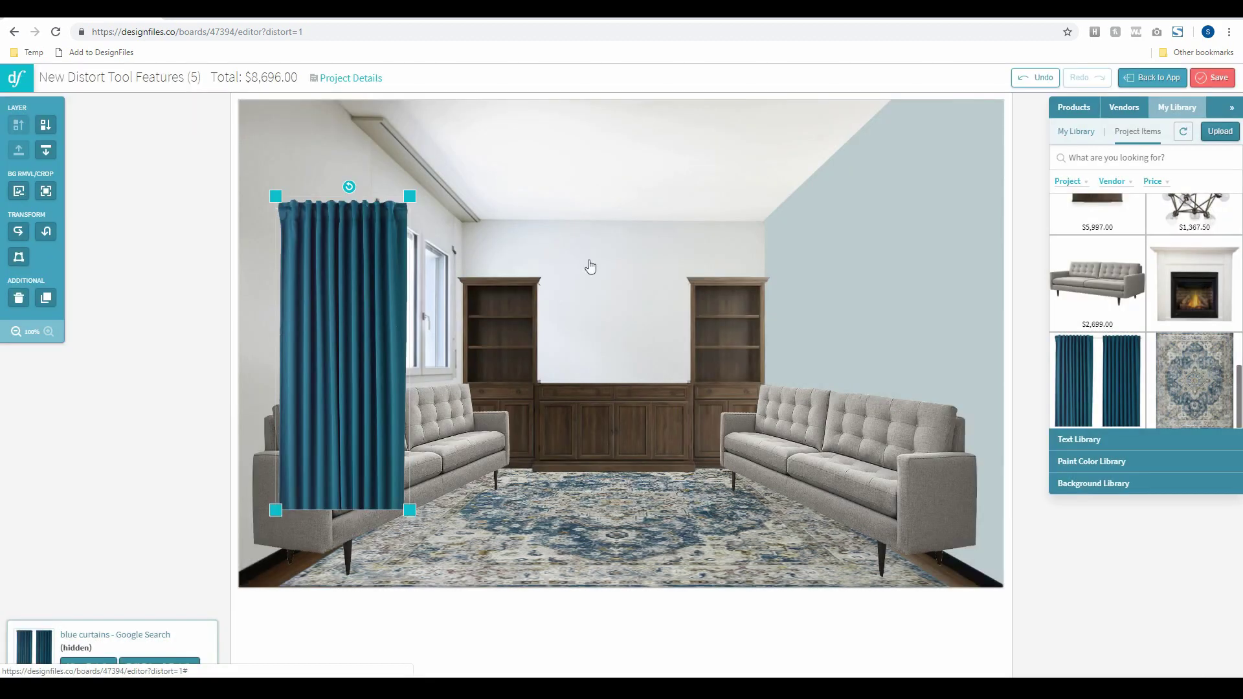
{"action": "left_click_drag", "start_coordinate": [393, 242], "coordinate": [375, 278]}
{"action": "left_click_drag", "start_coordinate": [346, 327], "coordinate": [351, 230]}
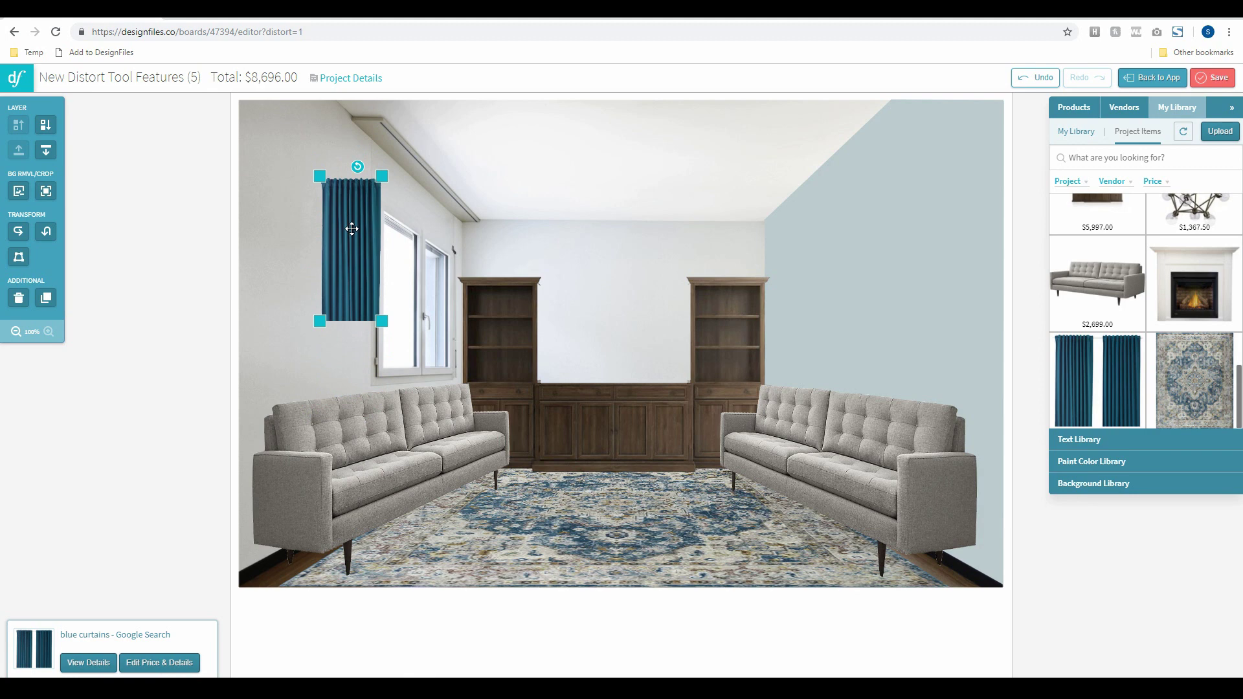
- Distort the curtain panel to follow the window wall's perspective, sloping its upper edge and extending it down over the sofa back
{"action": "left_click", "coordinate": [19, 257]}
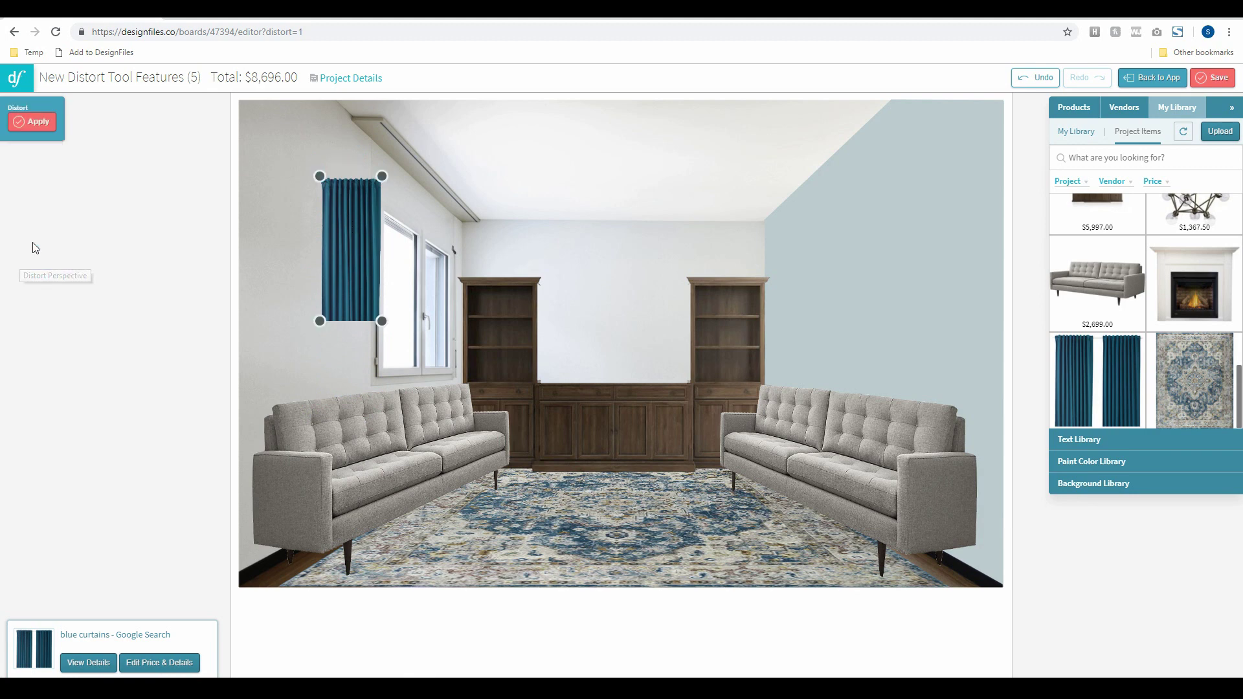
{"action": "left_click_drag", "start_coordinate": [319, 176], "coordinate": [321, 148]}
{"action": "left_click_drag", "start_coordinate": [381, 175], "coordinate": [380, 186]}
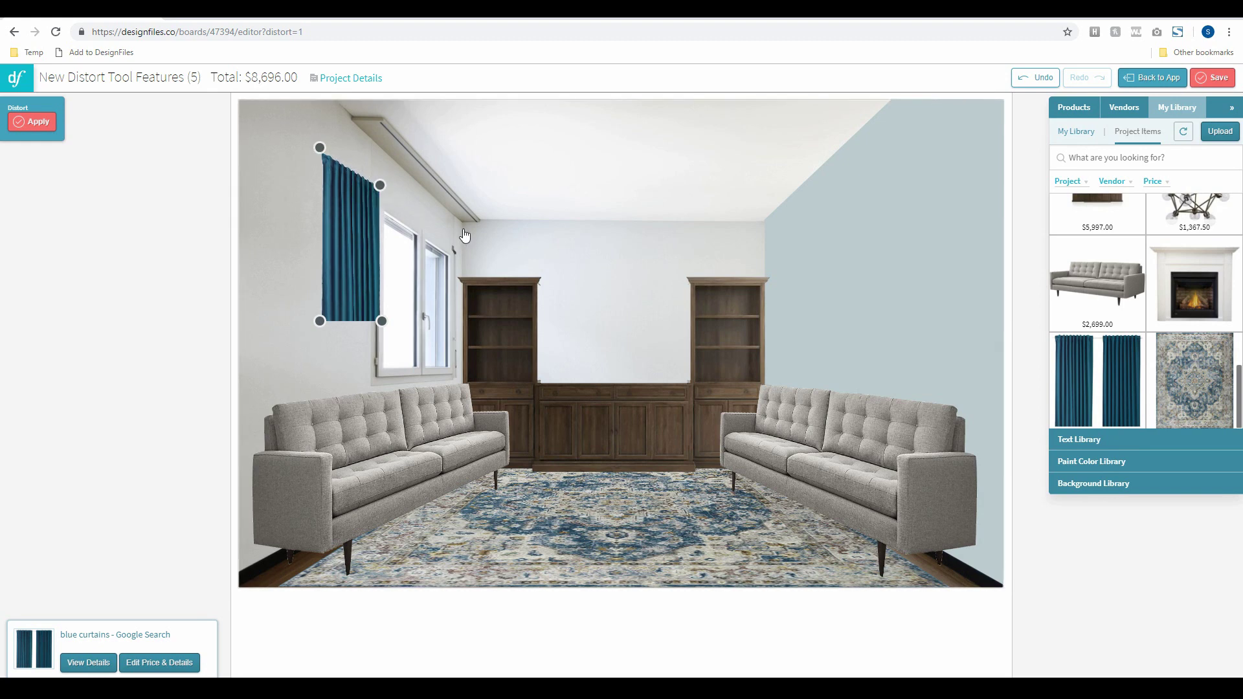
{"action": "left_click_drag", "start_coordinate": [320, 321], "coordinate": [325, 429]}
{"action": "left_click_drag", "start_coordinate": [382, 321], "coordinate": [321, 426]}
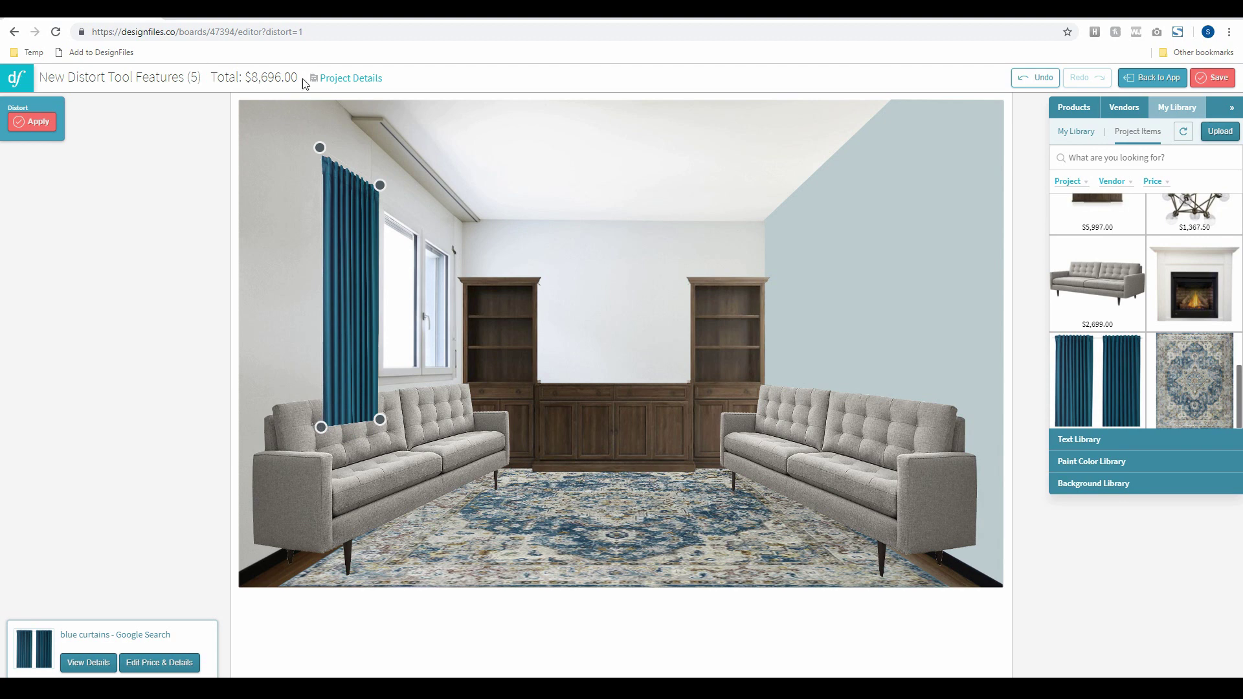
{"action": "left_click_drag", "start_coordinate": [320, 148], "coordinate": [326, 150]}
{"action": "left_click_drag", "start_coordinate": [323, 426], "coordinate": [381, 420]}
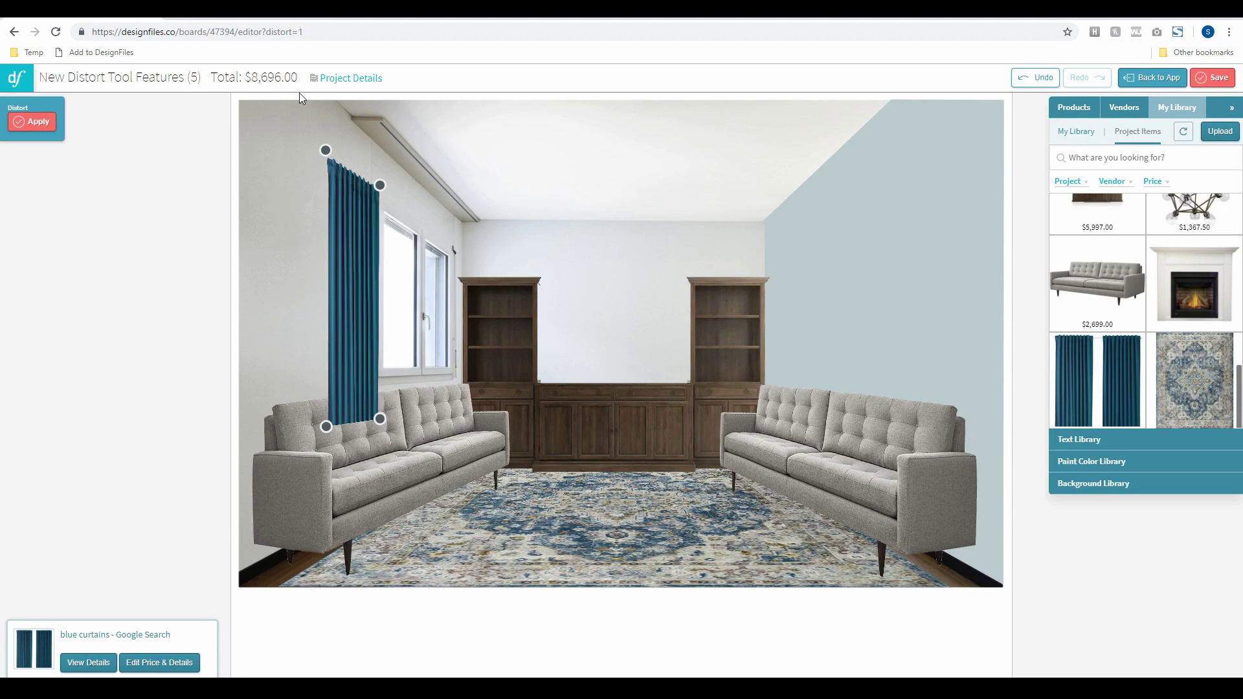
{"action": "left_click_drag", "start_coordinate": [383, 185], "coordinate": [379, 188]}
{"action": "left_click_drag", "start_coordinate": [326, 150], "coordinate": [327, 149]}
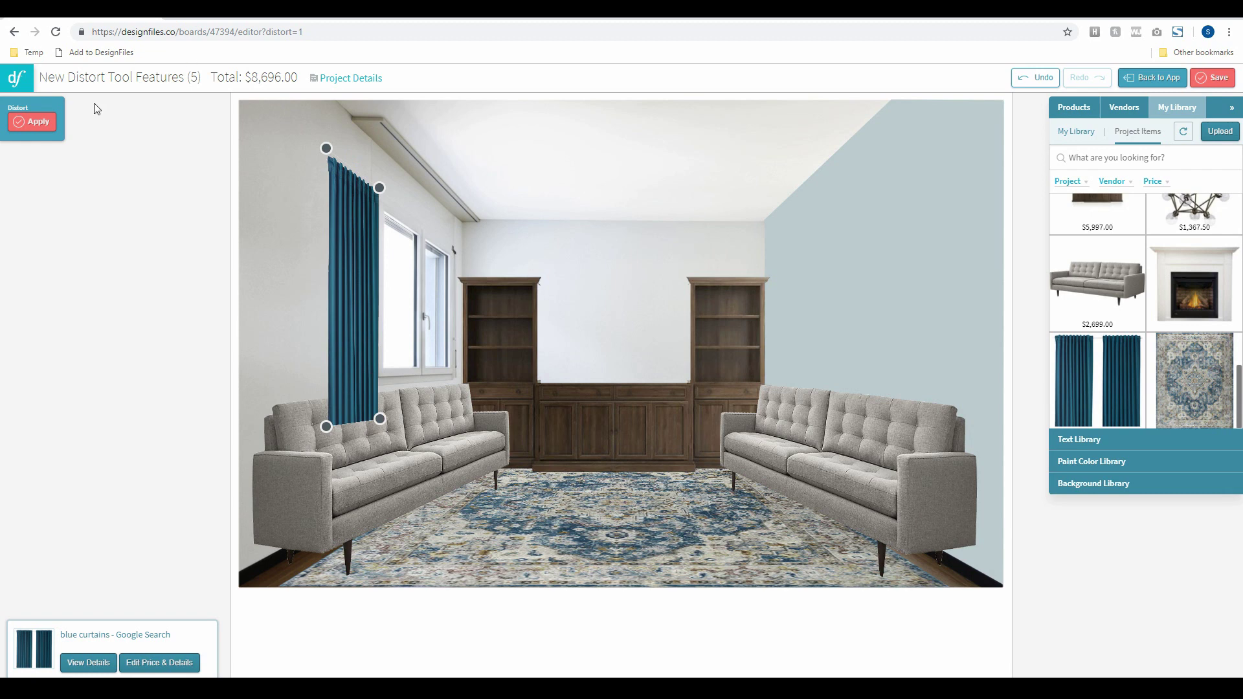
{"action": "left_click", "coordinate": [39, 122]}
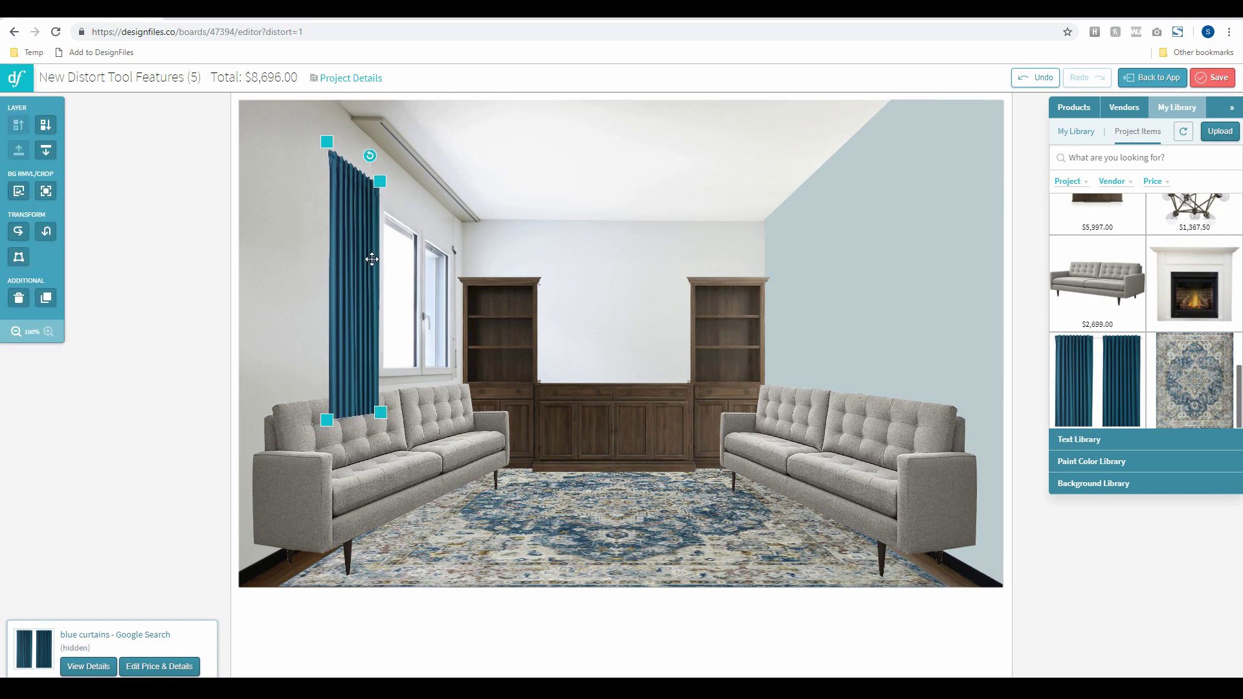
- Nudge the curtain panel beside the window and layer it behind the sofa, just above the room background
{"action": "left_click_drag", "start_coordinate": [369, 254], "coordinate": [371, 254]}
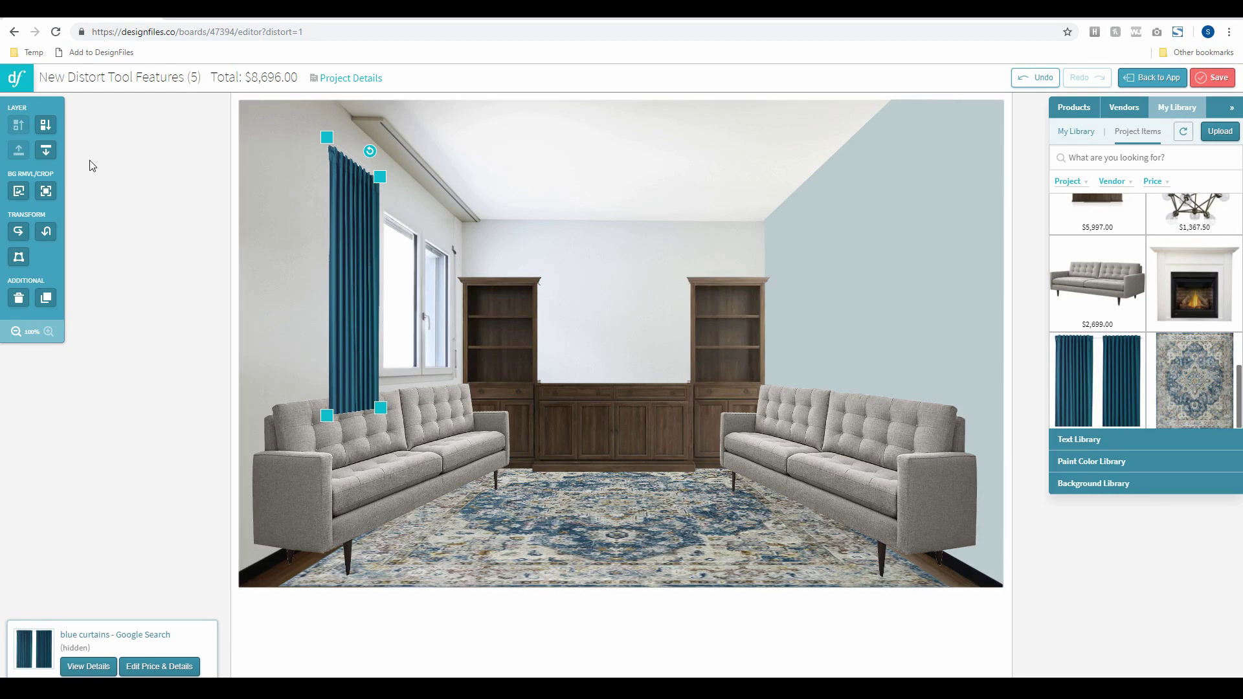
{"action": "left_click", "coordinate": [46, 154]}
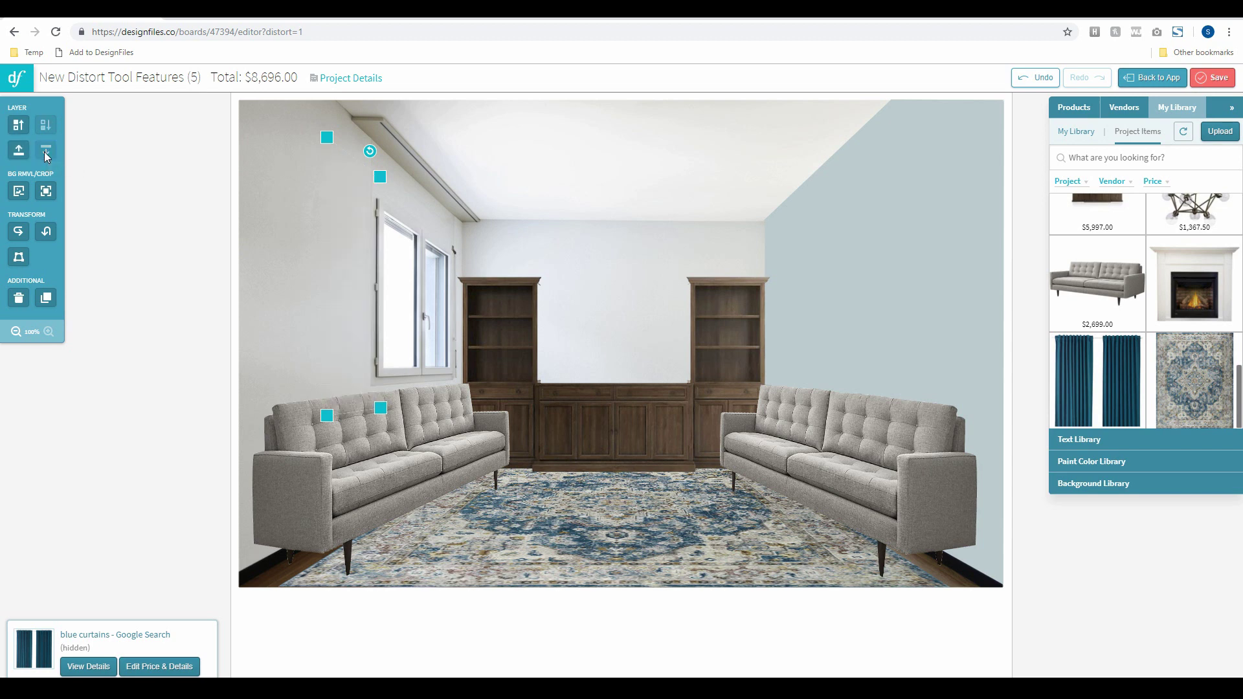
{"action": "left_click", "coordinate": [18, 125]}
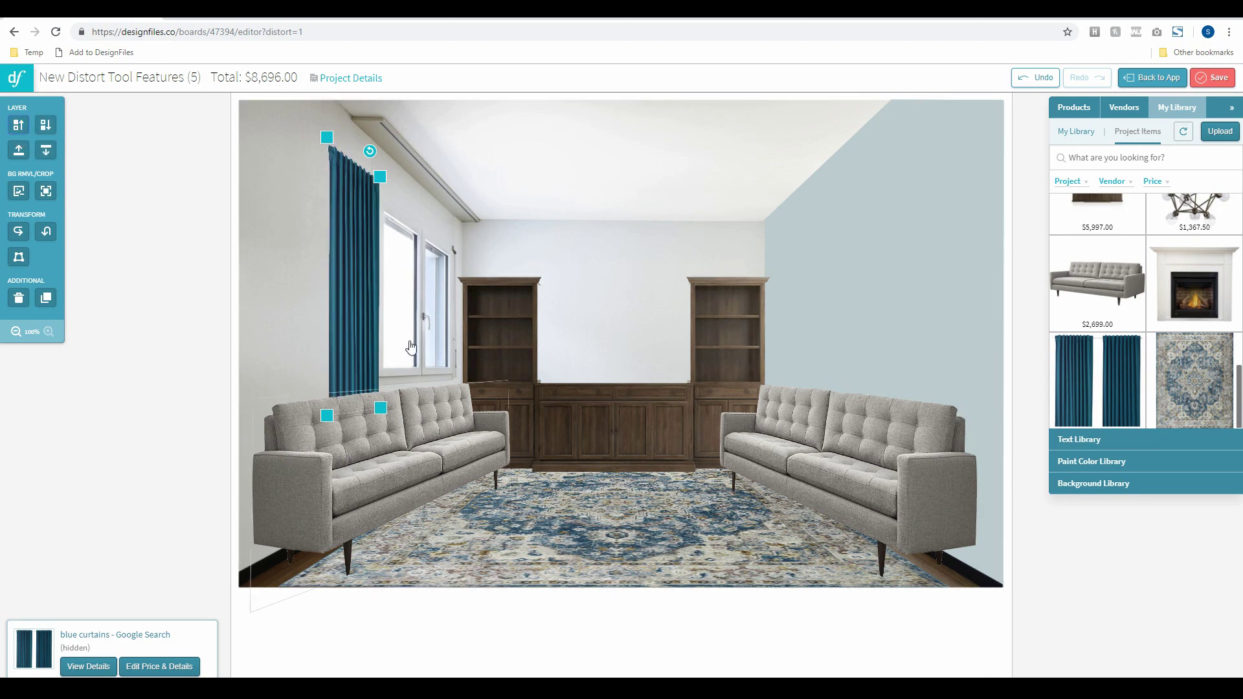
- Duplicate the curtain panel, shrink the copy at the window's far edge, and layer it behind the sofa and bookcase
{"action": "left_click", "coordinate": [47, 298]}
{"action": "left_click_drag", "start_coordinate": [381, 456], "coordinate": [456, 288]}
{"action": "left_click_drag", "start_coordinate": [485, 233], "coordinate": [454, 286]}
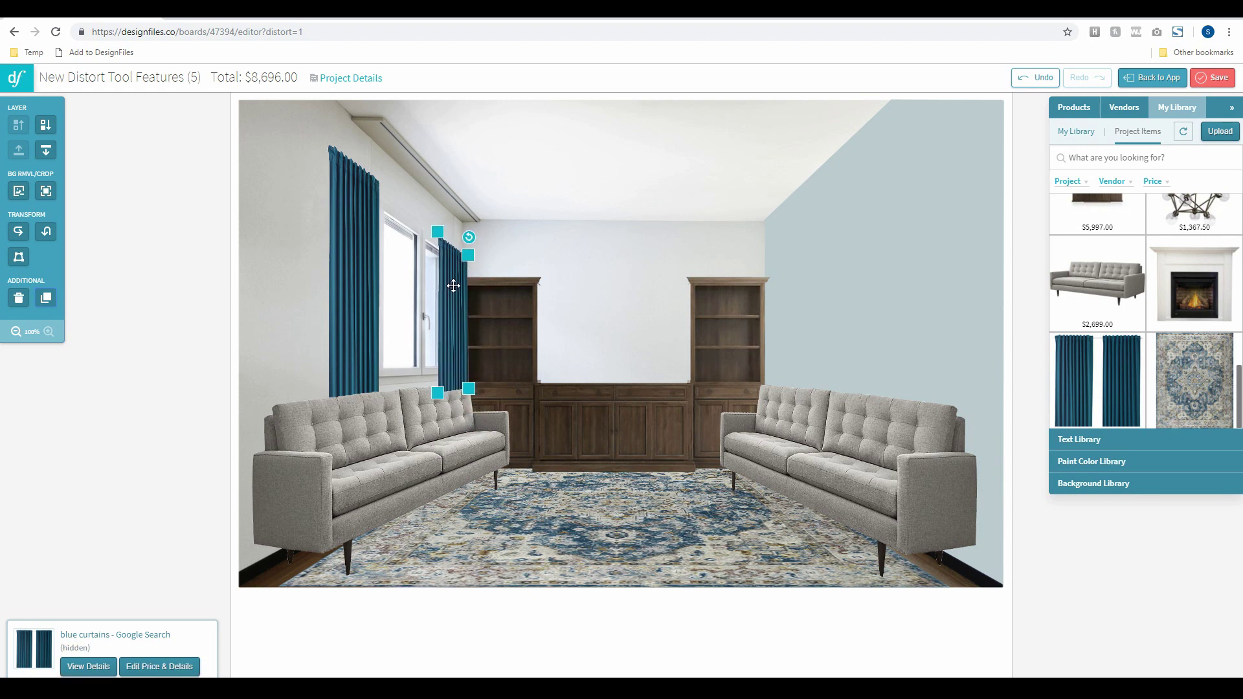
{"action": "left_click", "coordinate": [45, 150]}
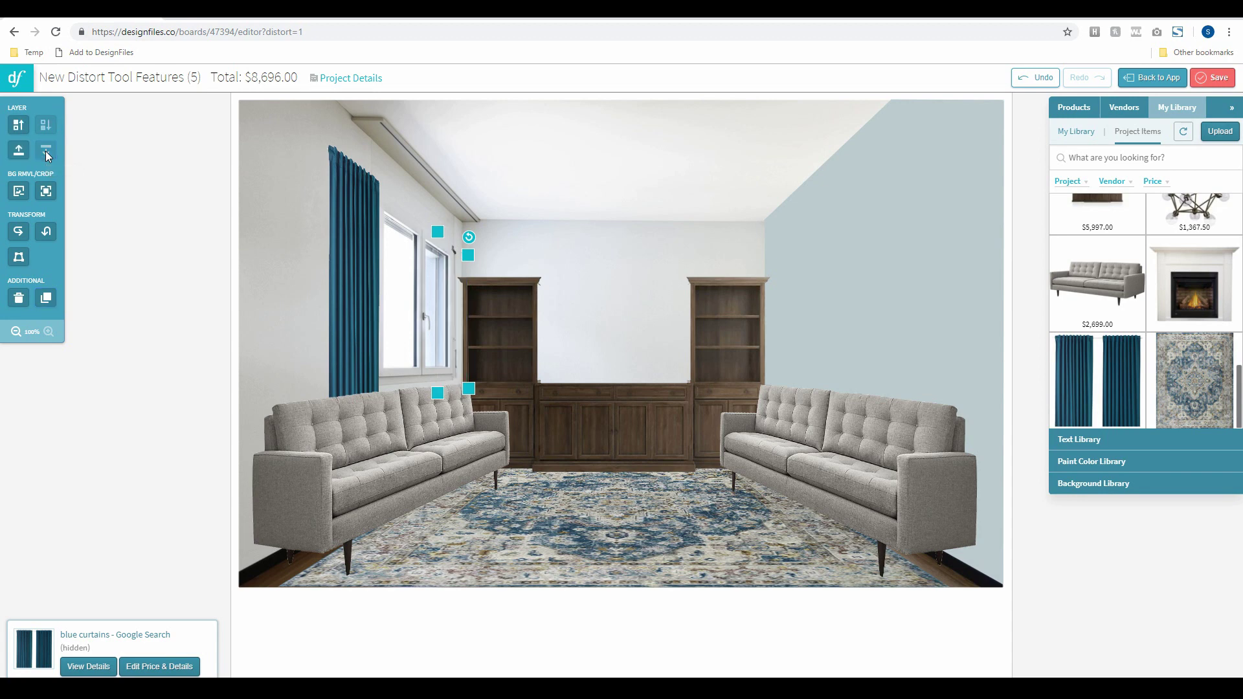
{"action": "left_click", "coordinate": [18, 125]}
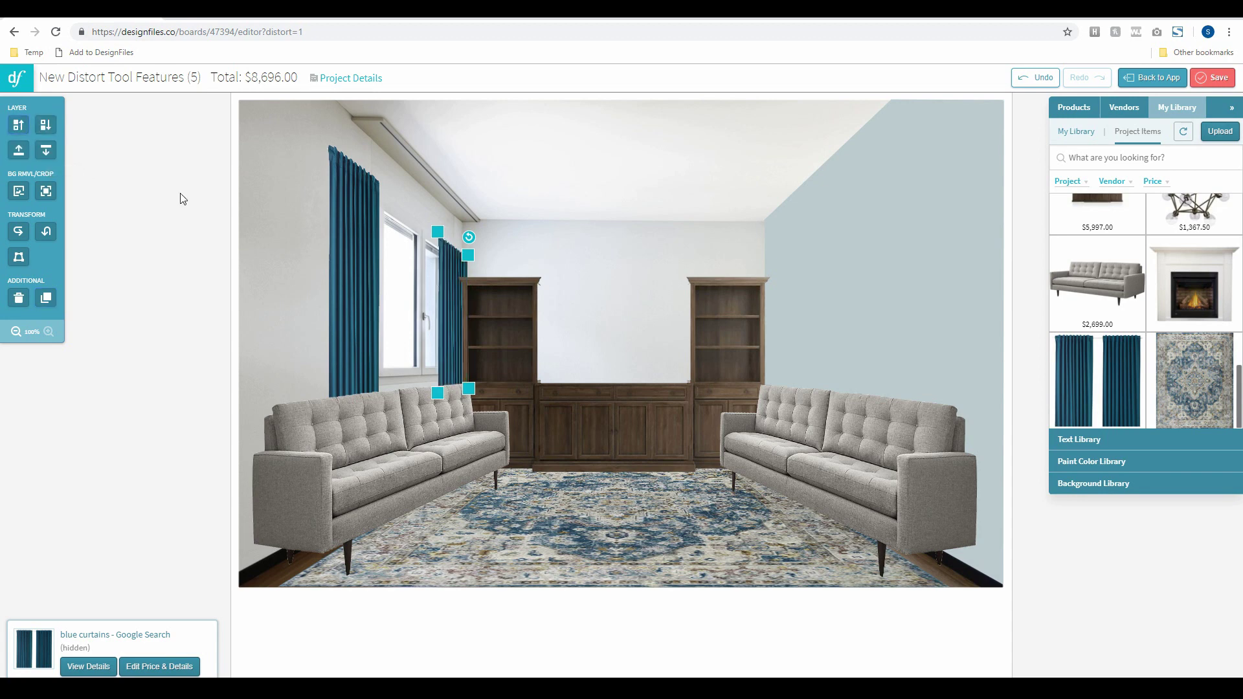
{"action": "left_click_drag", "start_coordinate": [472, 261], "coordinate": [453, 268]}
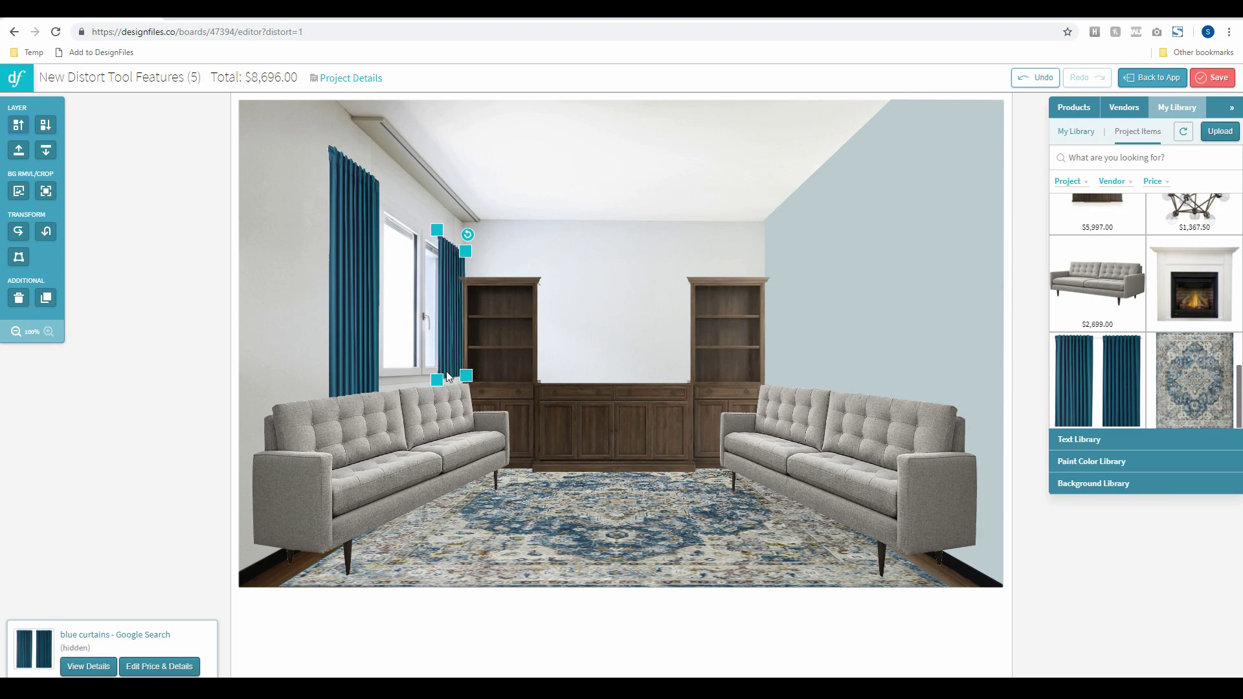
- Extend the far curtain panel's lower corners down behind the sofa with the Distort tool
{"action": "left_click", "coordinate": [19, 257]}
{"action": "left_click_drag", "start_coordinate": [437, 380], "coordinate": [465, 393]}
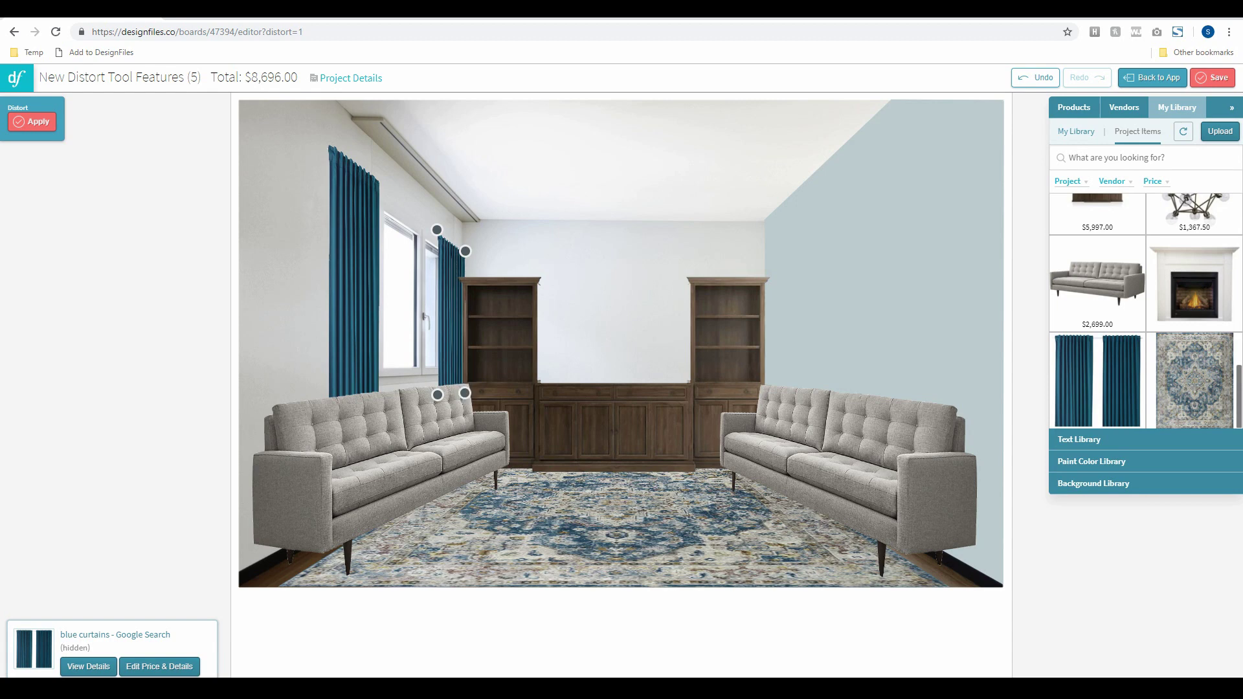
{"action": "left_click", "coordinate": [43, 134]}
{"action": "left_click", "coordinate": [220, 266]}
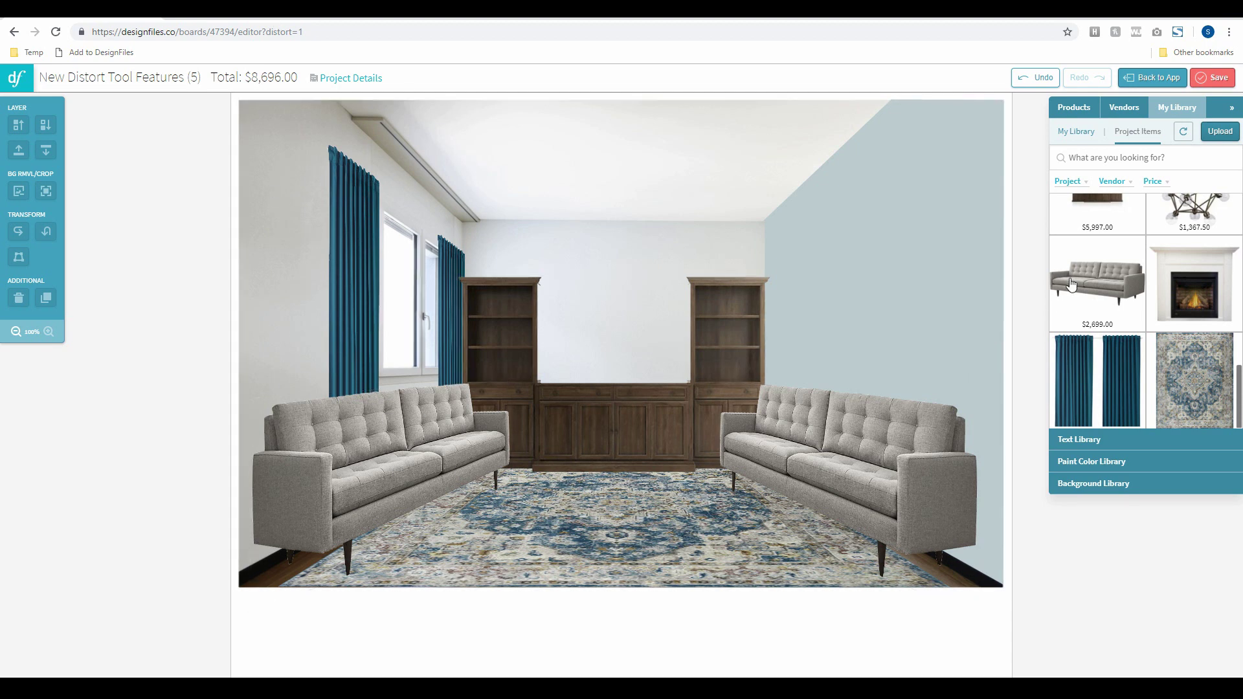
- Add the Cameron Coffee Table from the project items, scale it down and center it on the rug between the sofas
{"action": "scroll", "coordinate": [1127, 305], "scroll_direction": "up", "scroll_amount": 5}
{"action": "left_click_drag", "start_coordinate": [1097, 214], "coordinate": [608, 456]}
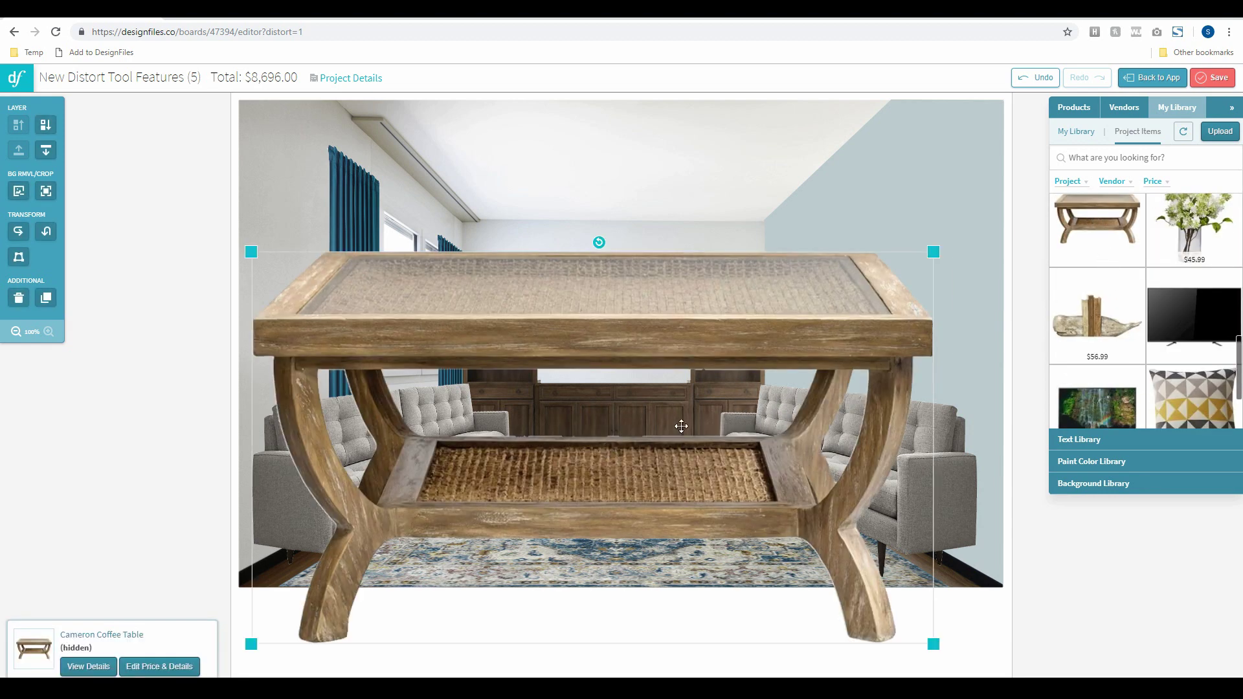
{"action": "left_click_drag", "start_coordinate": [934, 252], "coordinate": [695, 389]}
{"action": "left_click_drag", "start_coordinate": [621, 414], "coordinate": [643, 456]}
{"action": "left_click_drag", "start_coordinate": [716, 434], "coordinate": [702, 445]}
{"action": "left_click_drag", "start_coordinate": [632, 470], "coordinate": [635, 462]}
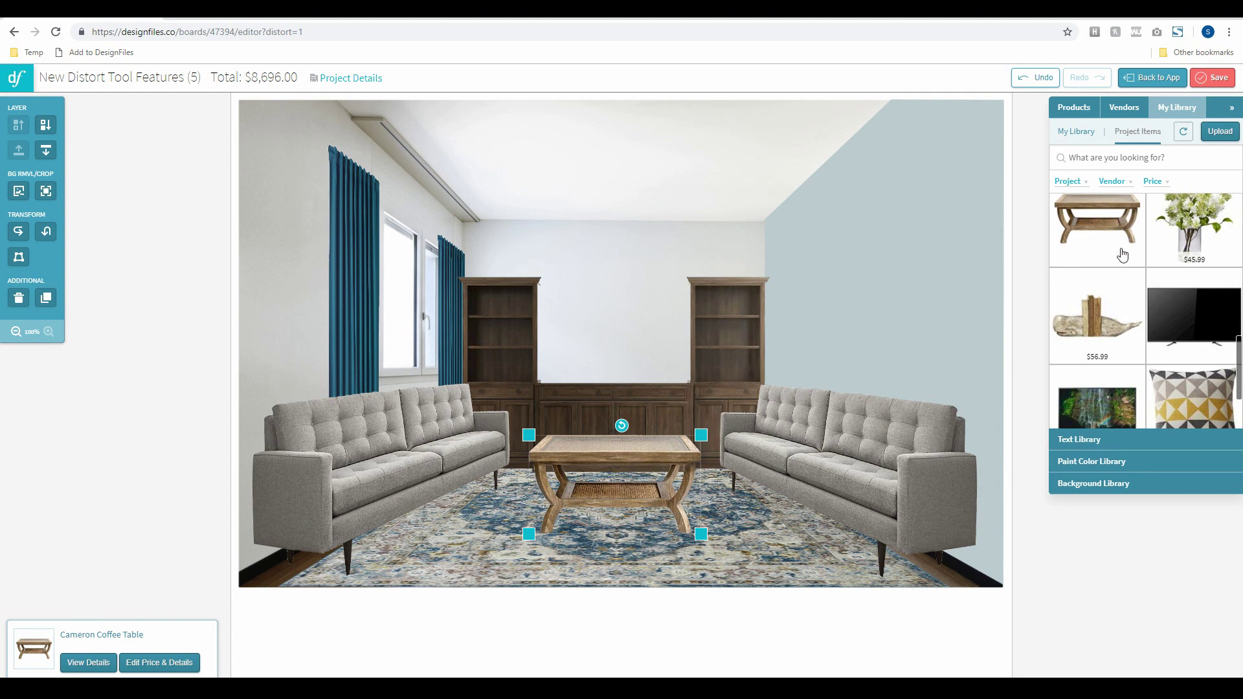
{"action": "scroll", "coordinate": [1120, 256], "scroll_direction": "up", "scroll_amount": 1}
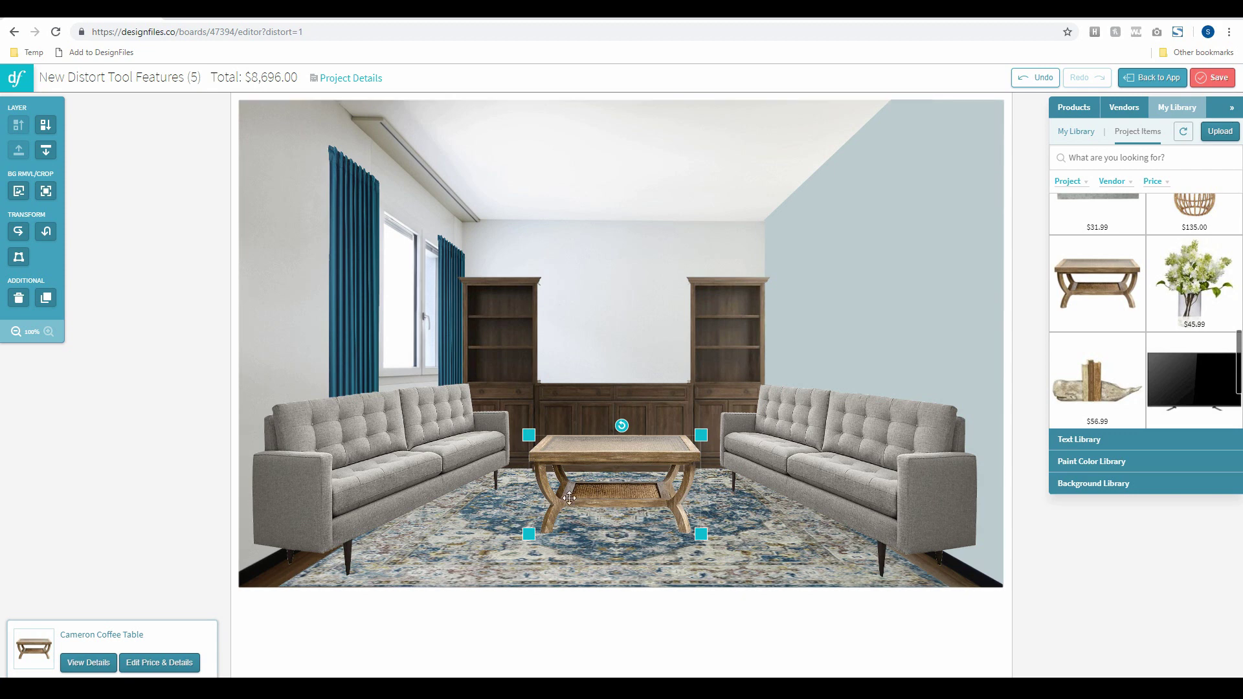
{"action": "mouse_move", "coordinate": [640, 454]}
{"action": "left_mouse_down"}
{"action": "mouse_move", "coordinate": [629, 478]}
{"action": "mouse_move", "coordinate": [696, 455]}
{"action": "mouse_move", "coordinate": [638, 466]}
{"action": "left_mouse_up"}
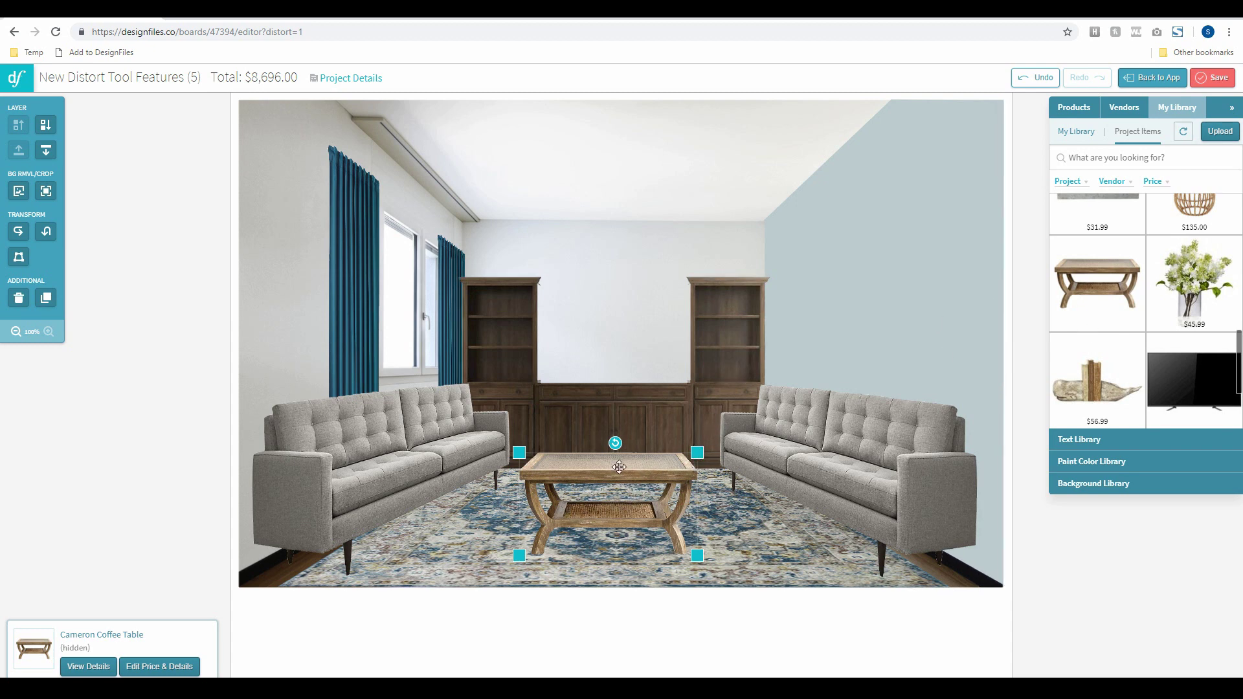
- Add the framed ocean wave artwork and restore its missing areas by setting the background removal color range to 0
{"action": "scroll", "coordinate": [1211, 304], "scroll_direction": "up", "scroll_amount": 5}
{"action": "left_click_drag", "start_coordinate": [1211, 304], "coordinate": [730, 311]}
{"action": "mouse_move", "coordinate": [795, 239]}
{"action": "left_mouse_down"}
{"action": "mouse_move", "coordinate": [660, 240]}
{"action": "mouse_move", "coordinate": [693, 270]}
{"action": "left_mouse_up"}
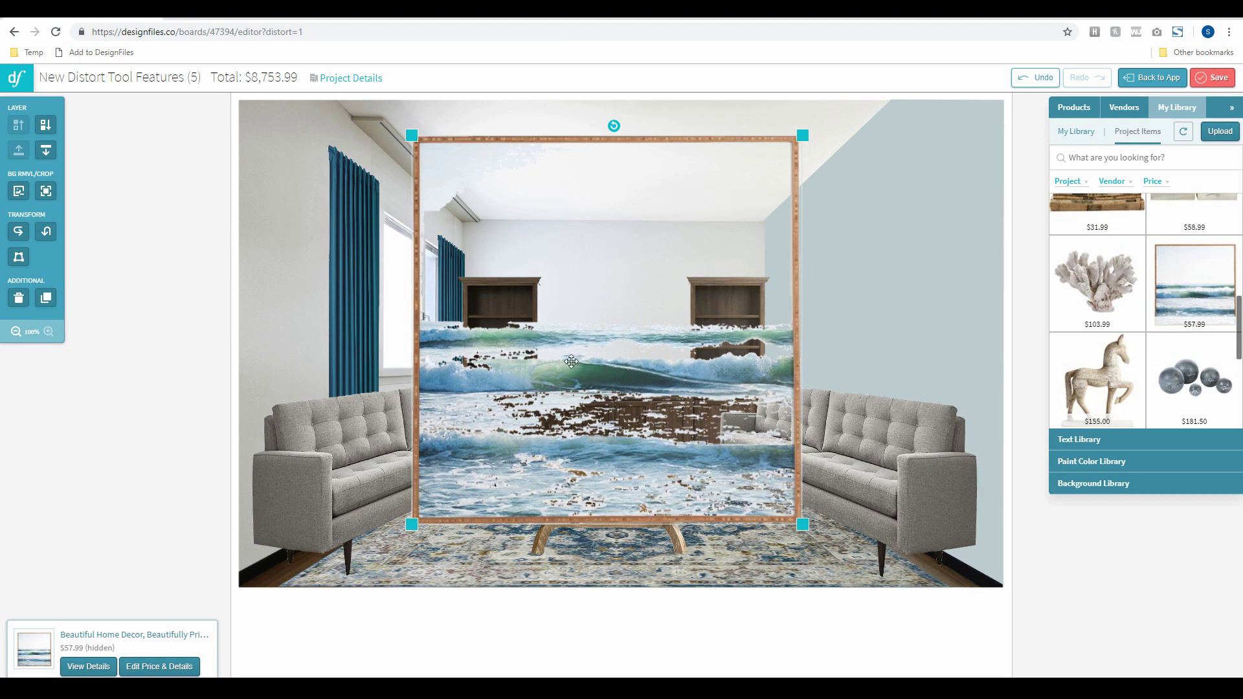
{"action": "left_click", "coordinate": [19, 191]}
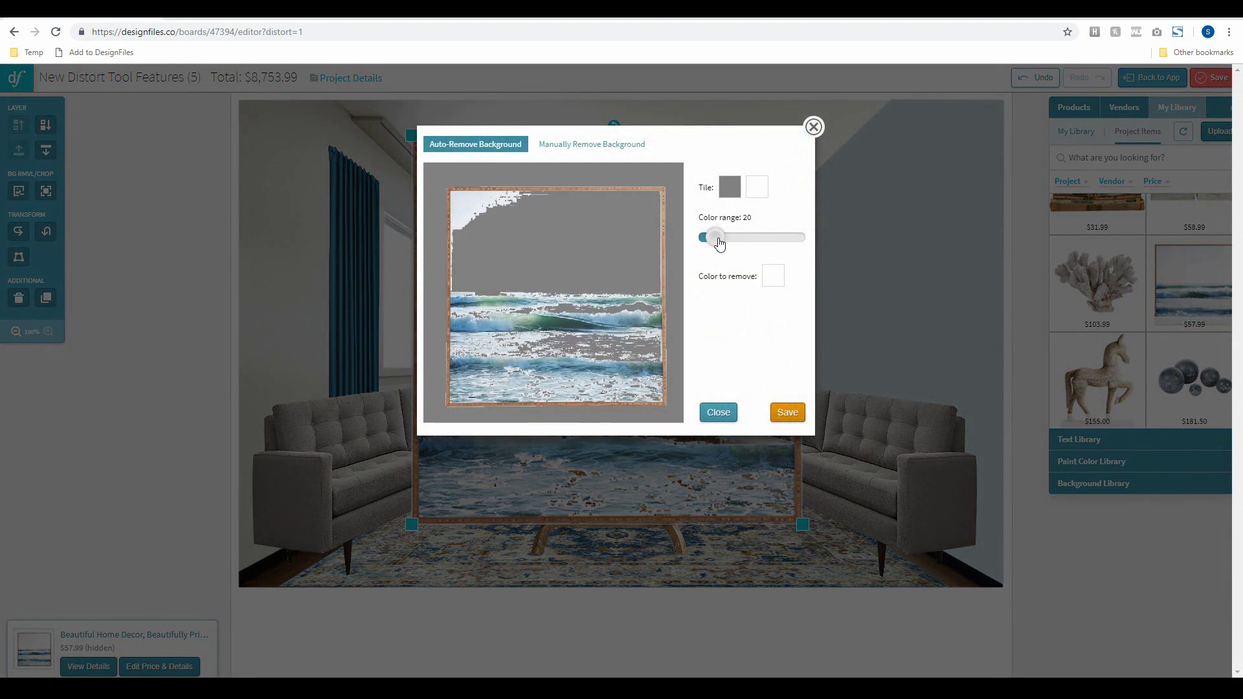
{"action": "left_click_drag", "start_coordinate": [719, 243], "coordinate": [611, 223]}
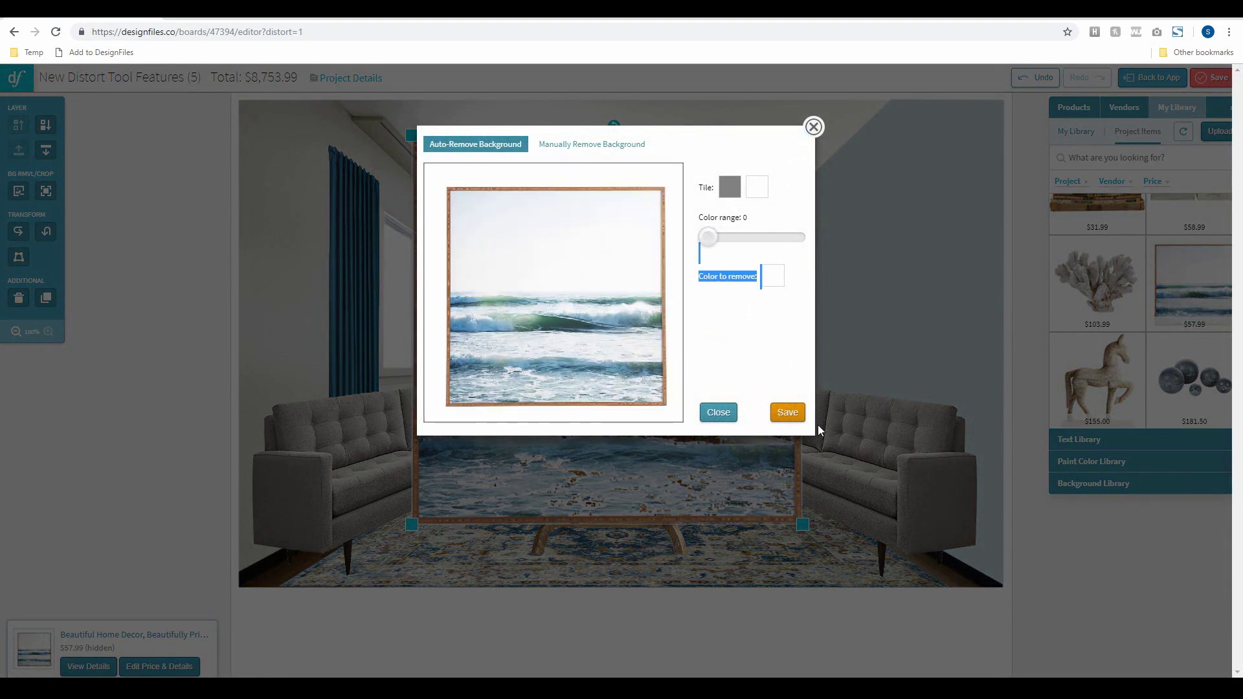
{"action": "left_click", "coordinate": [788, 412]}
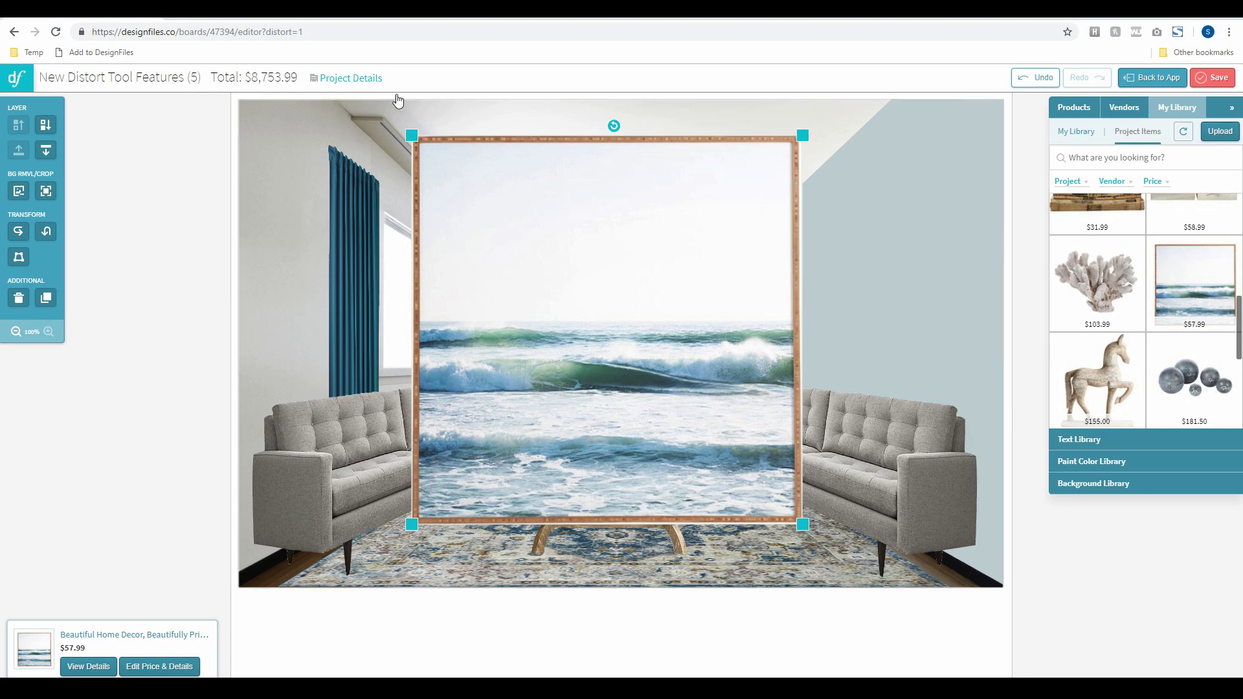
- Crop the ocean artwork tightly to the outer edges of its wooden frame
{"action": "left_click", "coordinate": [45, 191]}
{"action": "left_click_drag", "start_coordinate": [727, 167], "coordinate": [725, 166]}
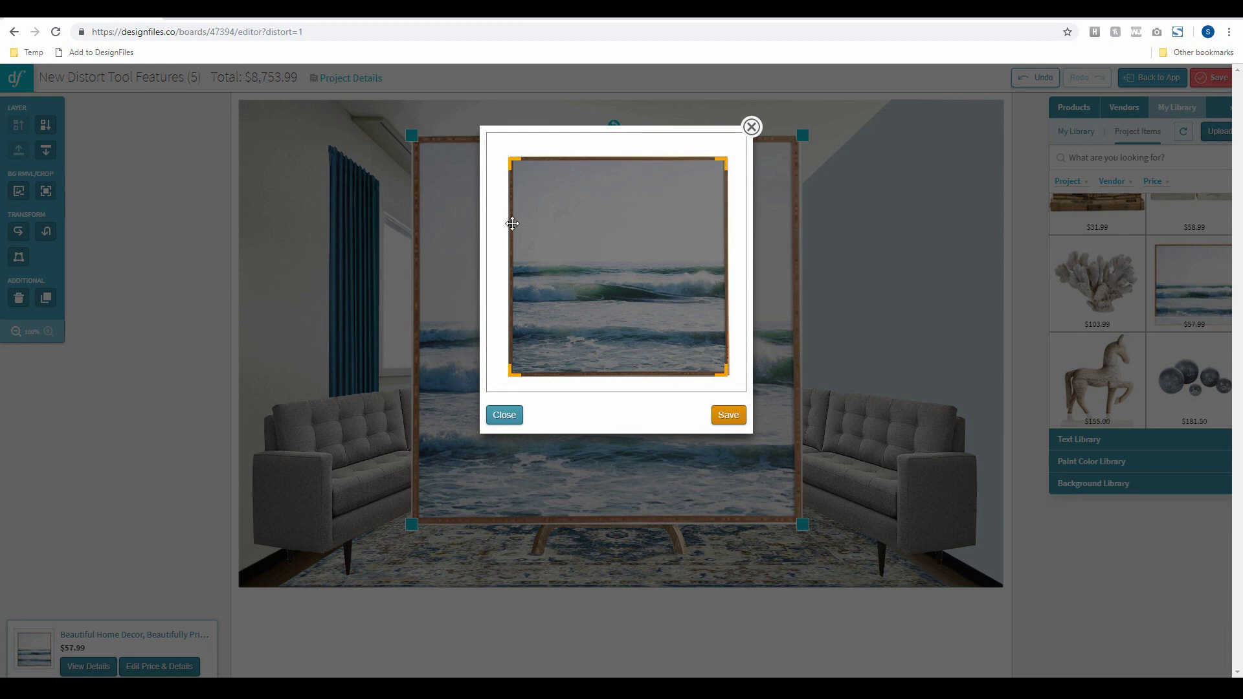
{"action": "left_click_drag", "start_coordinate": [511, 381], "coordinate": [513, 379]}
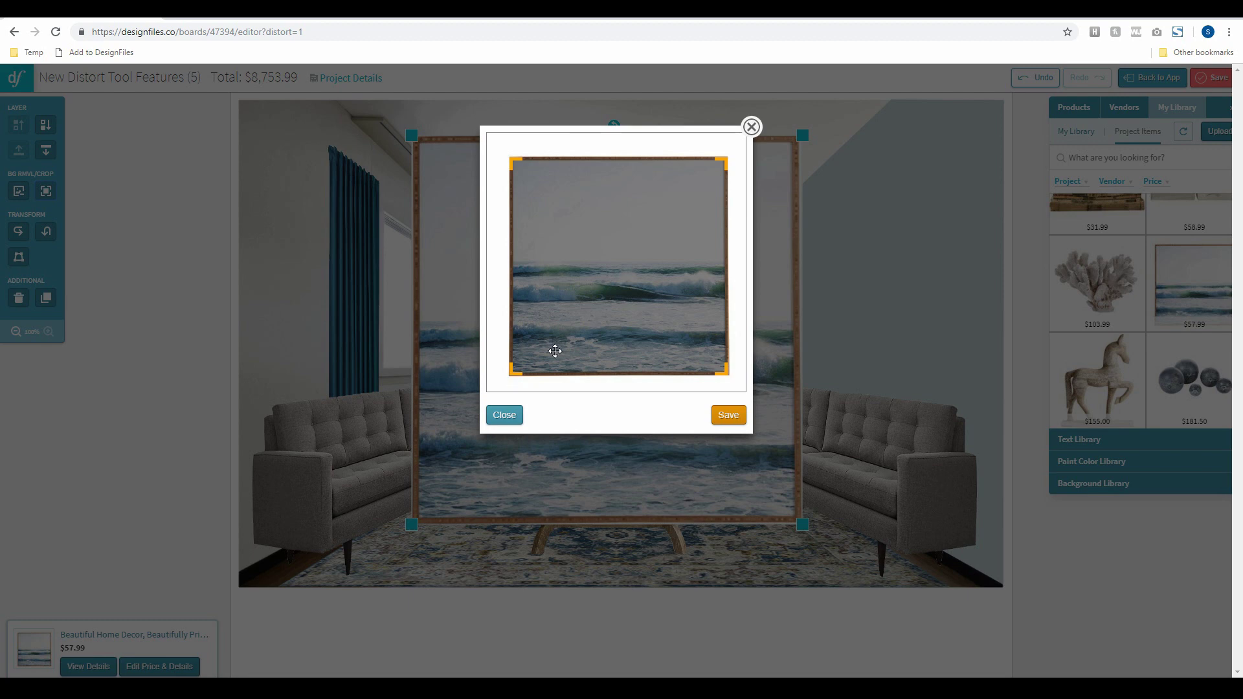
{"action": "left_click", "coordinate": [737, 417]}
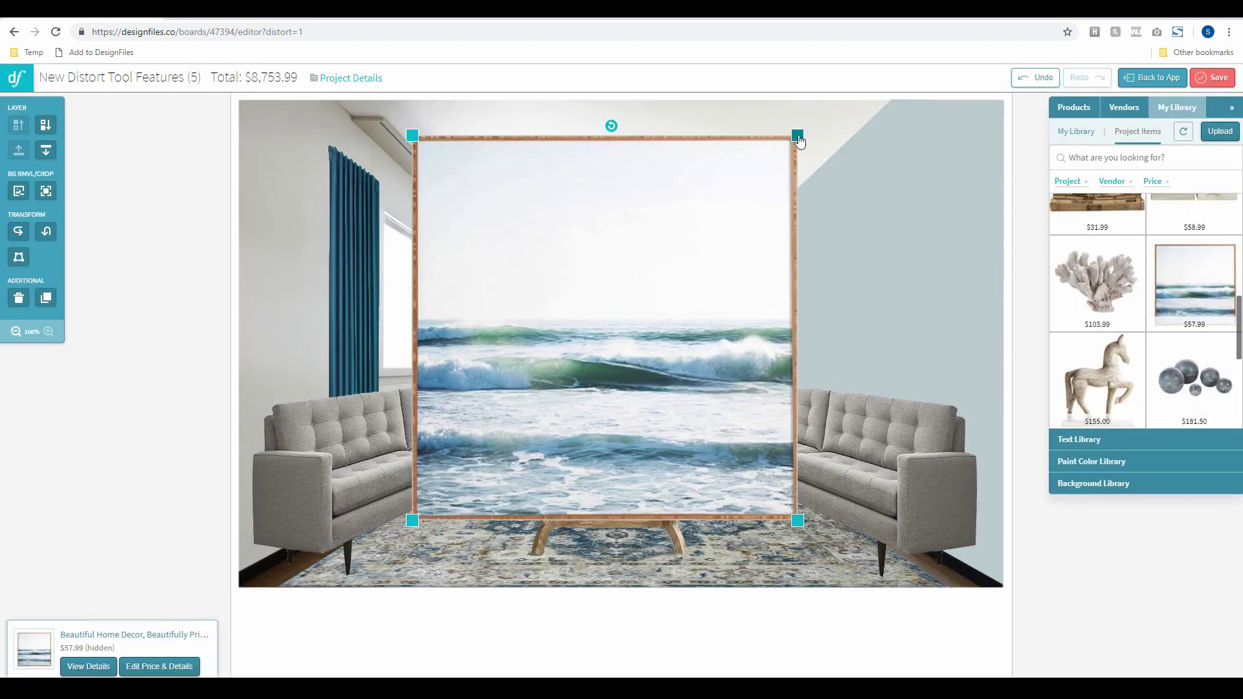
- Scale the ocean artwork down and place it on the blue wall above the right sofa
{"action": "left_click_drag", "start_coordinate": [803, 136], "coordinate": [703, 268]}
{"action": "left_click_drag", "start_coordinate": [865, 266], "coordinate": [852, 301]}
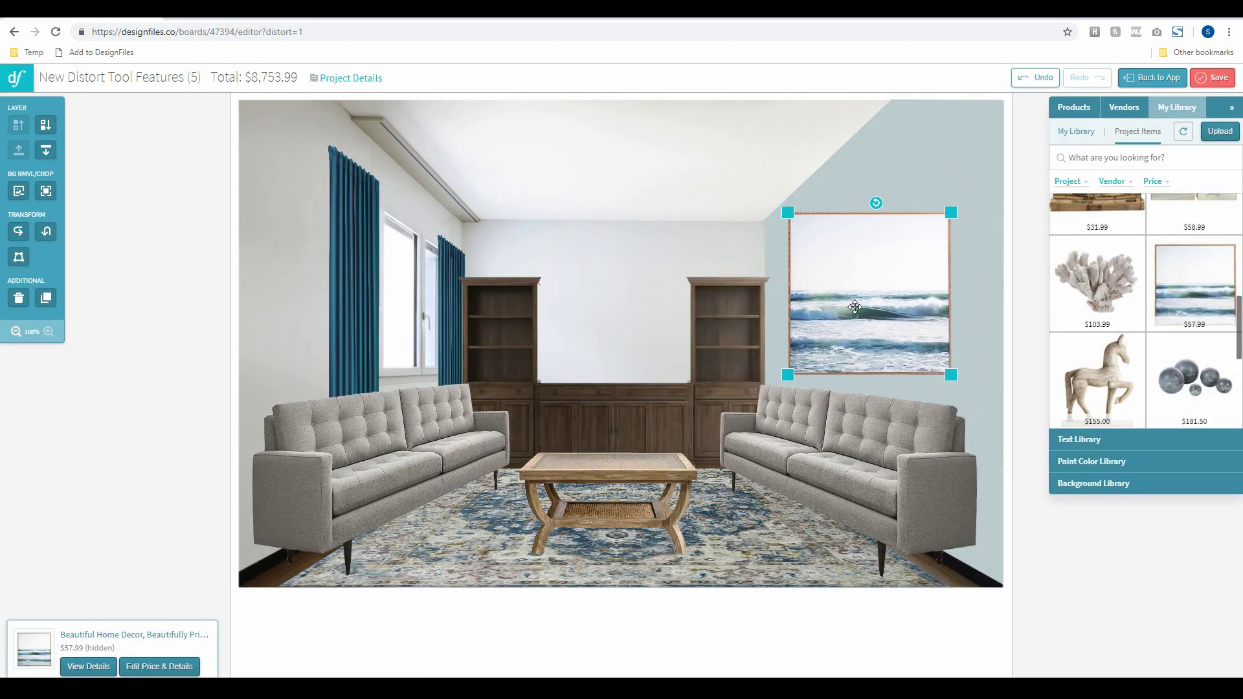
{"action": "left_click_drag", "start_coordinate": [952, 208], "coordinate": [943, 216]}
{"action": "left_click_drag", "start_coordinate": [889, 298], "coordinate": [886, 315]}
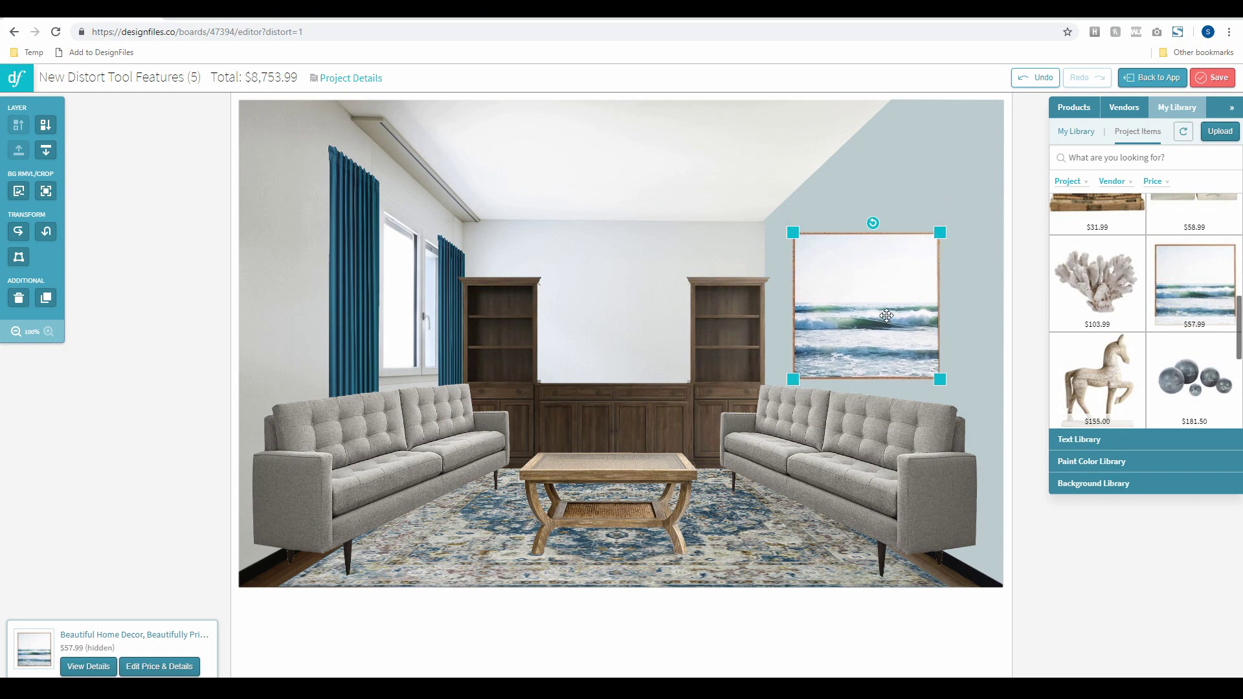
{"action": "left_click_drag", "start_coordinate": [941, 233], "coordinate": [926, 246]}
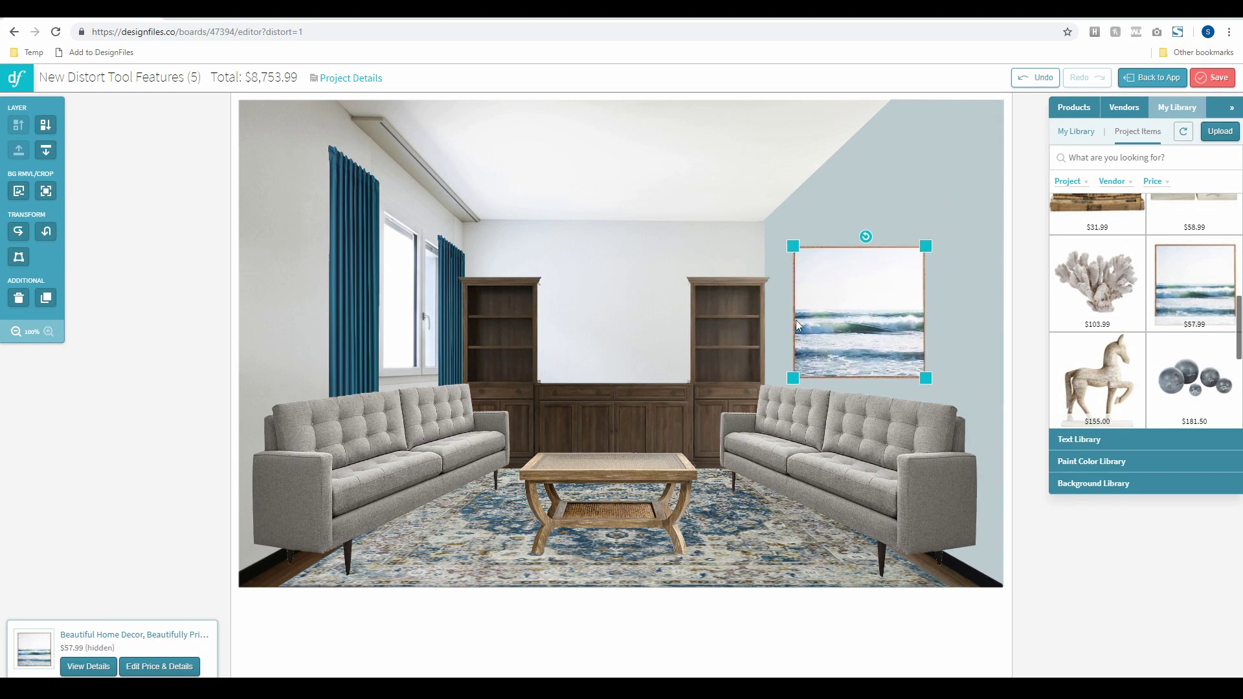
- Distort the ocean artwork to the blue wall's perspective, making its near side taller than its far side
{"action": "left_click", "coordinate": [19, 257]}
{"action": "left_click_drag", "start_coordinate": [925, 246], "coordinate": [925, 197]}
{"action": "left_click_drag", "start_coordinate": [925, 378], "coordinate": [927, 389]}
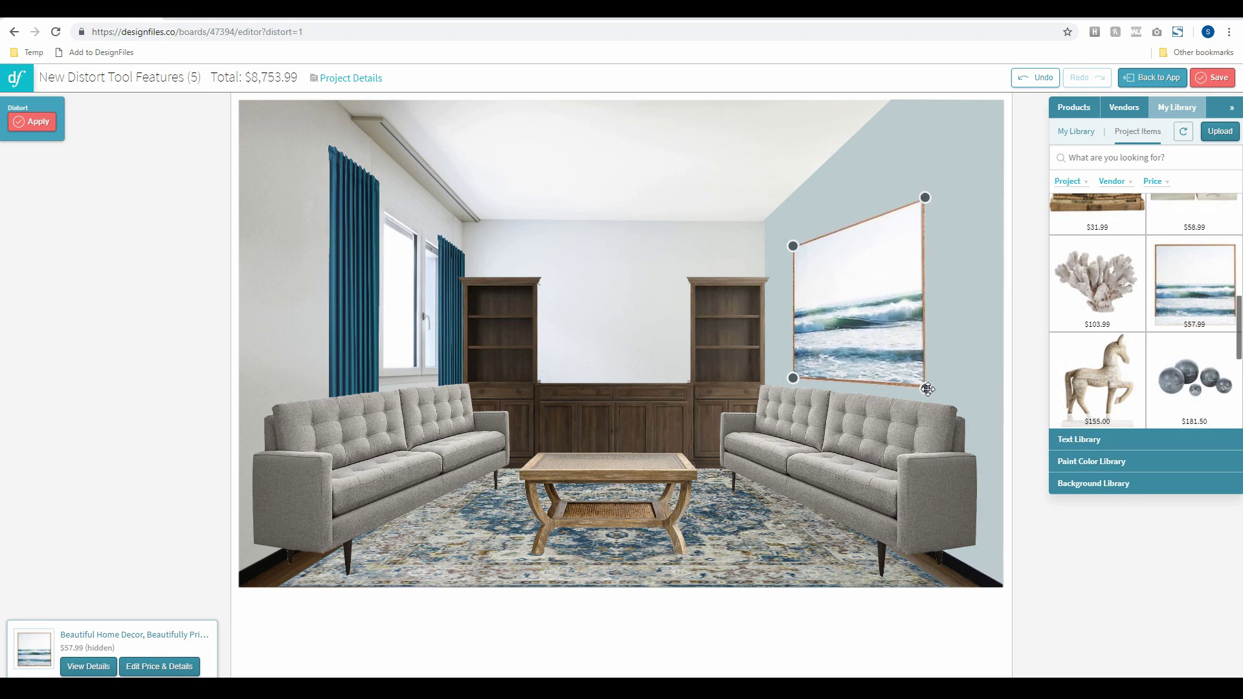
{"action": "left_click_drag", "start_coordinate": [925, 197], "coordinate": [926, 186]}
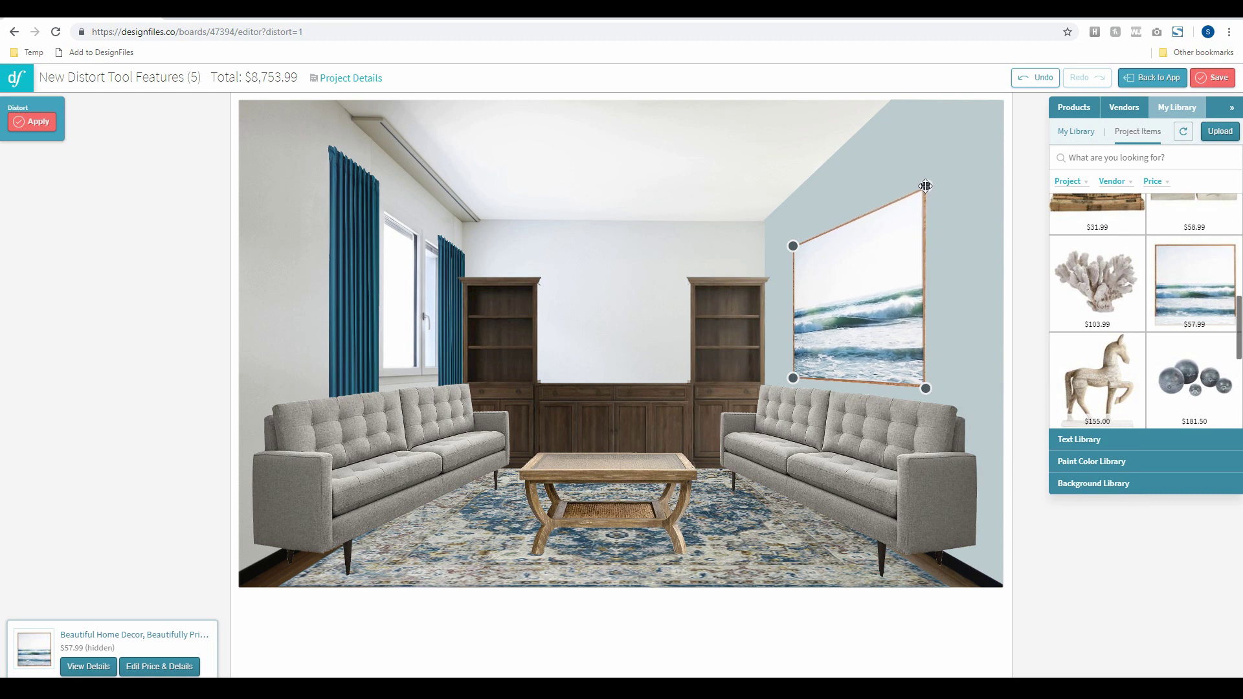
{"action": "left_click_drag", "start_coordinate": [792, 246], "coordinate": [793, 250]}
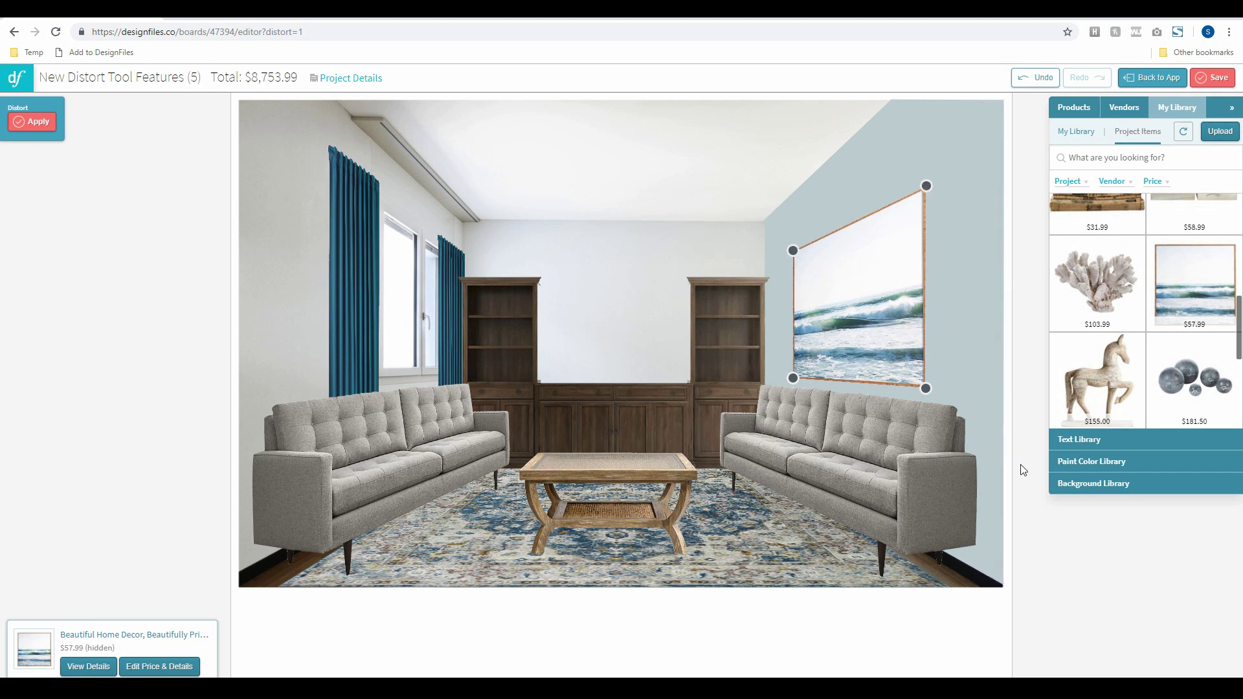
{"action": "left_click", "coordinate": [1030, 437]}
{"action": "left_click", "coordinate": [900, 240]}
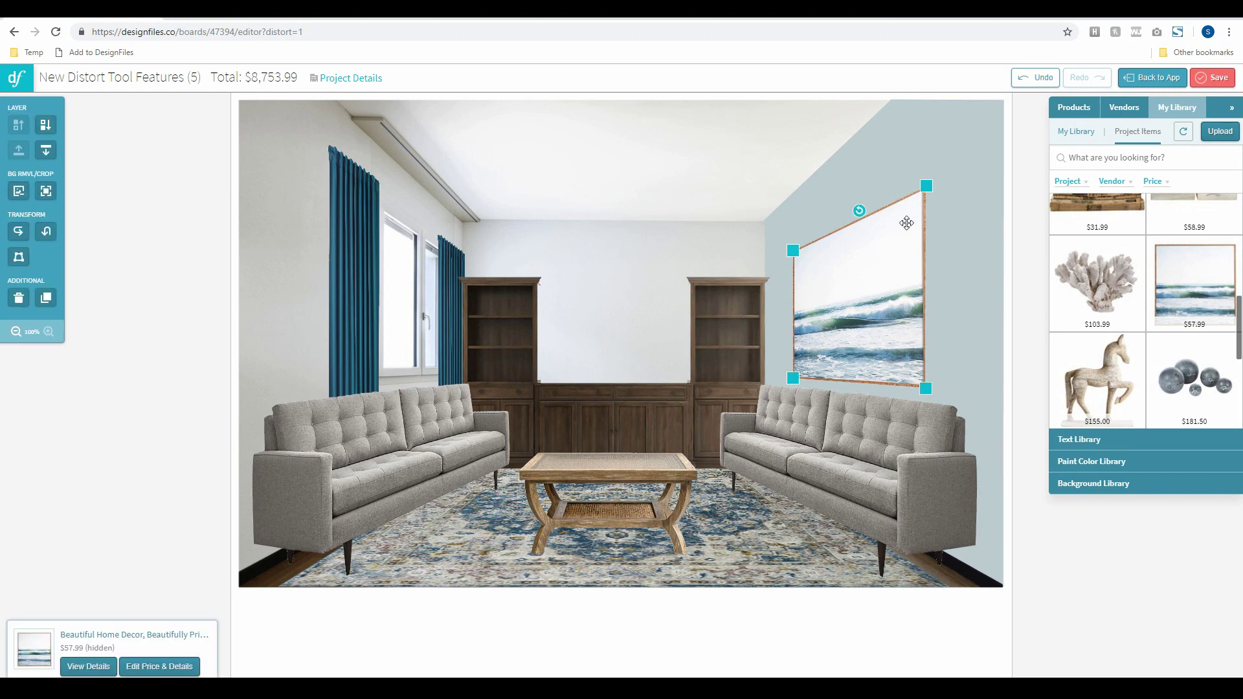
{"action": "left_click", "coordinate": [1015, 512]}
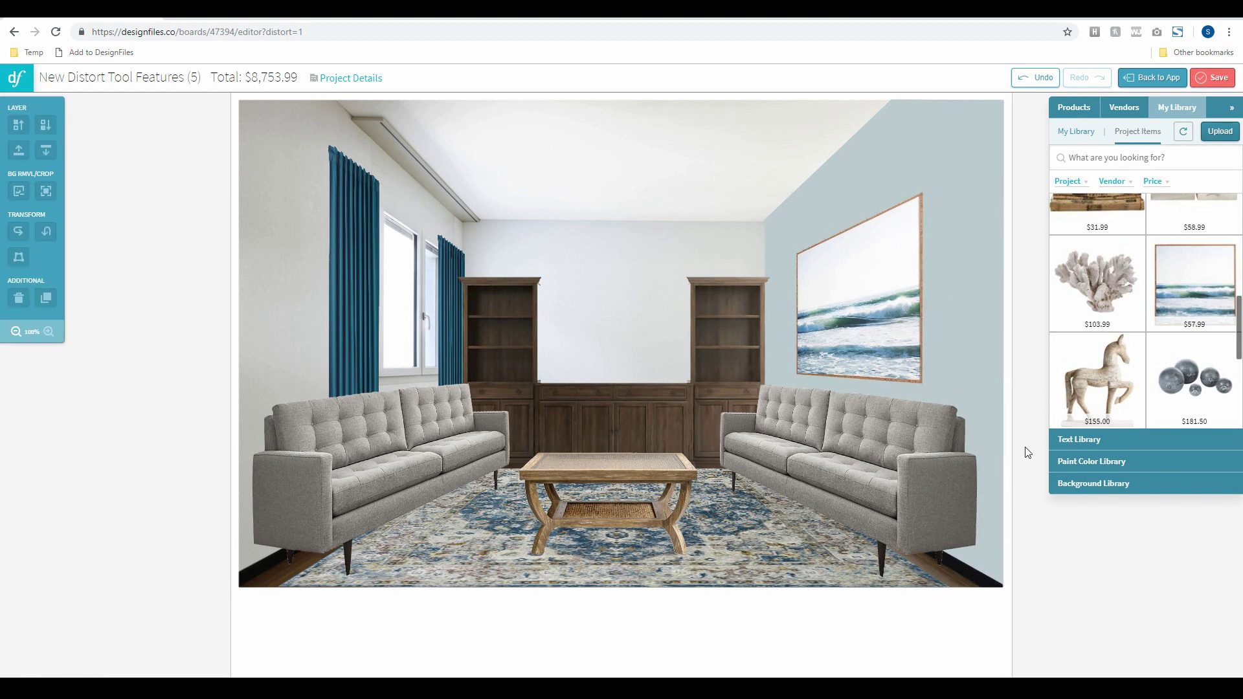
- Add the woven jute side table, scaled down, on the floor in front of the right sofa's near arm
{"action": "scroll", "coordinate": [1204, 342], "scroll_direction": "up", "scroll_amount": 5}
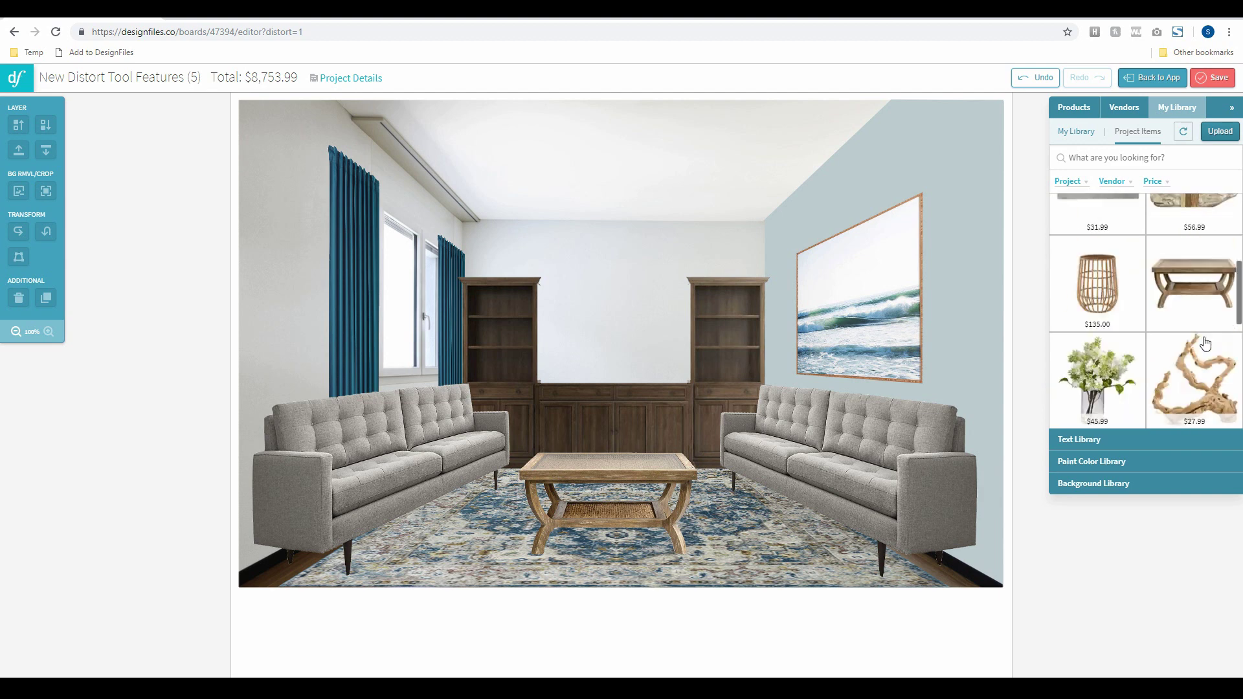
{"action": "scroll", "coordinate": [1131, 346], "scroll_direction": "up", "scroll_amount": 2}
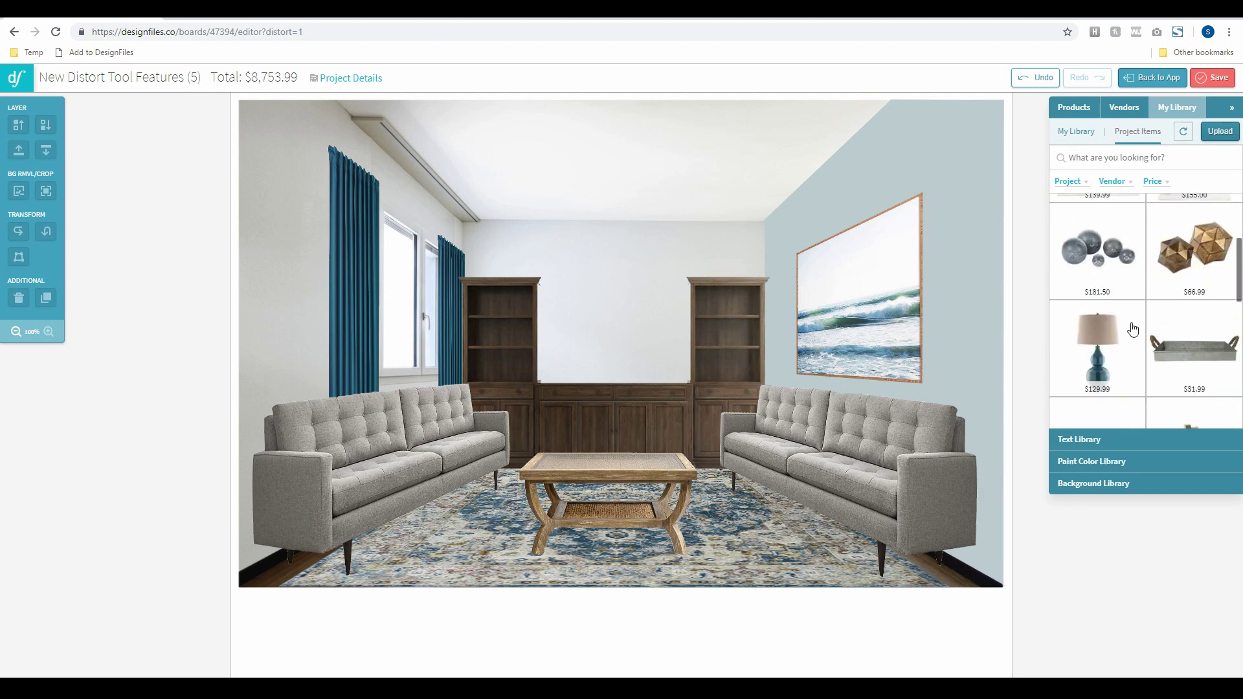
{"action": "scroll", "coordinate": [1133, 329], "scroll_direction": "down", "scroll_amount": 3}
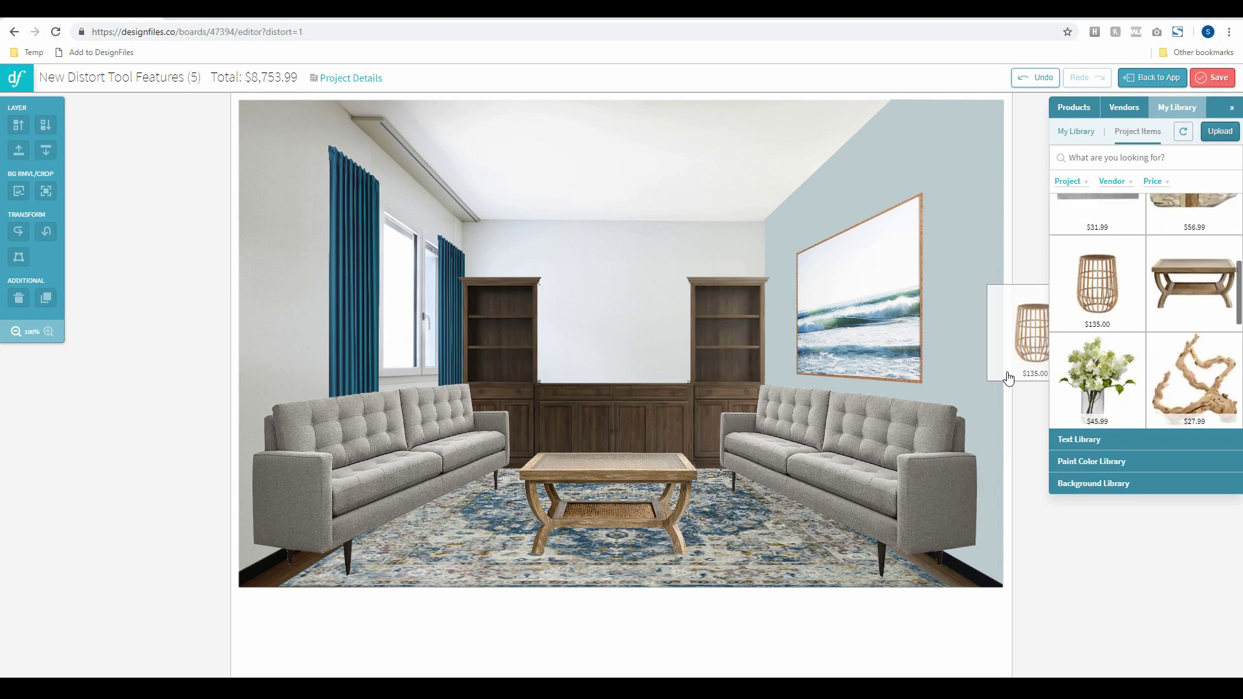
{"action": "left_click_drag", "start_coordinate": [946, 446], "coordinate": [945, 446]}
{"action": "left_click_drag", "start_coordinate": [1010, 255], "coordinate": [956, 516]}
- Add the teal table lamp with the beige shade, scale it down and stand it on the woven side table
{"action": "scroll", "coordinate": [1087, 316], "scroll_direction": "up", "scroll_amount": 2}
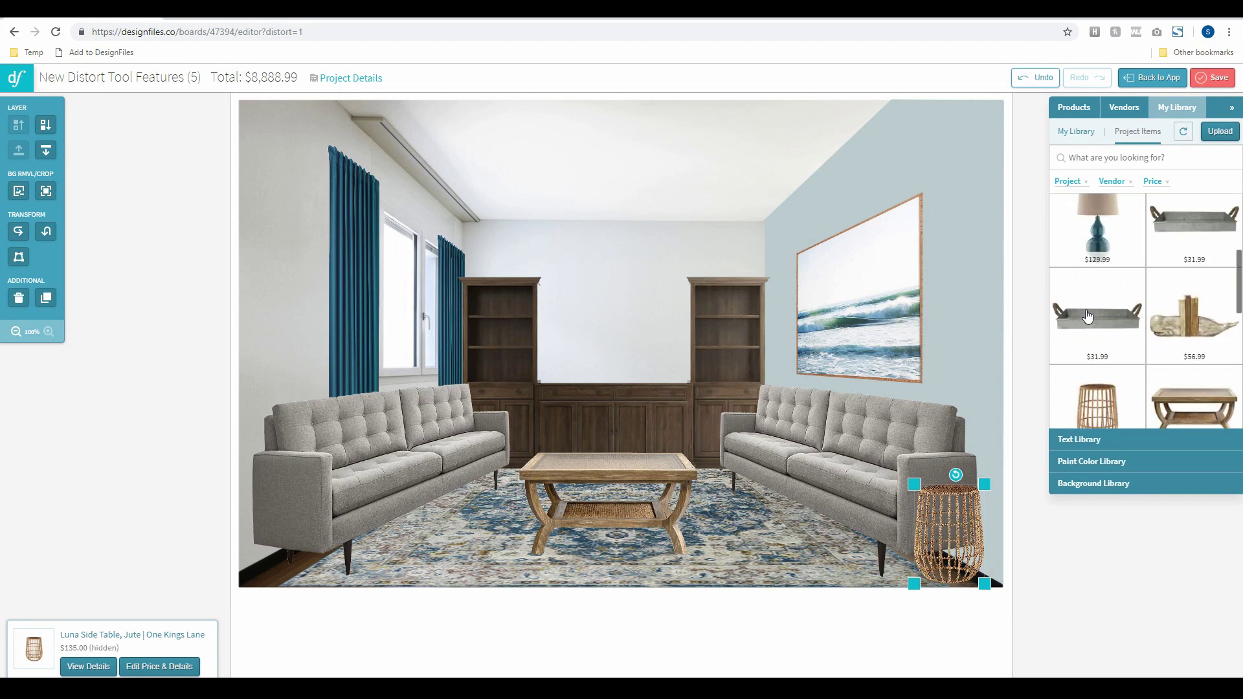
{"action": "left_click_drag", "start_coordinate": [1100, 241], "coordinate": [831, 438]}
{"action": "left_click_drag", "start_coordinate": [943, 154], "coordinate": [956, 394]}
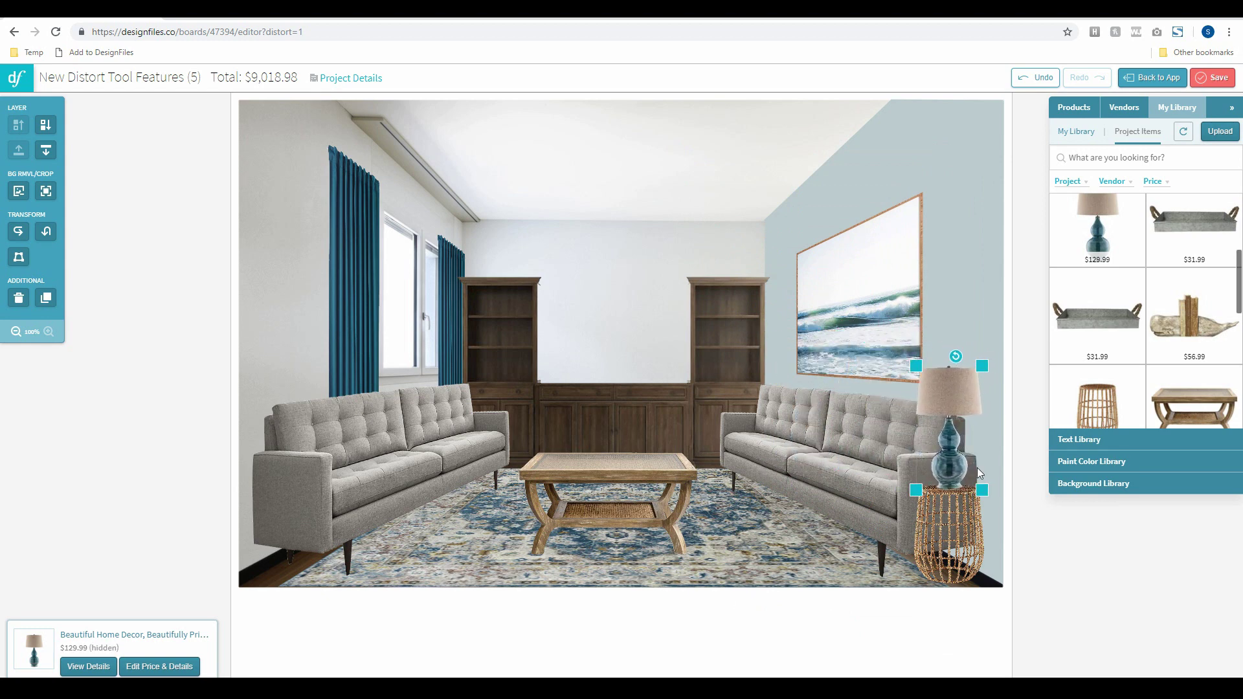
{"action": "left_click", "coordinate": [1029, 409]}
- Add the galvanized metal tray with rope handles, scaled down to fit on the coffee table
{"action": "left_click_drag", "start_coordinate": [1098, 327], "coordinate": [634, 450]}
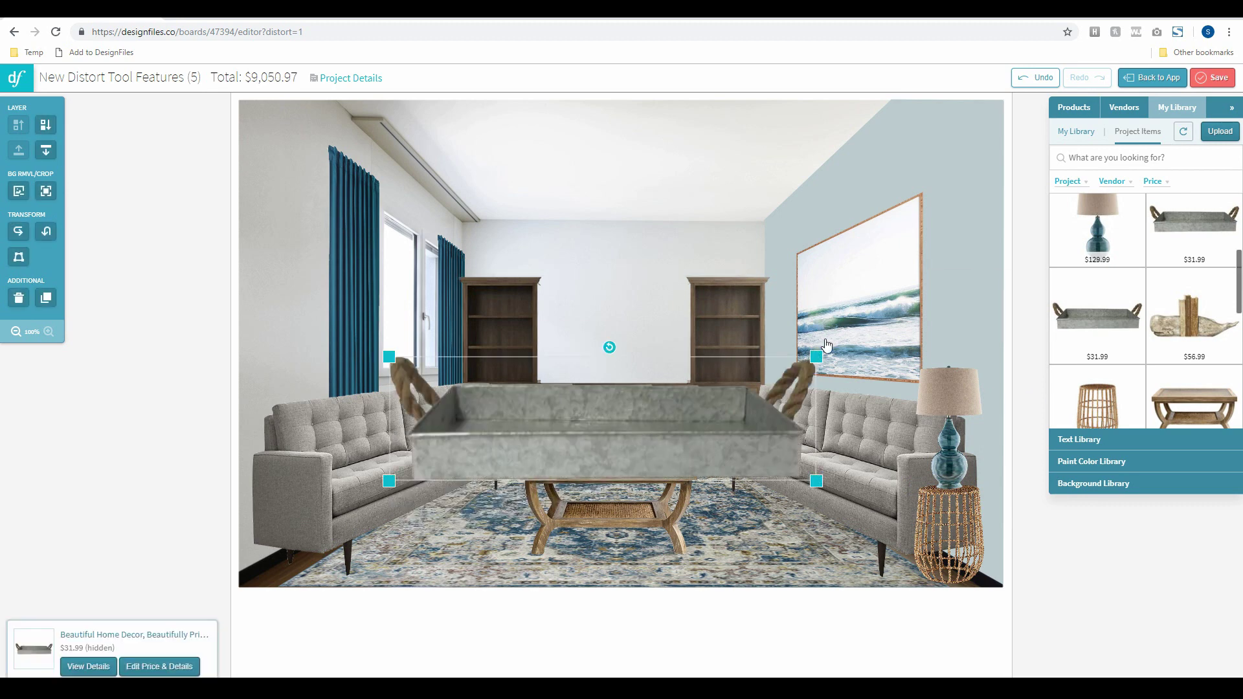
{"action": "left_click_drag", "start_coordinate": [616, 423], "coordinate": [662, 438]}
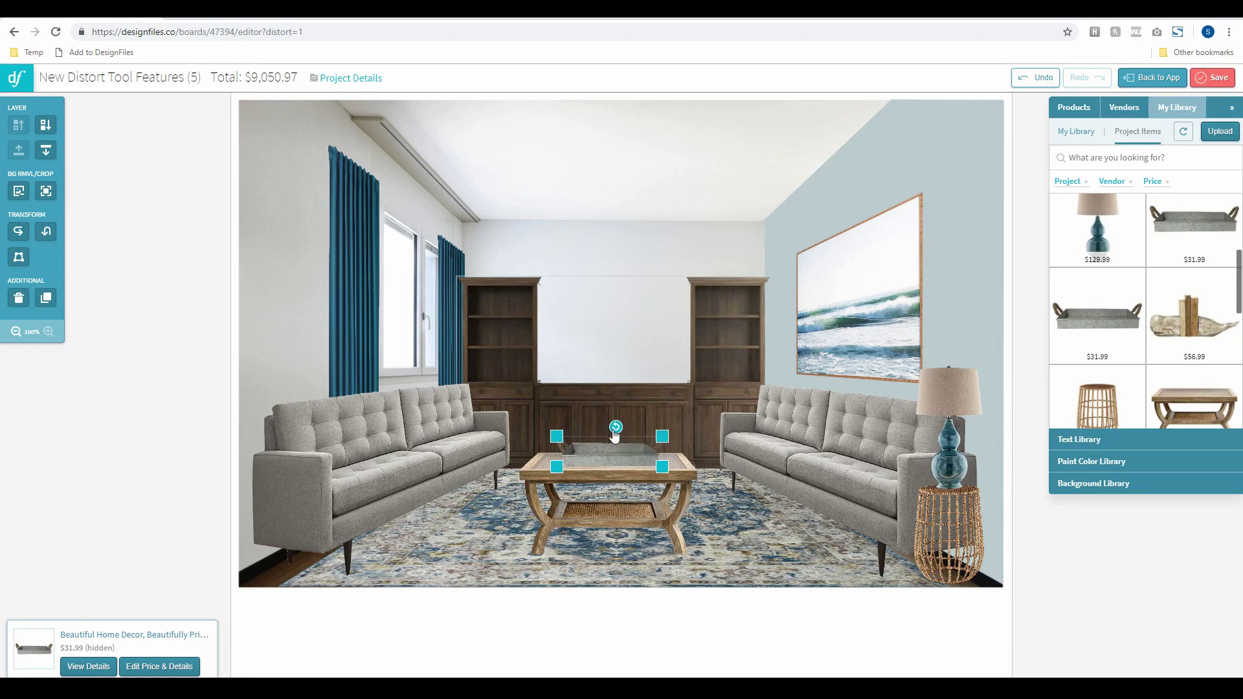
- Add the glass vase of white flowers, scale it down and position it just above the coffee table tray
{"action": "scroll", "coordinate": [1102, 346], "scroll_direction": "up", "scroll_amount": 6}
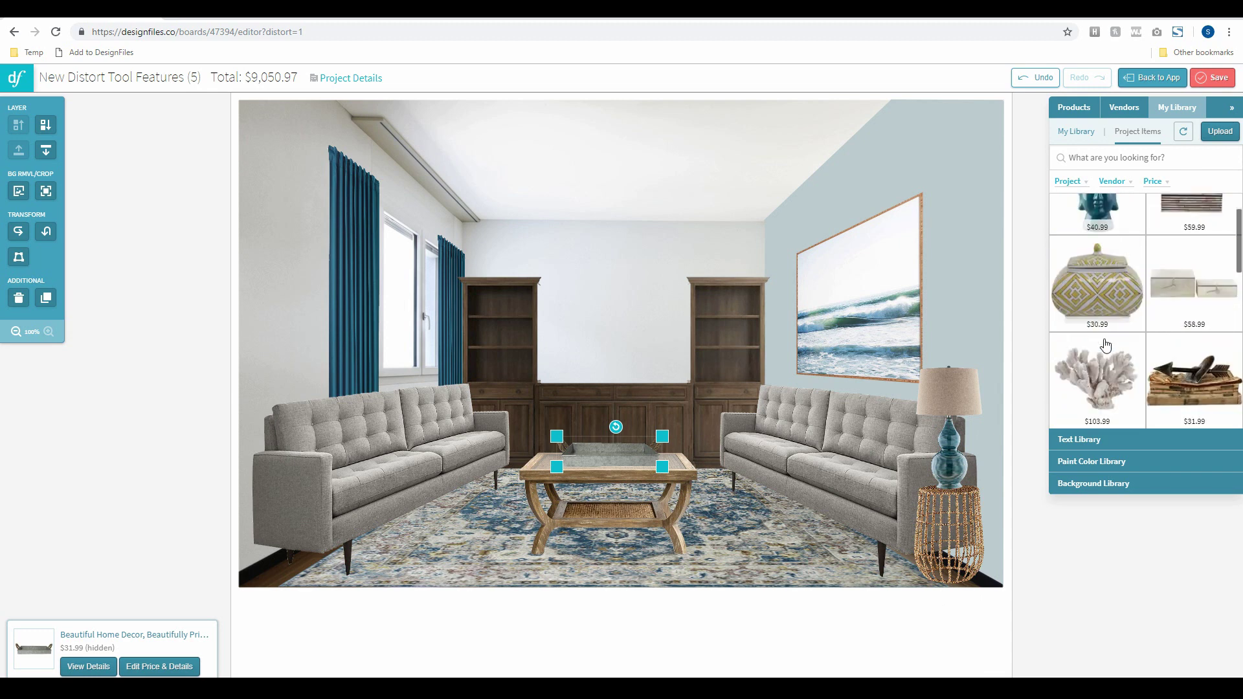
{"action": "scroll", "coordinate": [1105, 345], "scroll_direction": "down", "scroll_amount": 5}
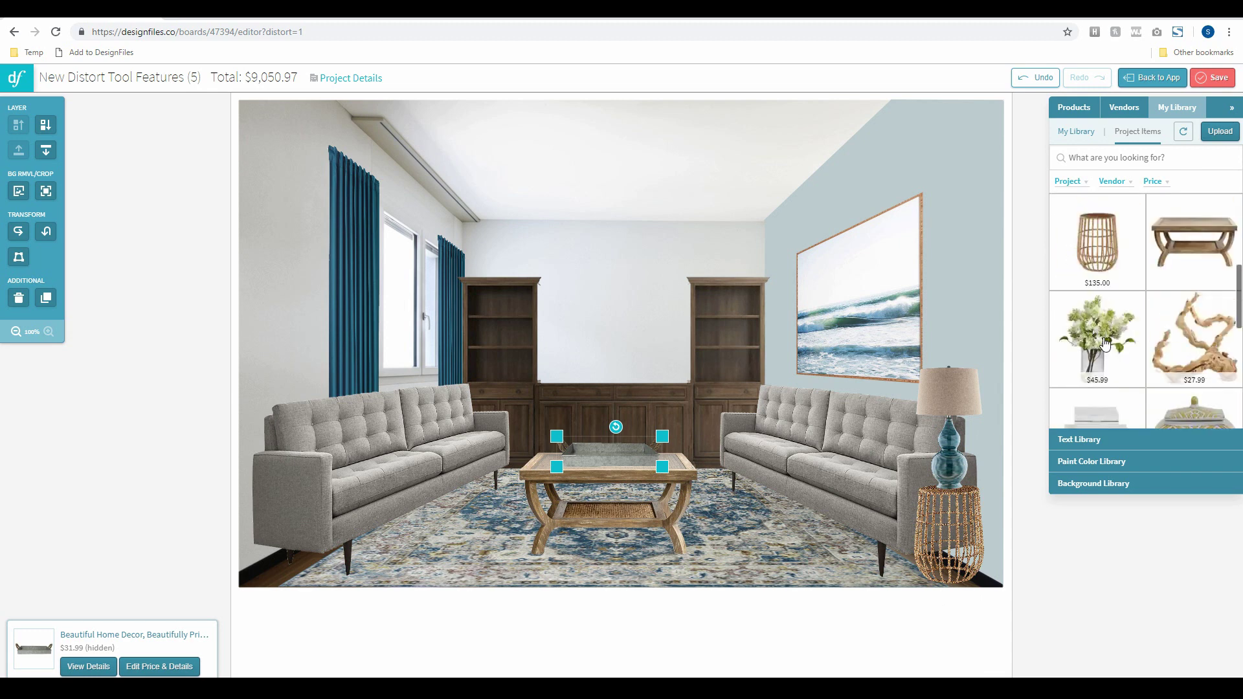
{"action": "left_click_drag", "start_coordinate": [1103, 334], "coordinate": [582, 386]}
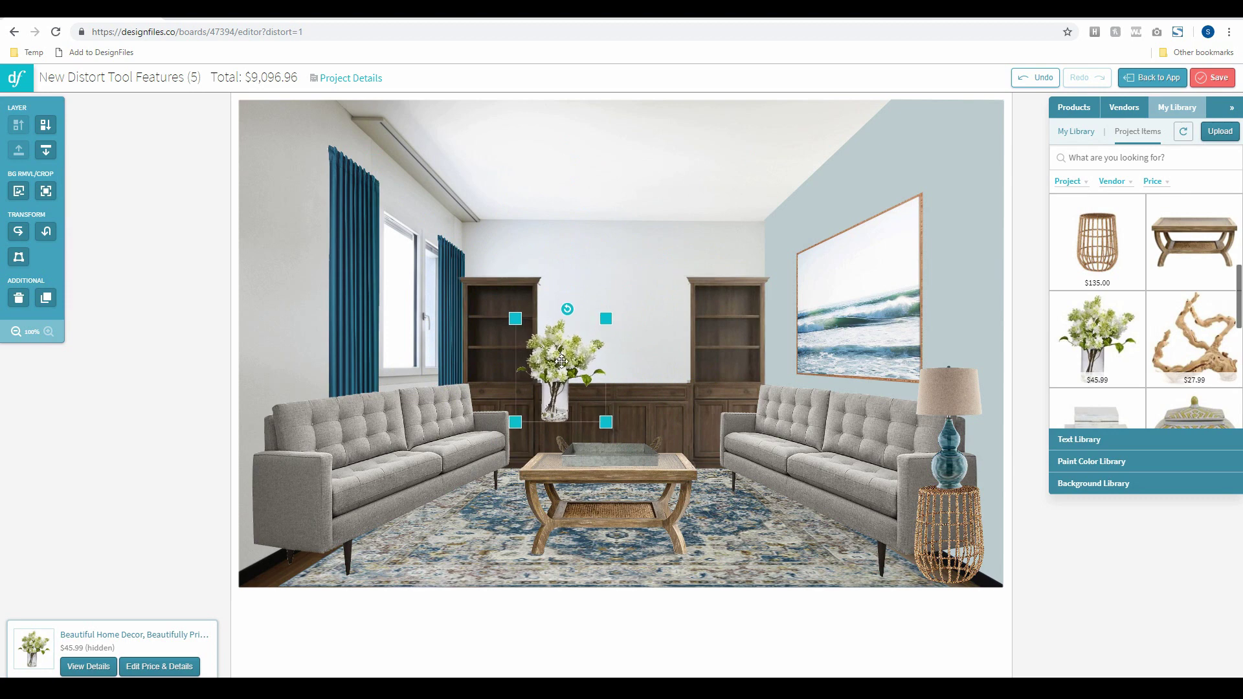
{"action": "left_click_drag", "start_coordinate": [560, 358], "coordinate": [599, 371]}
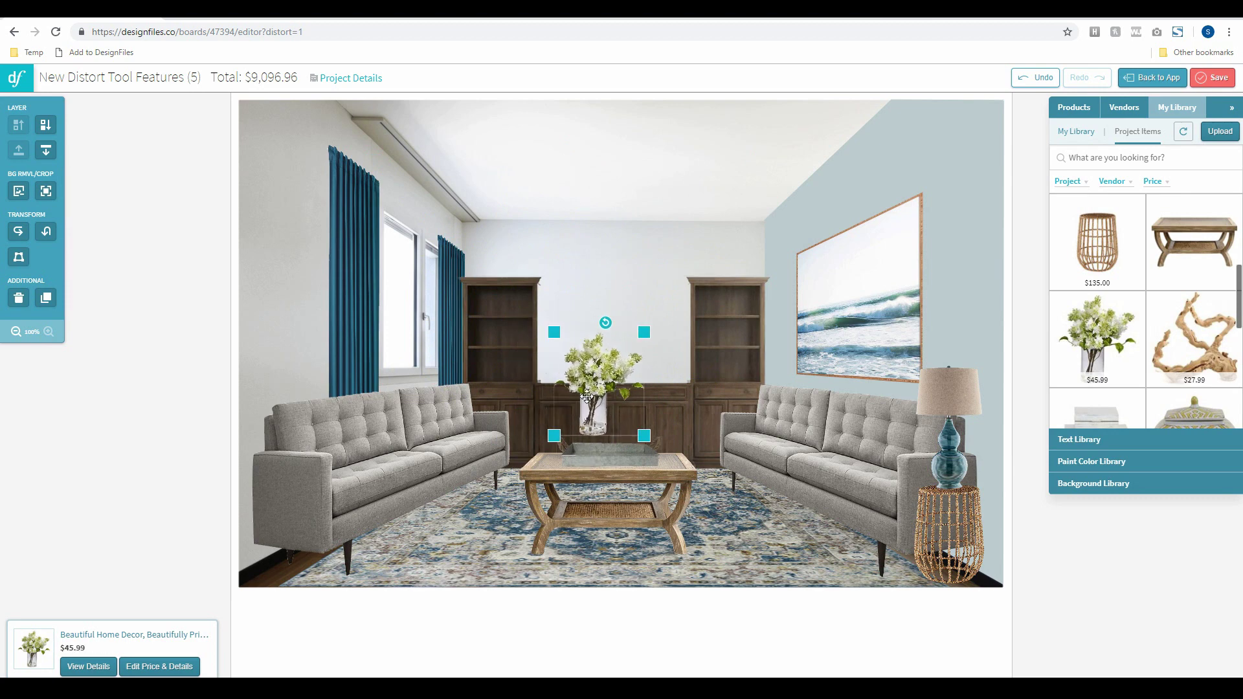
{"action": "left_click_drag", "start_coordinate": [645, 333], "coordinate": [651, 334]}
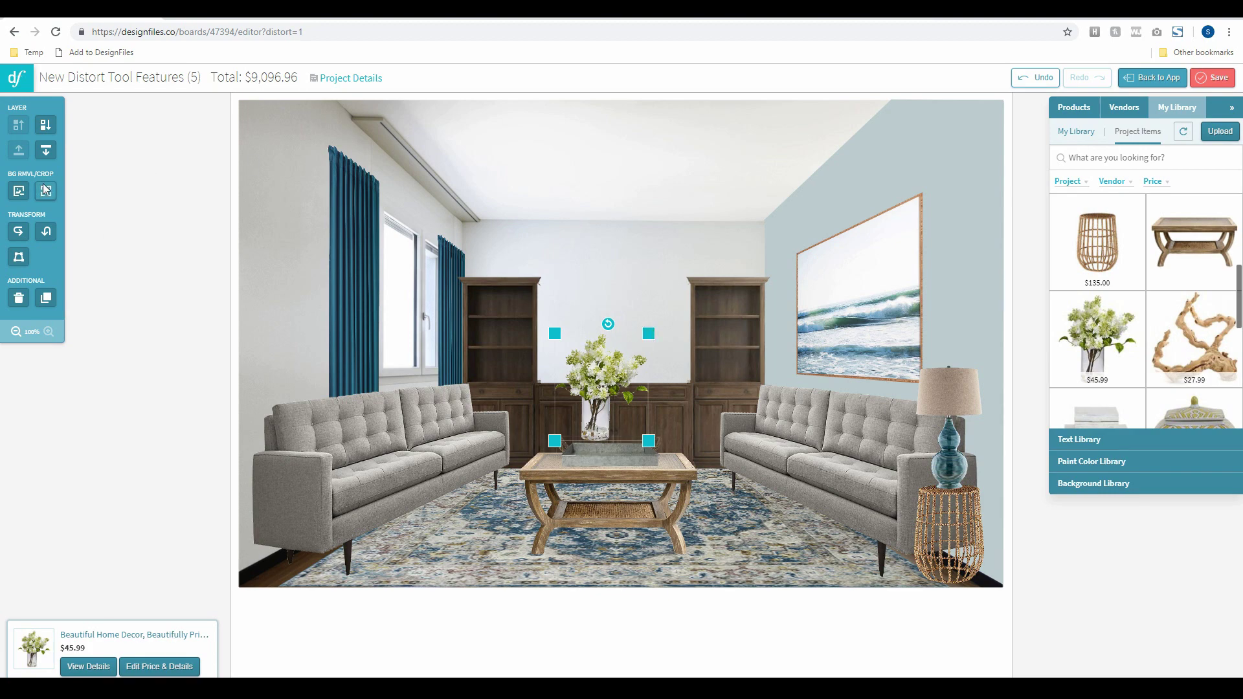
- Set the flower vase's background removal color range to 13 and save it
{"action": "left_click", "coordinate": [18, 190]}
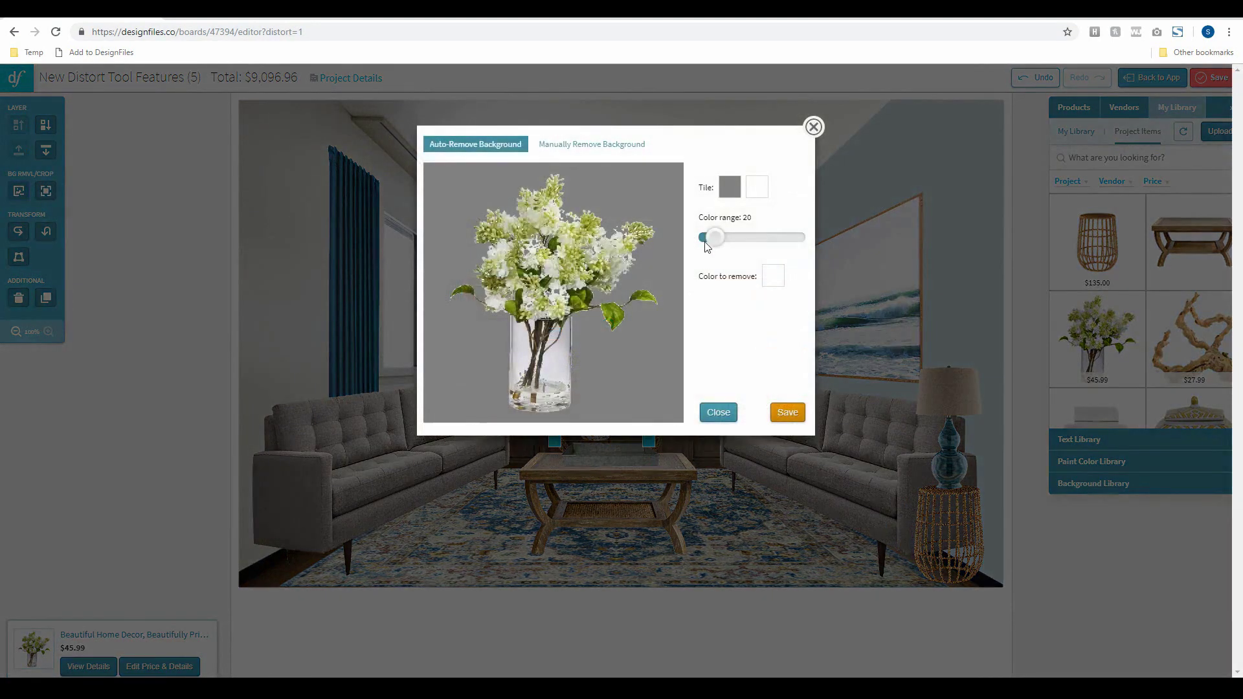
{"action": "left_click_drag", "start_coordinate": [713, 238], "coordinate": [711, 239]}
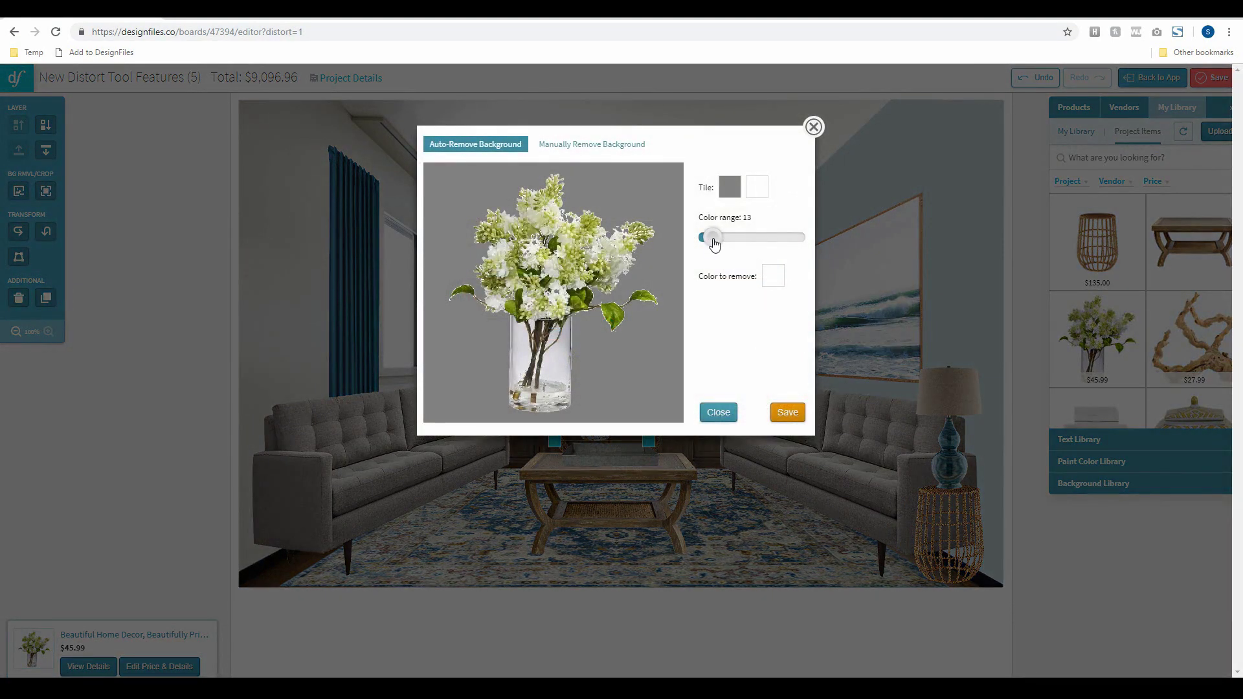
{"action": "left_click", "coordinate": [786, 415]}
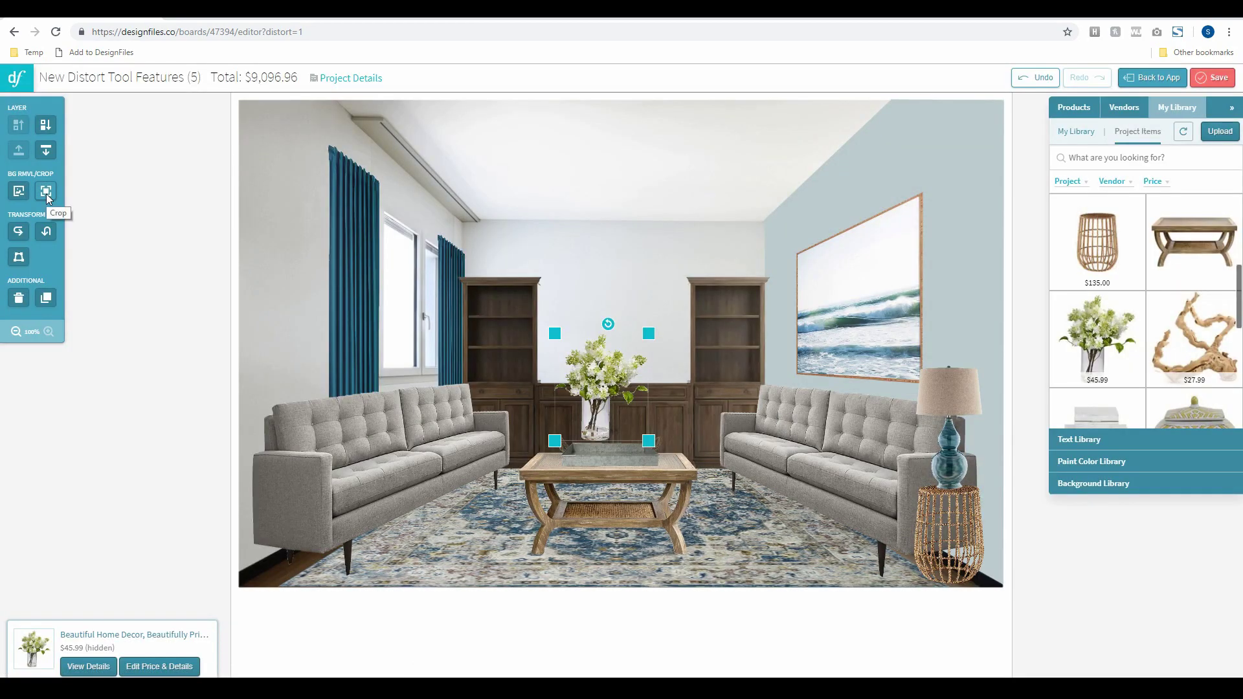
- Crop off the bottom of the glass vase and move the flowers so they stand inside the tray
{"action": "left_click", "coordinate": [46, 192]}
{"action": "left_click_drag", "start_coordinate": [720, 380], "coordinate": [721, 348]}
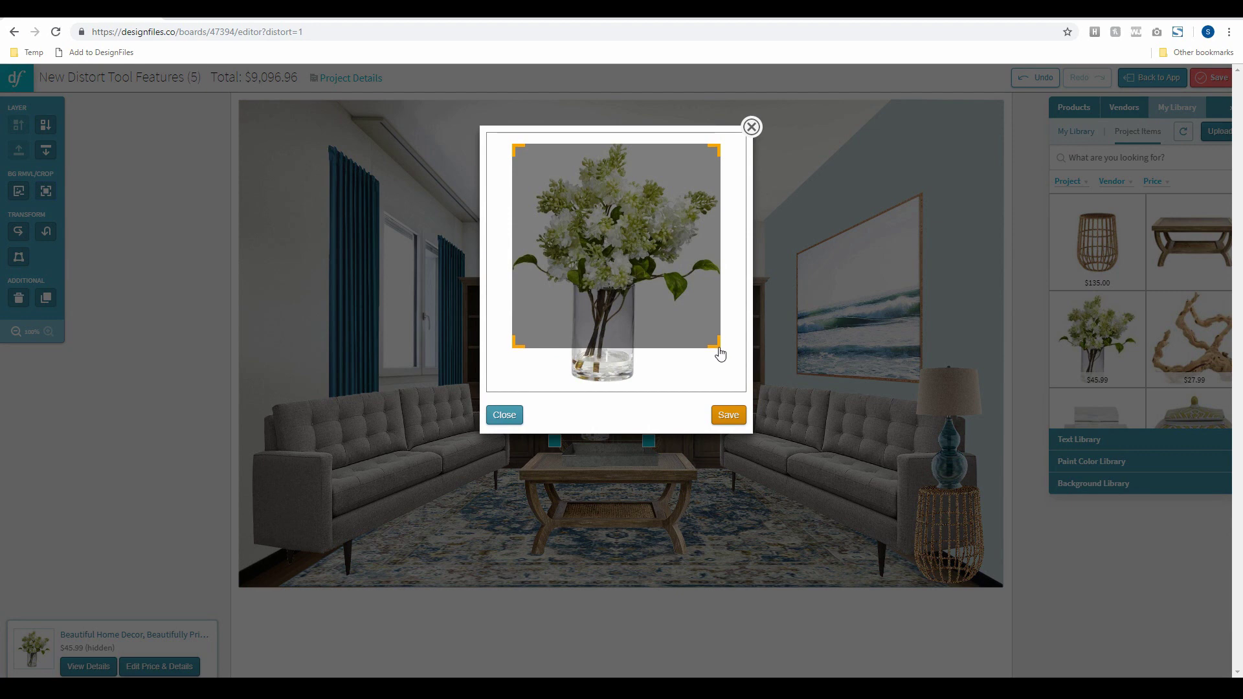
{"action": "left_click", "coordinate": [728, 415]}
{"action": "left_click_drag", "start_coordinate": [595, 412], "coordinate": [596, 408]}
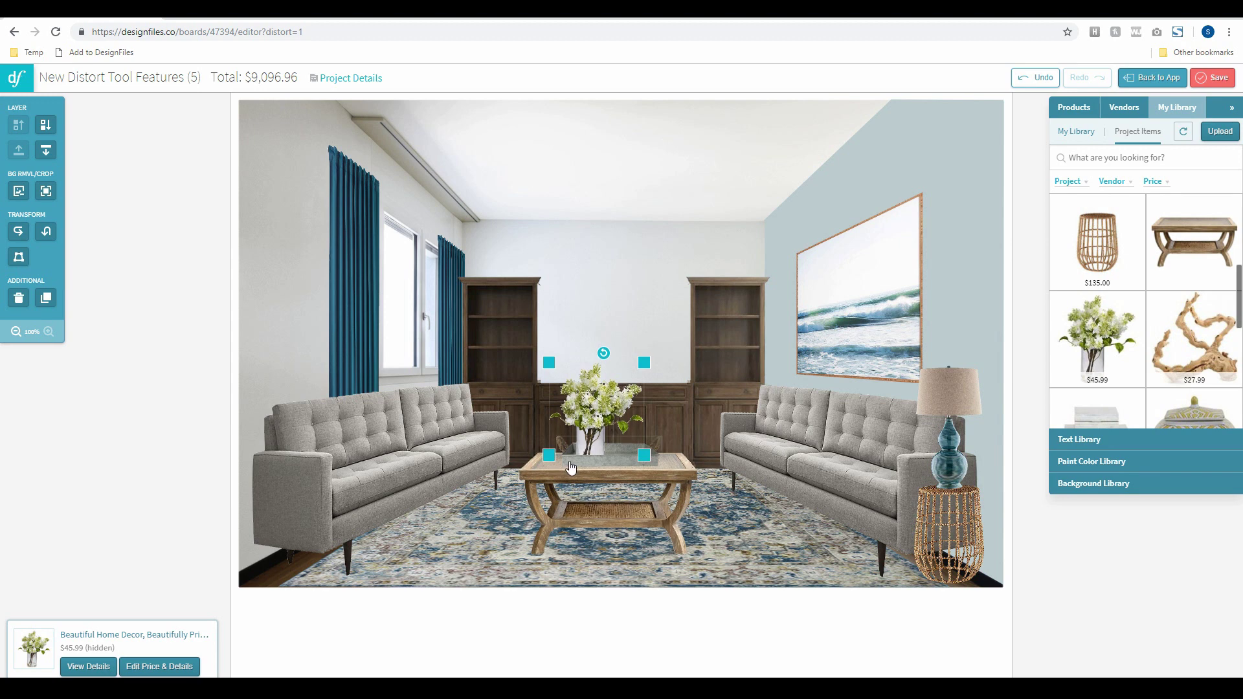
- Add the weathered zinc decorative spheres from the project items to the board
{"action": "scroll", "coordinate": [1101, 375], "scroll_direction": "down", "scroll_amount": 5}
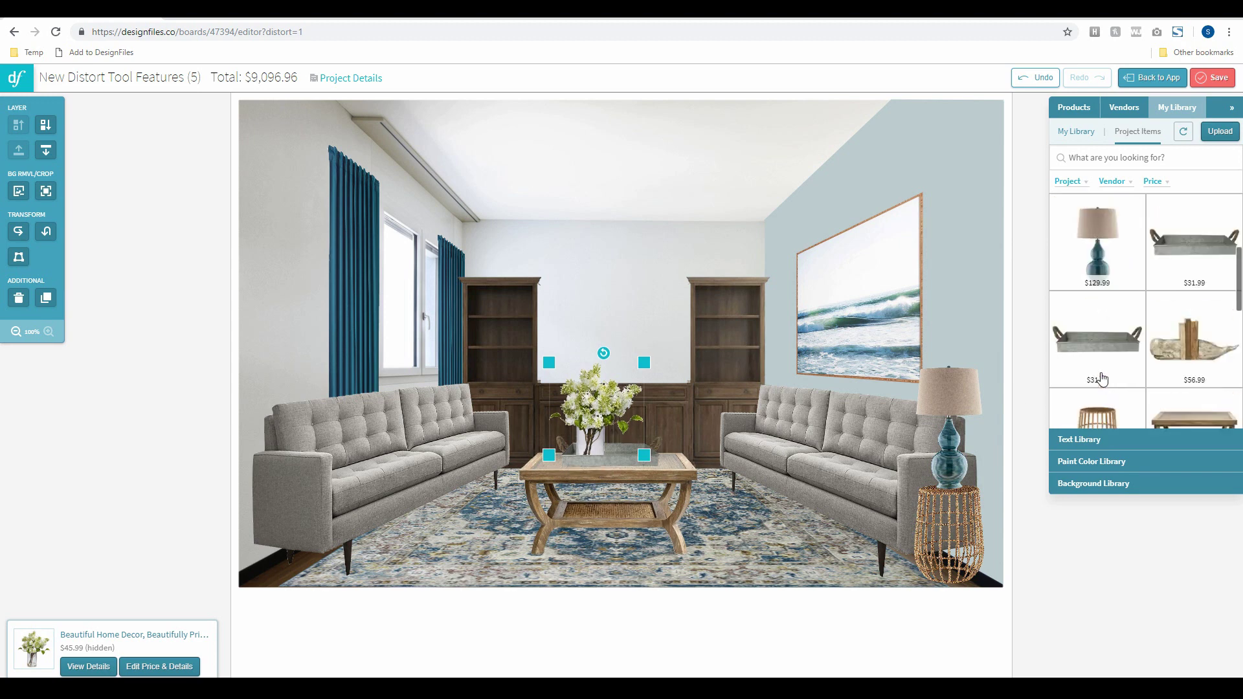
{"action": "left_click_drag", "start_coordinate": [1078, 213], "coordinate": [735, 338]}
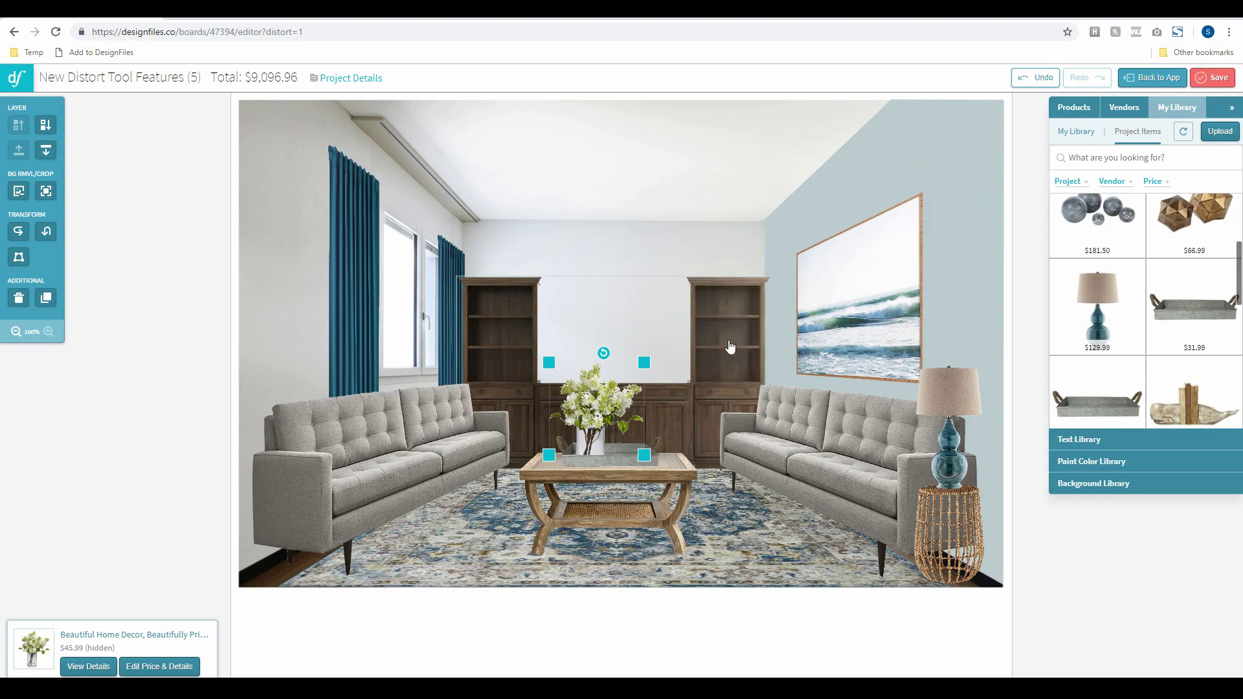
{"action": "left_click_drag", "start_coordinate": [685, 306], "coordinate": [685, 313]}
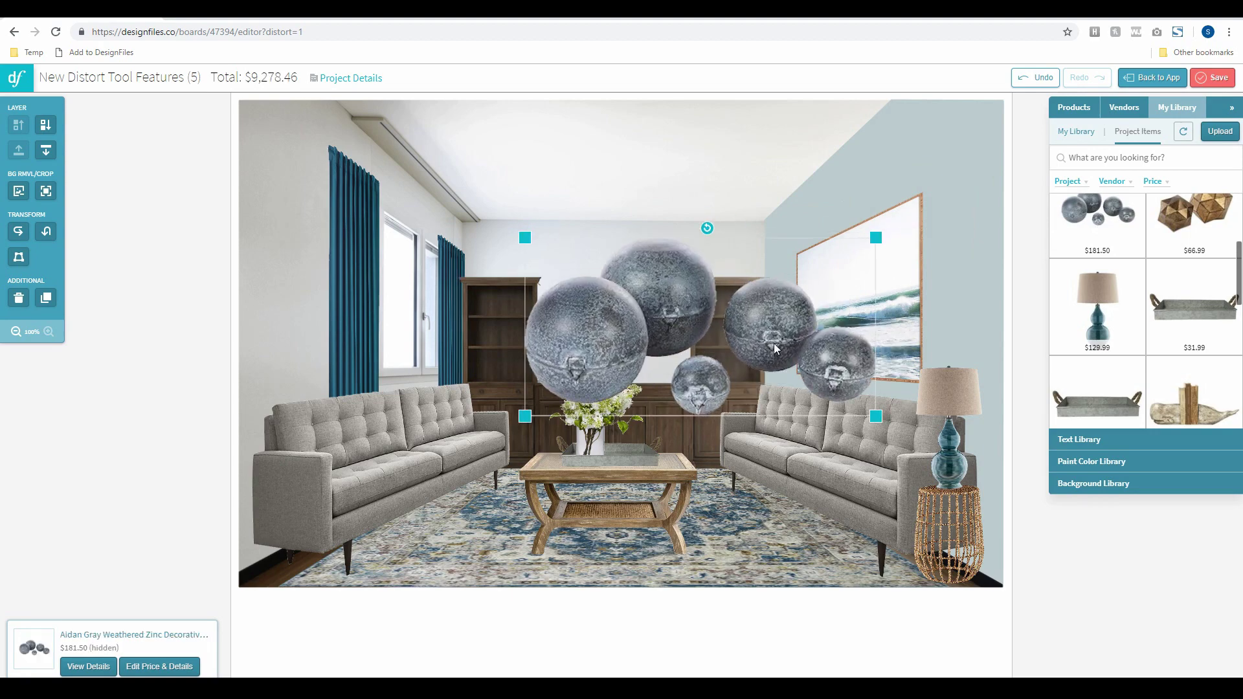
- Crop the zinc spheres to the upper part of the two largest and place them, scaled down, in the tray beside the vase
{"action": "left_click", "coordinate": [50, 199]}
{"action": "left_click_drag", "start_coordinate": [716, 206], "coordinate": [629, 204]}
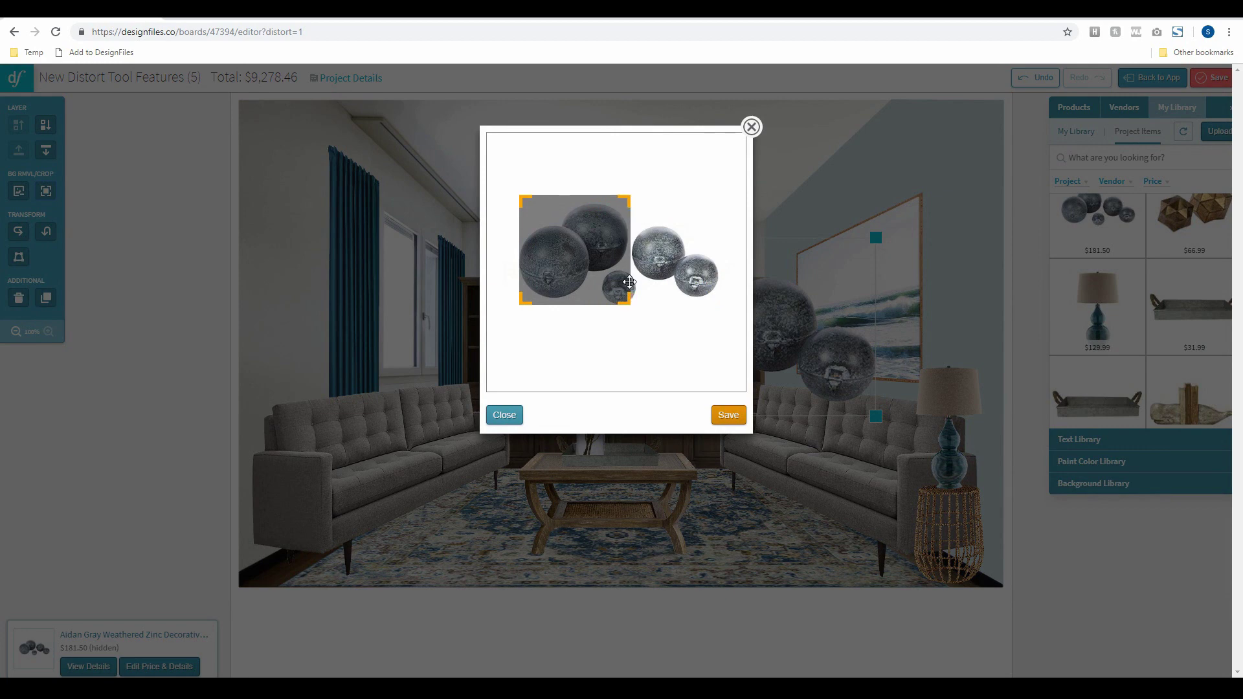
{"action": "left_click_drag", "start_coordinate": [630, 311], "coordinate": [629, 266]}
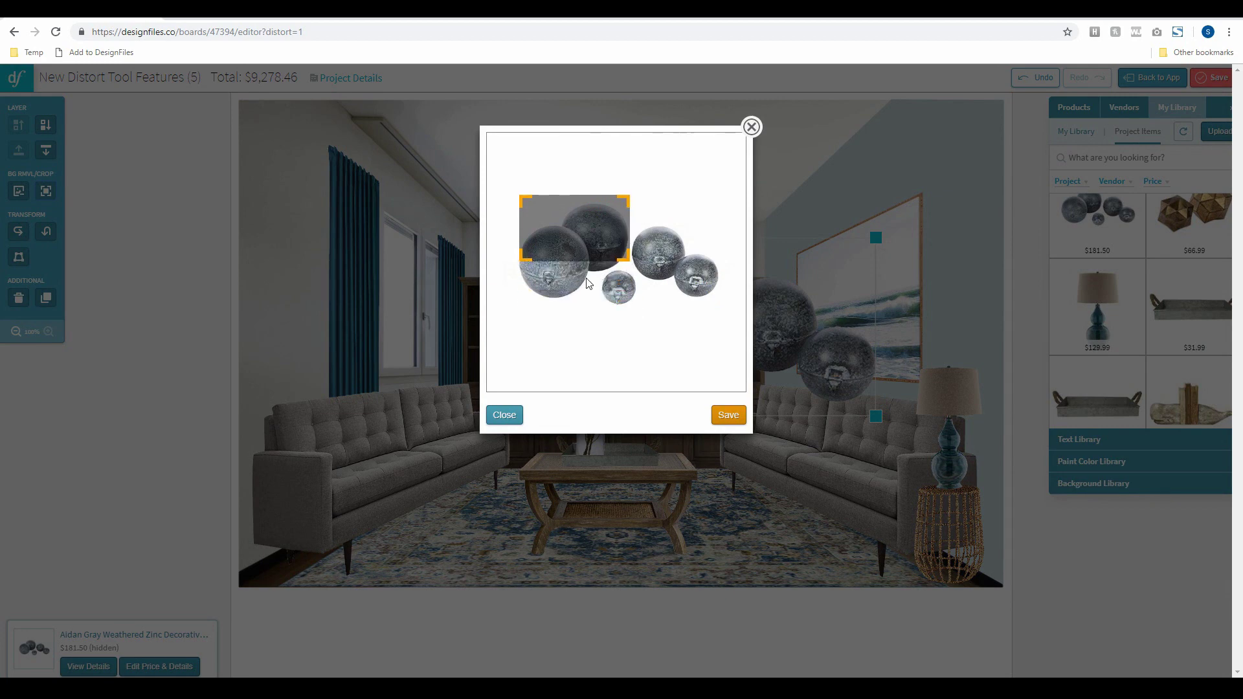
{"action": "left_click", "coordinate": [728, 415]}
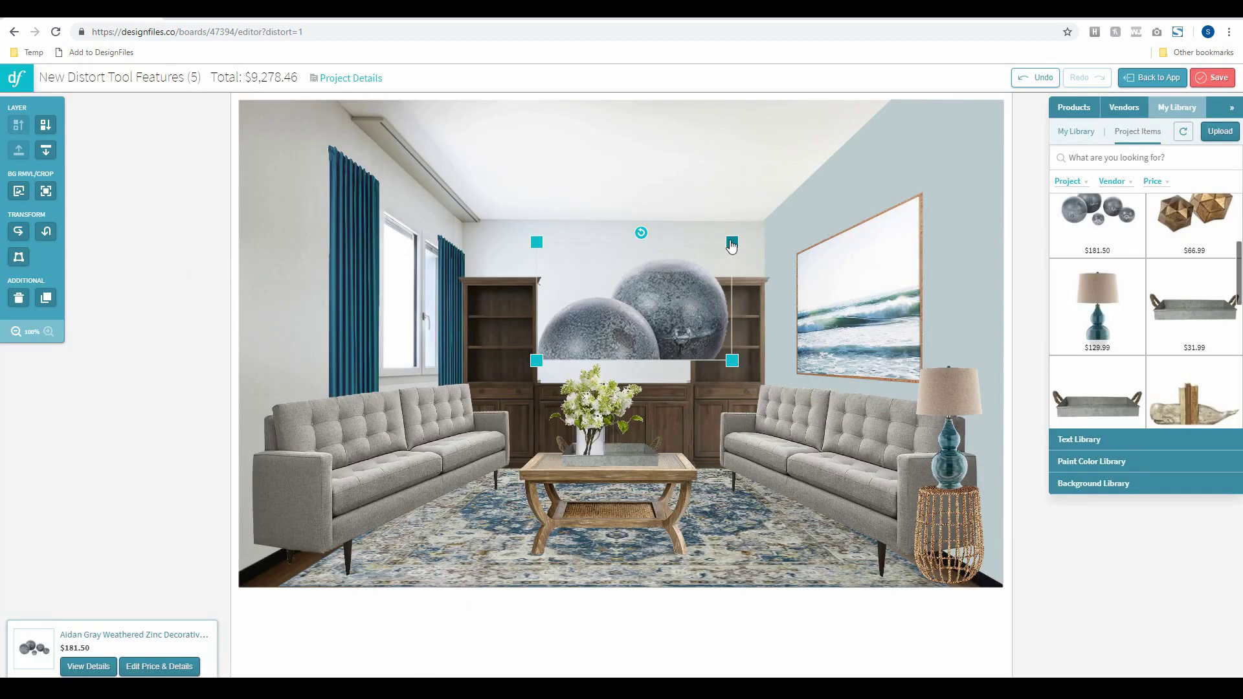
{"action": "left_click_drag", "start_coordinate": [638, 301], "coordinate": [619, 445]}
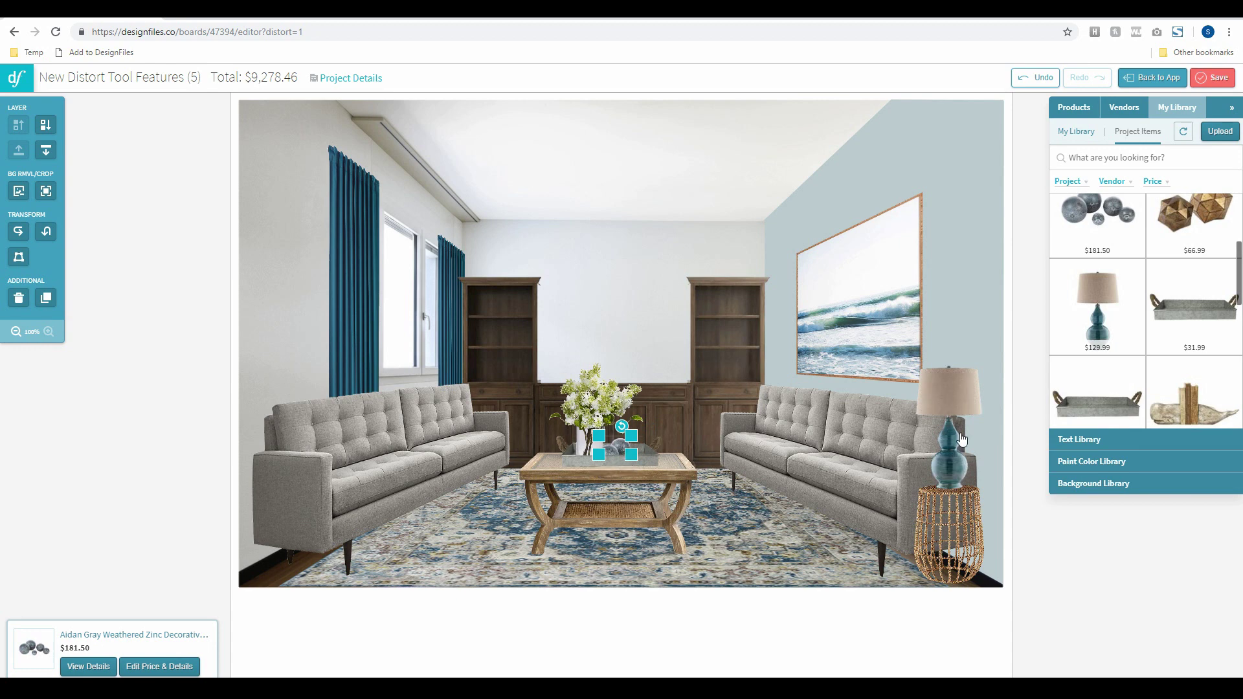
{"action": "left_click", "coordinate": [1020, 389]}
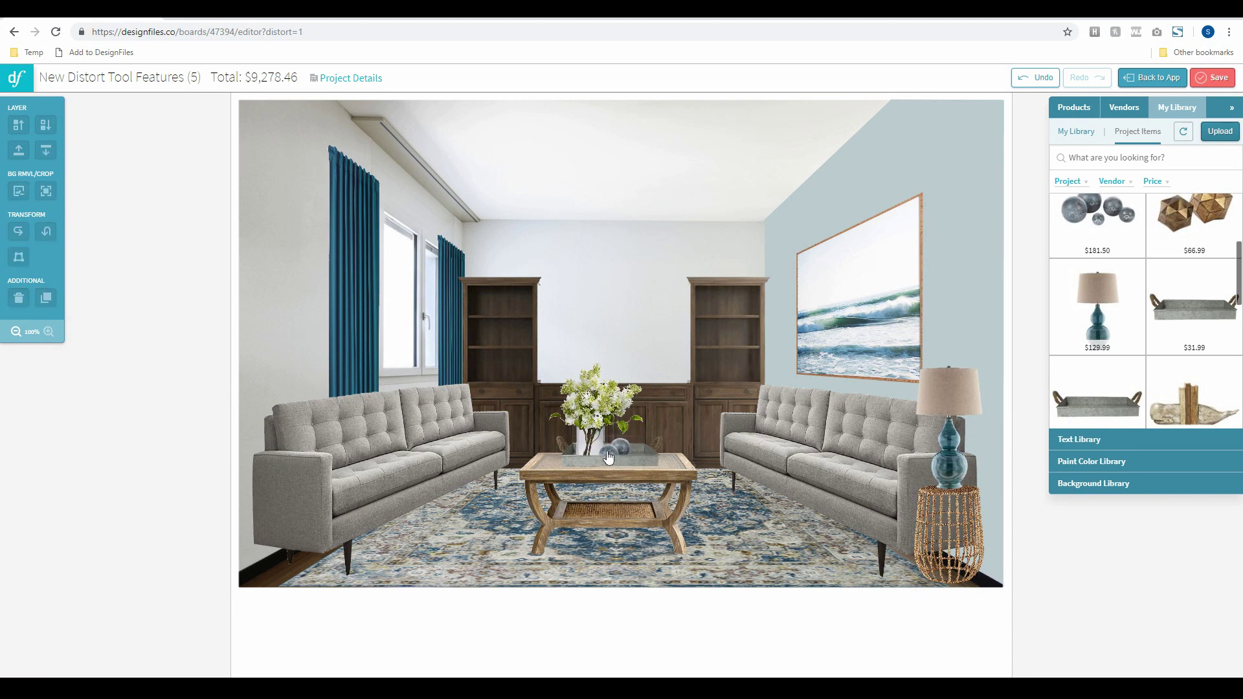
- Add the gold geometric decorative balls and manually remove the background by outlining only the smaller front ball
{"action": "left_click_drag", "start_coordinate": [1198, 240], "coordinate": [647, 277]}
{"action": "left_click_drag", "start_coordinate": [743, 249], "coordinate": [743, 329]}
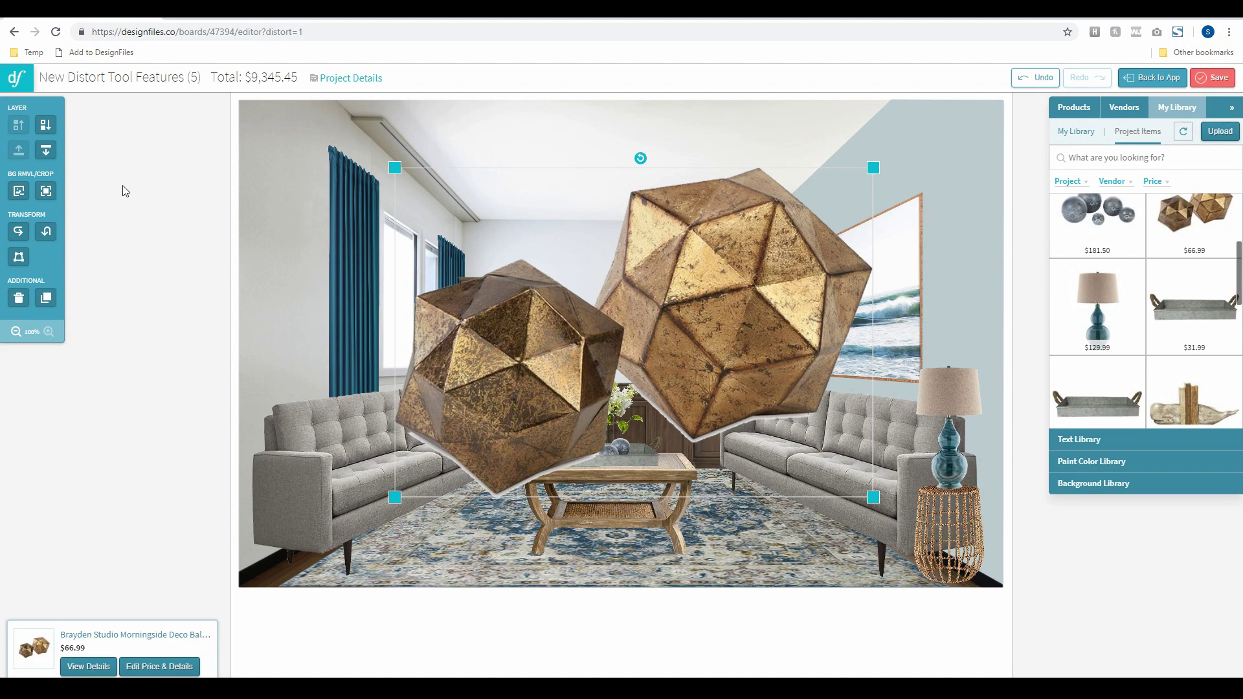
{"action": "left_click", "coordinate": [19, 193]}
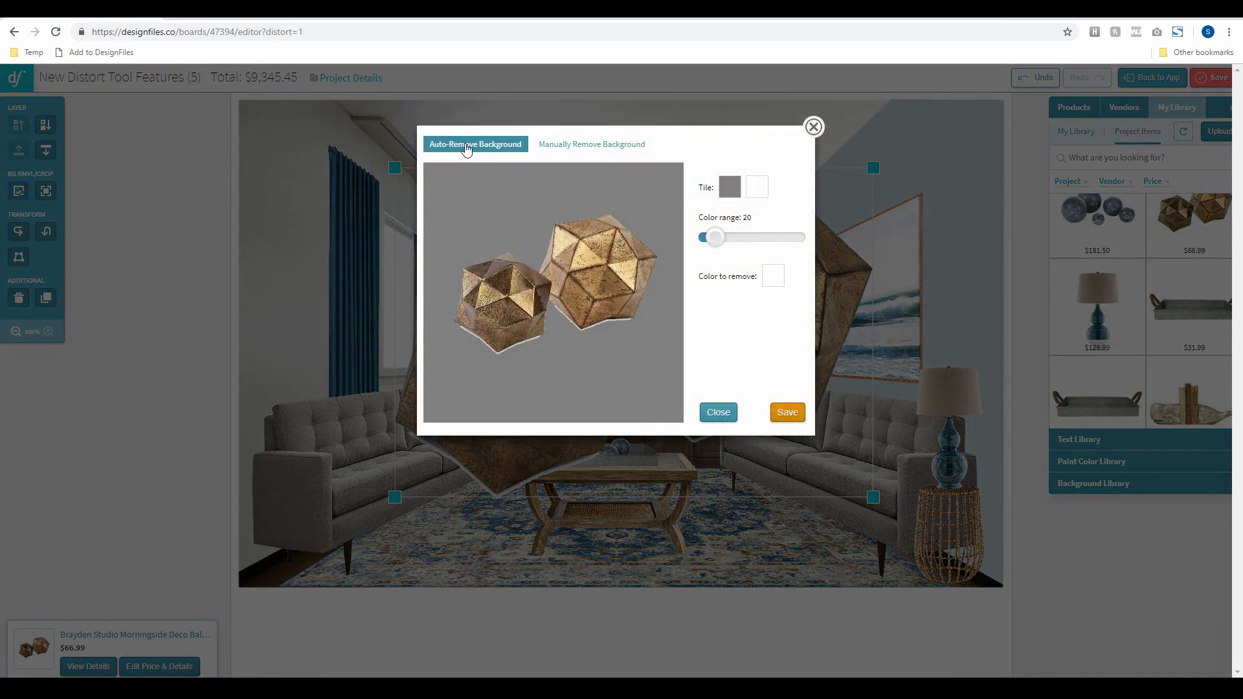
{"action": "left_click", "coordinate": [578, 145]}
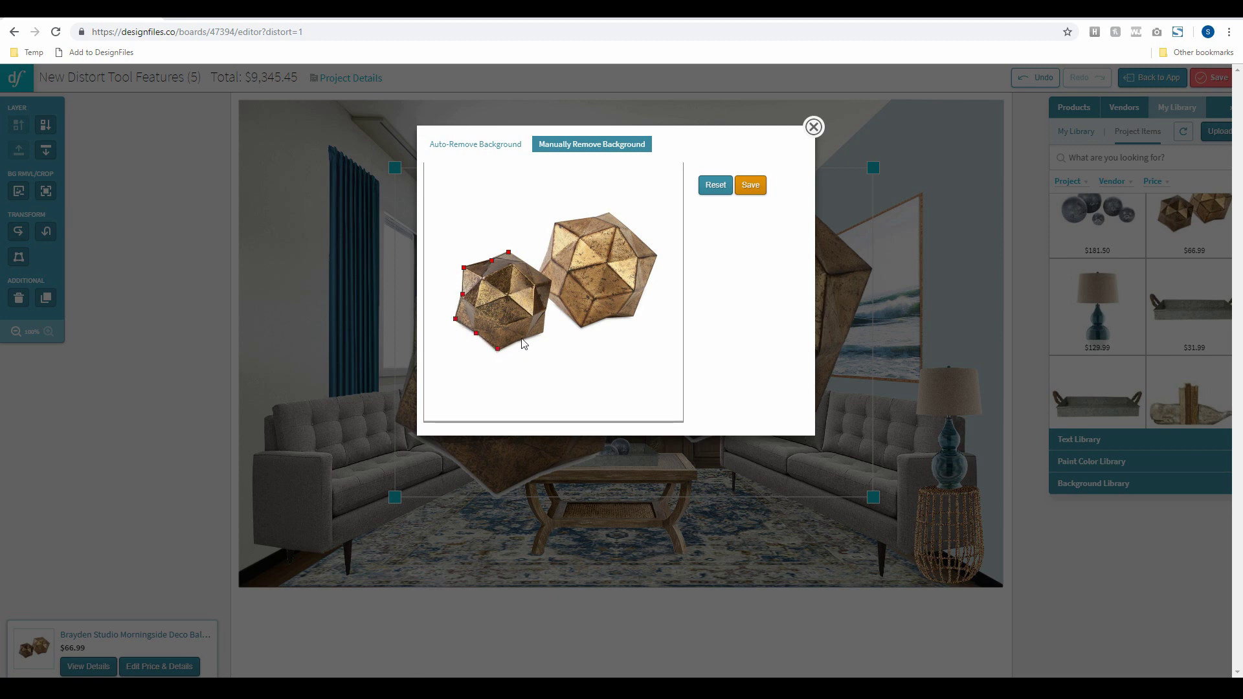
{"action": "left_click", "coordinate": [550, 280]}
{"action": "left_click", "coordinate": [509, 253]}
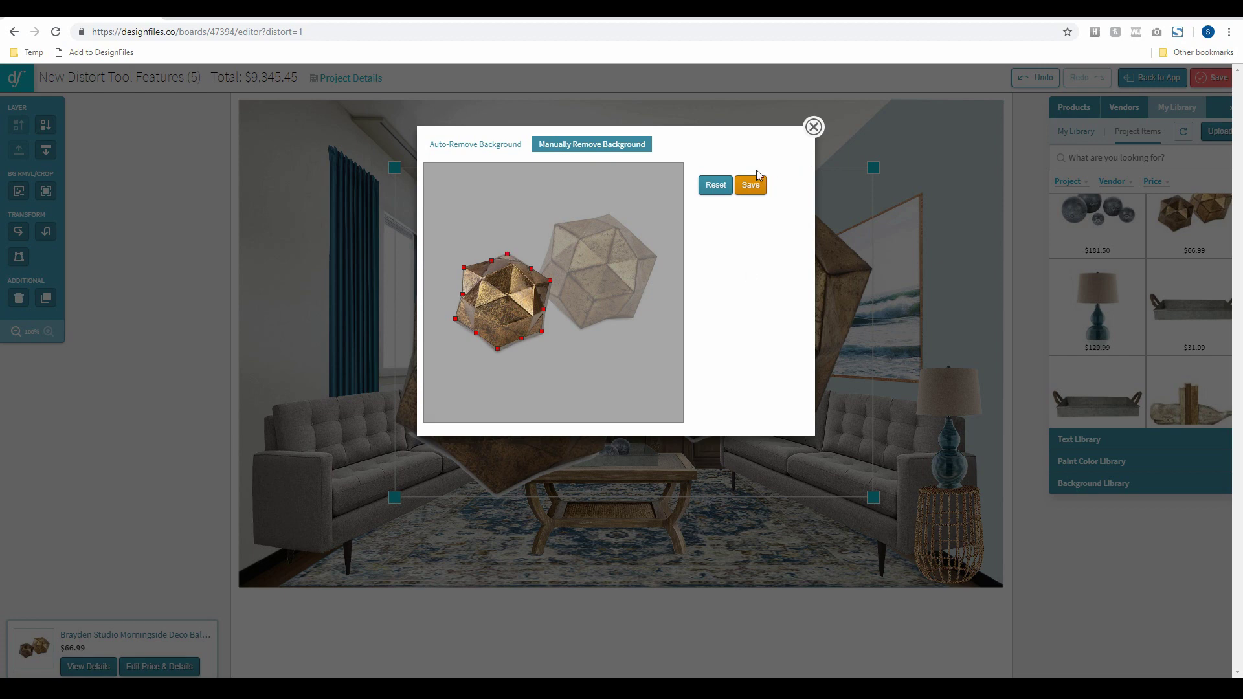
{"action": "left_click", "coordinate": [749, 186]}
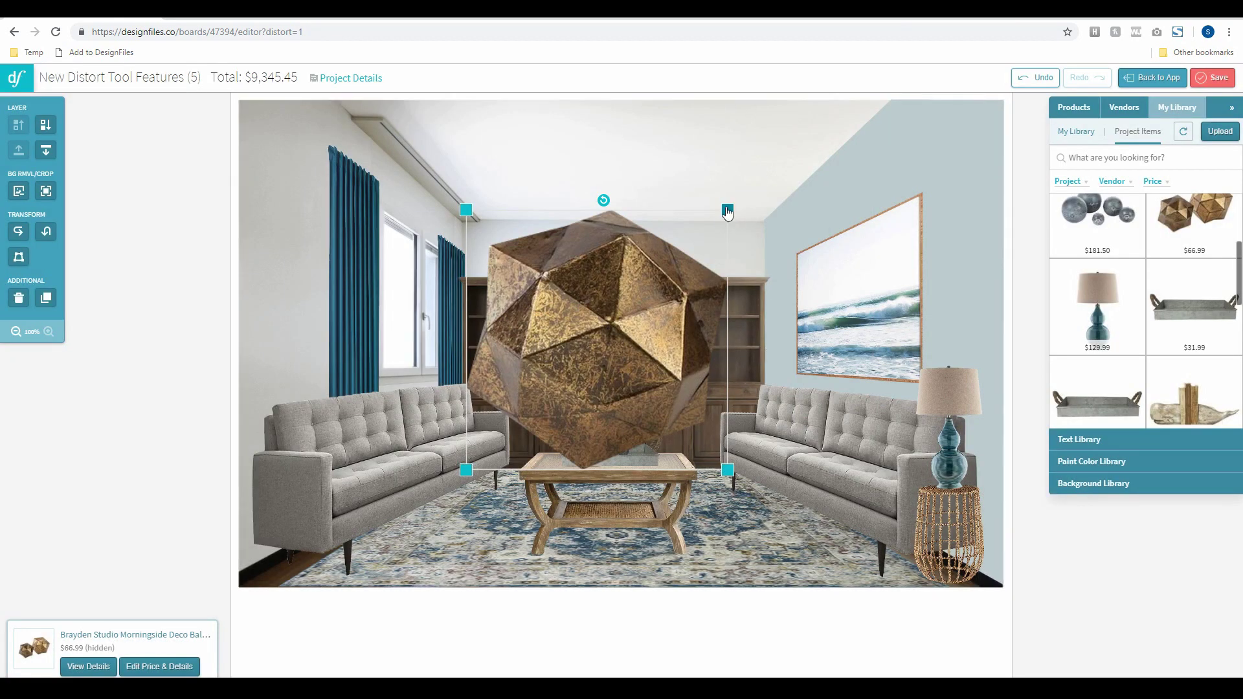
- Crop off the lower part of the gold ball and place it, scaled down, in the tray beside the zinc spheres
{"action": "left_click_drag", "start_coordinate": [605, 345], "coordinate": [679, 448]}
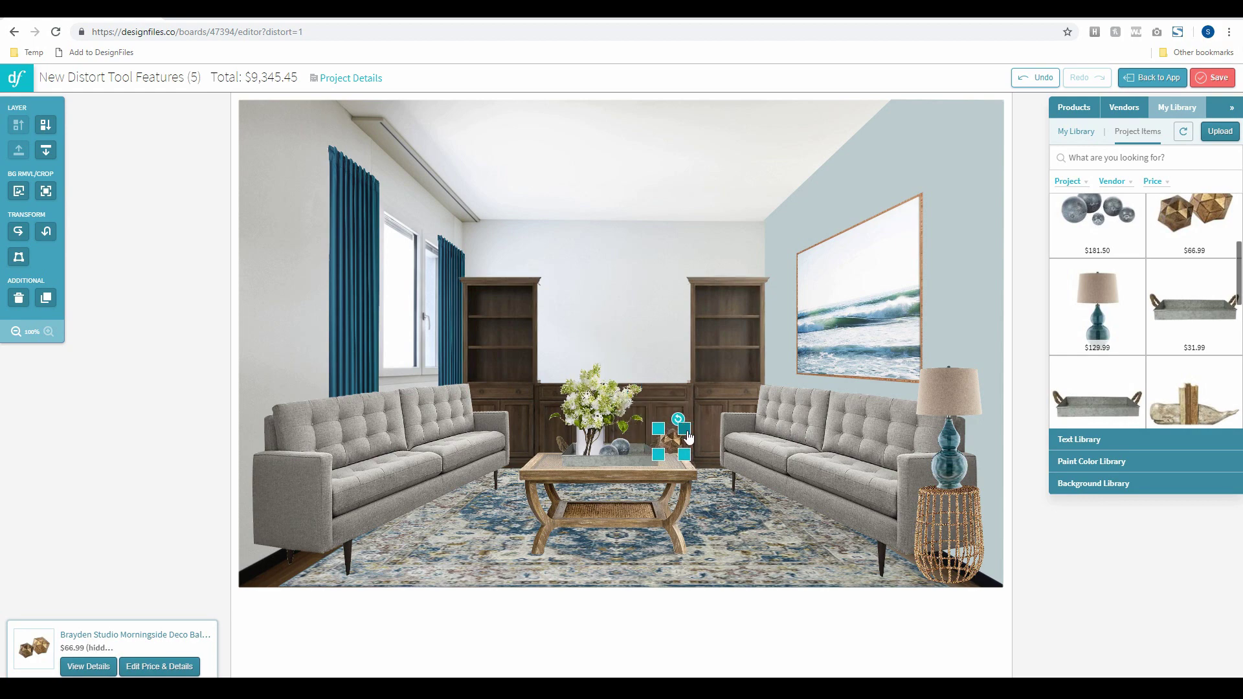
{"action": "left_click", "coordinate": [27, 190]}
{"action": "left_click_drag", "start_coordinate": [613, 324], "coordinate": [616, 287]}
{"action": "left_click_drag", "start_coordinate": [614, 228], "coordinate": [613, 223]}
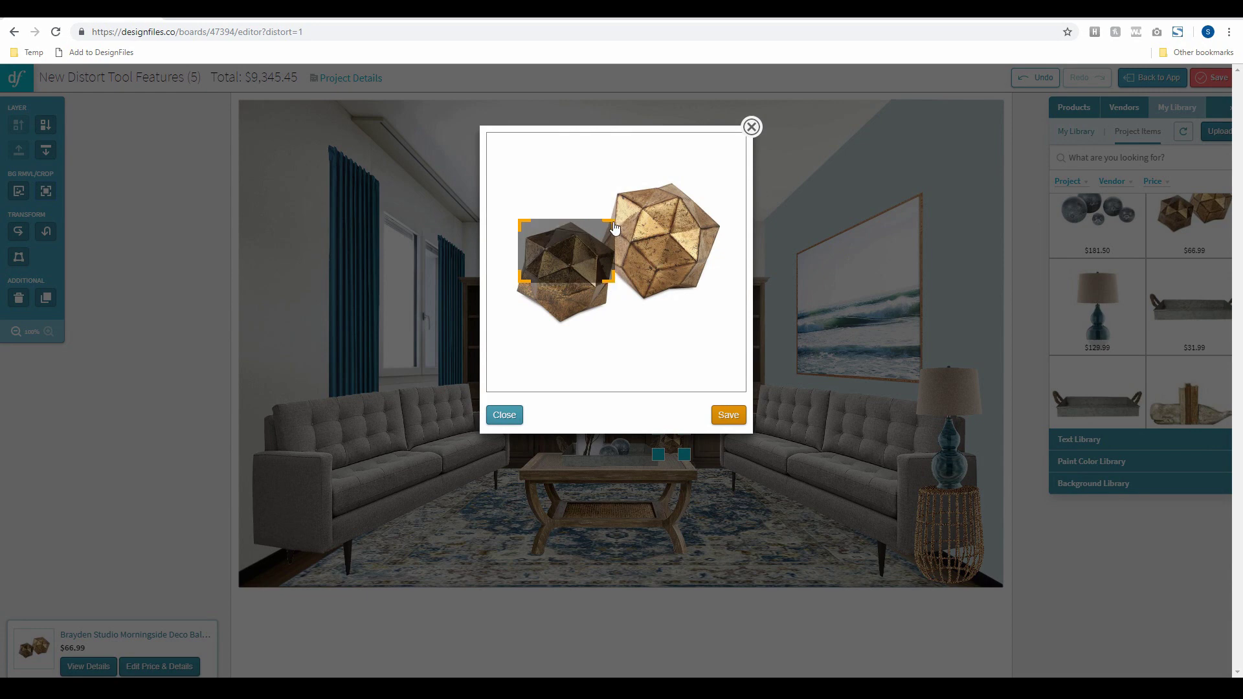
{"action": "left_click", "coordinate": [725, 417]}
{"action": "left_click_drag", "start_coordinate": [675, 415], "coordinate": [633, 446]}
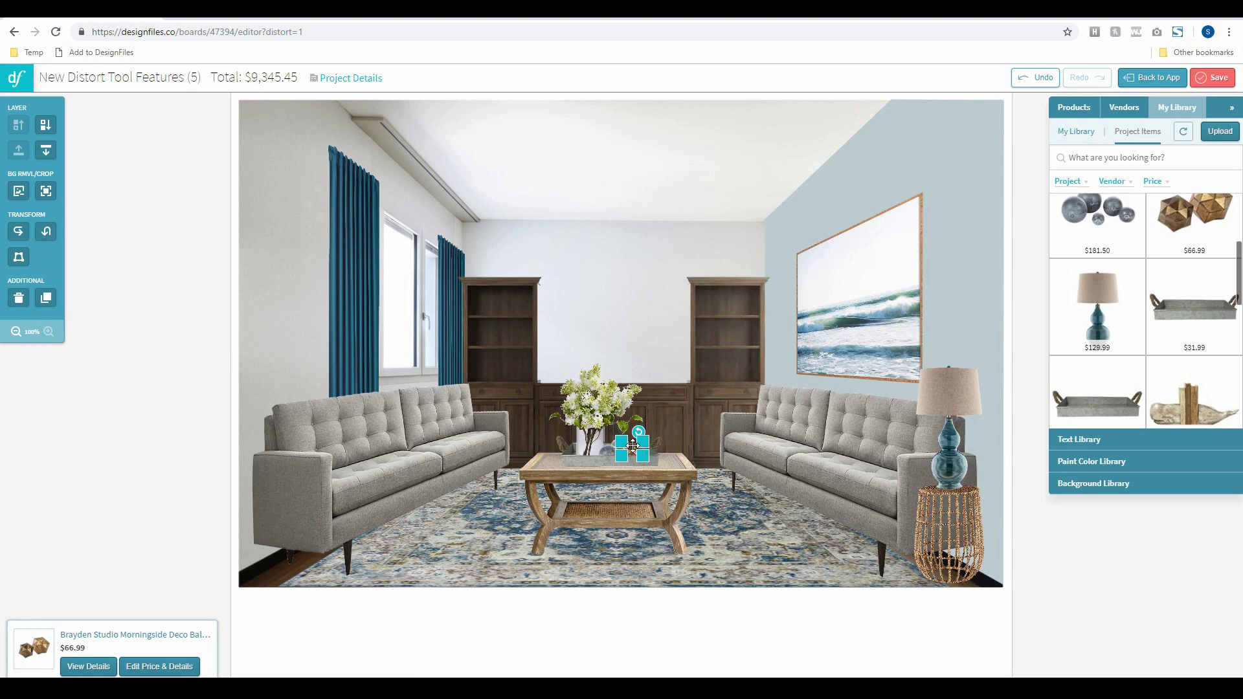
{"action": "left_click", "coordinate": [1027, 513]}
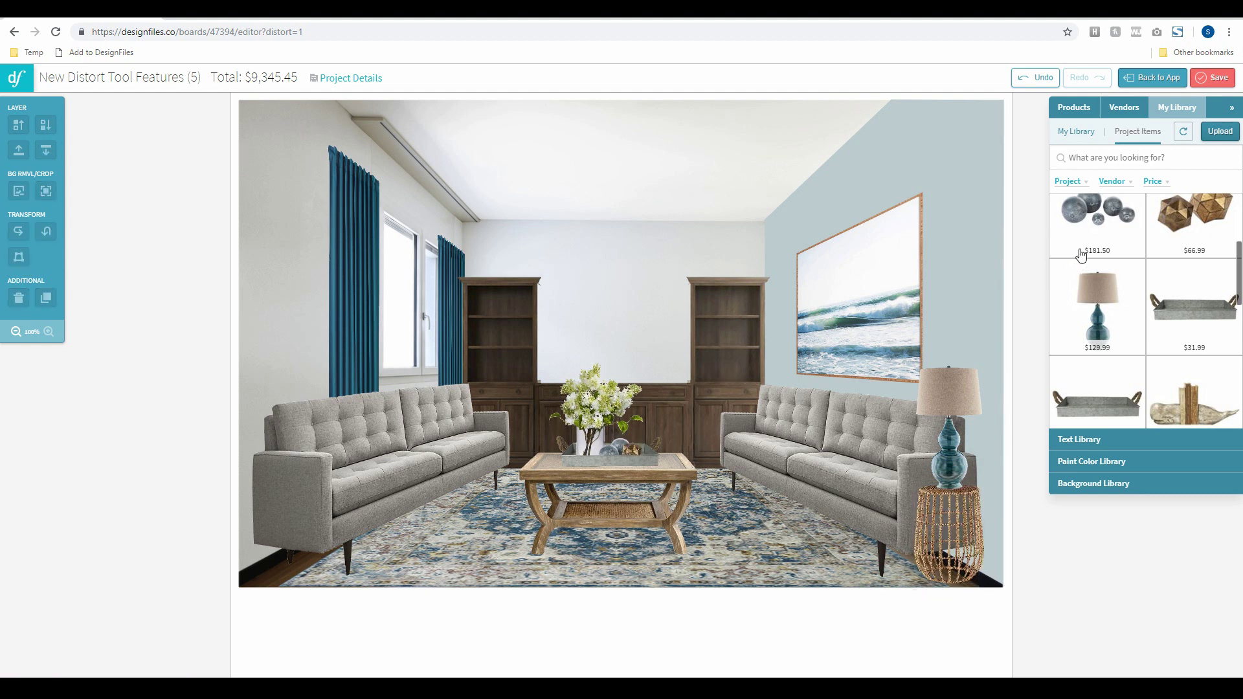
{"action": "scroll", "coordinate": [1075, 328], "scroll_direction": "up", "scroll_amount": 5}
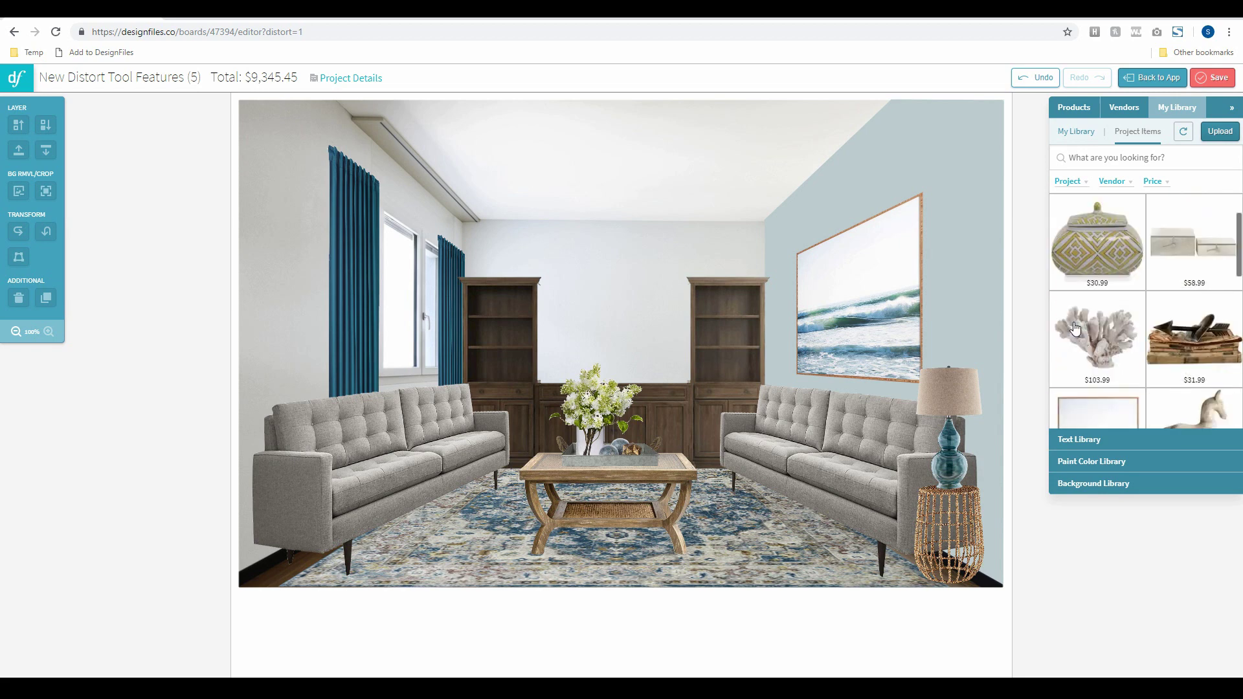
- Add the Canyon Creek throw pillow from the project items and place it, scaled down, at the far end of the window-side sofa
{"action": "scroll", "coordinate": [1074, 328], "scroll_direction": "down", "scroll_amount": 10}
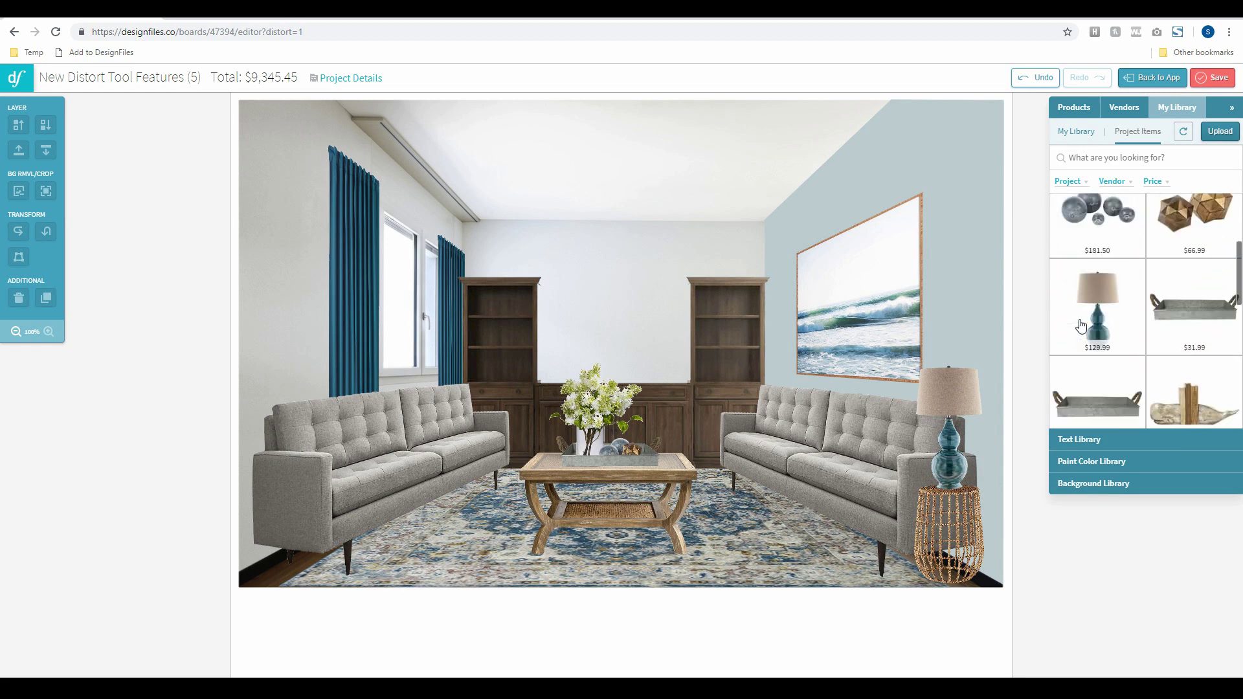
{"action": "scroll", "coordinate": [1080, 325], "scroll_direction": "down", "scroll_amount": 10}
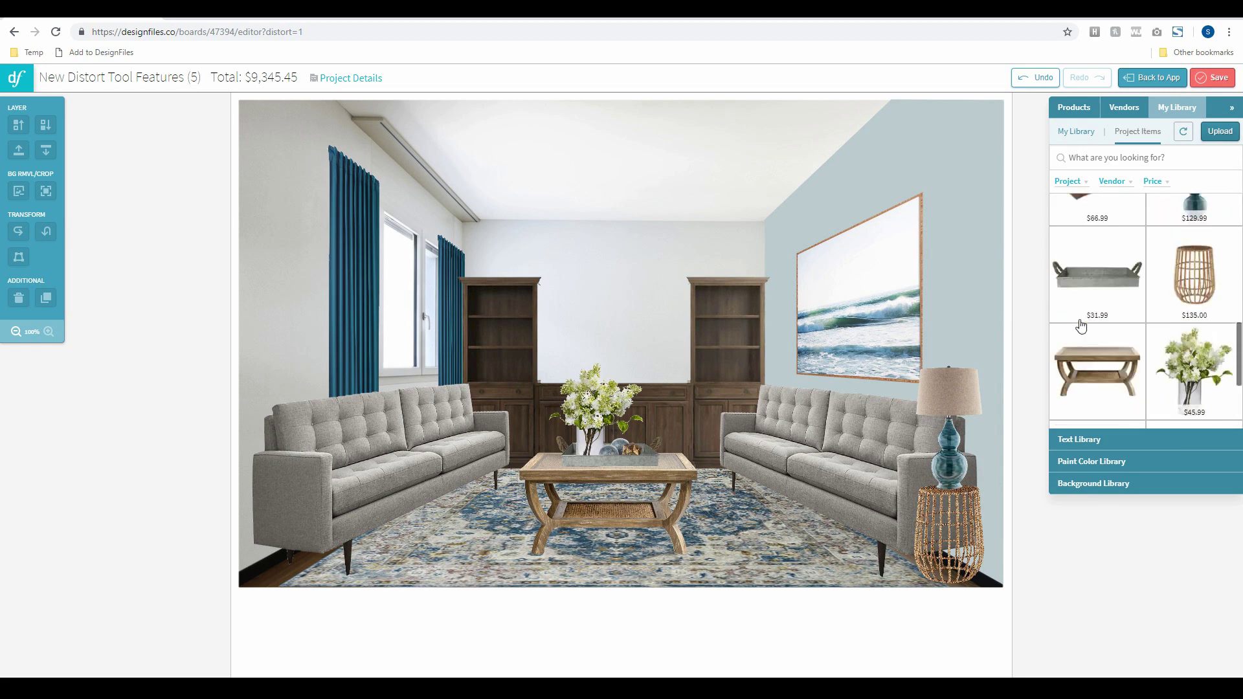
{"action": "left_click_drag", "start_coordinate": [1155, 273], "coordinate": [563, 394]}
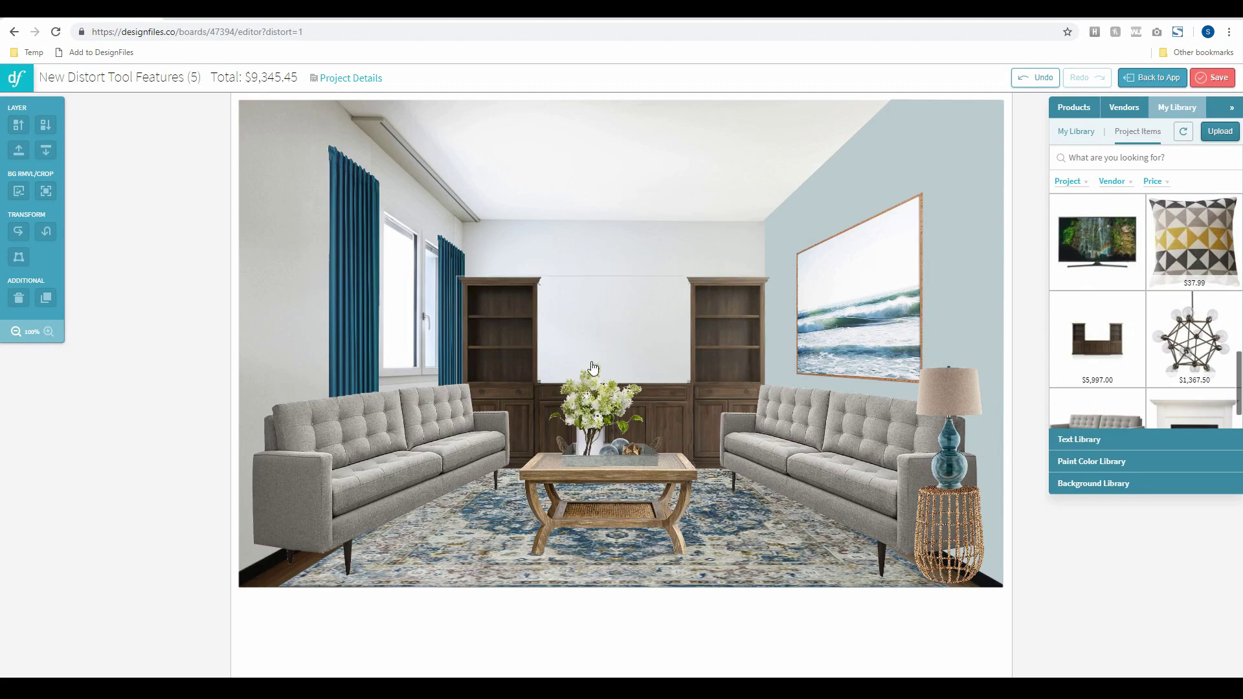
{"action": "left_click_drag", "start_coordinate": [769, 170], "coordinate": [489, 389]}
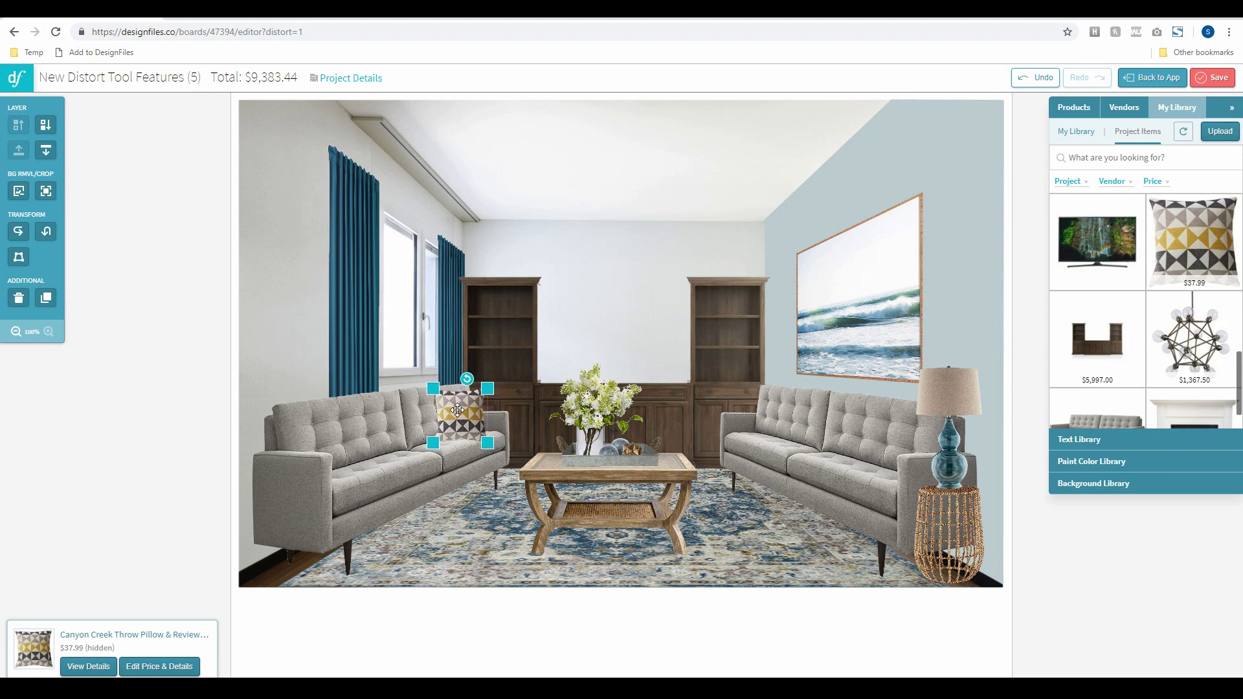
- Distort the throw pillow's corners so it follows the perspective of the window-side sofa, and apply the distortion
{"action": "left_click", "coordinate": [18, 257]}
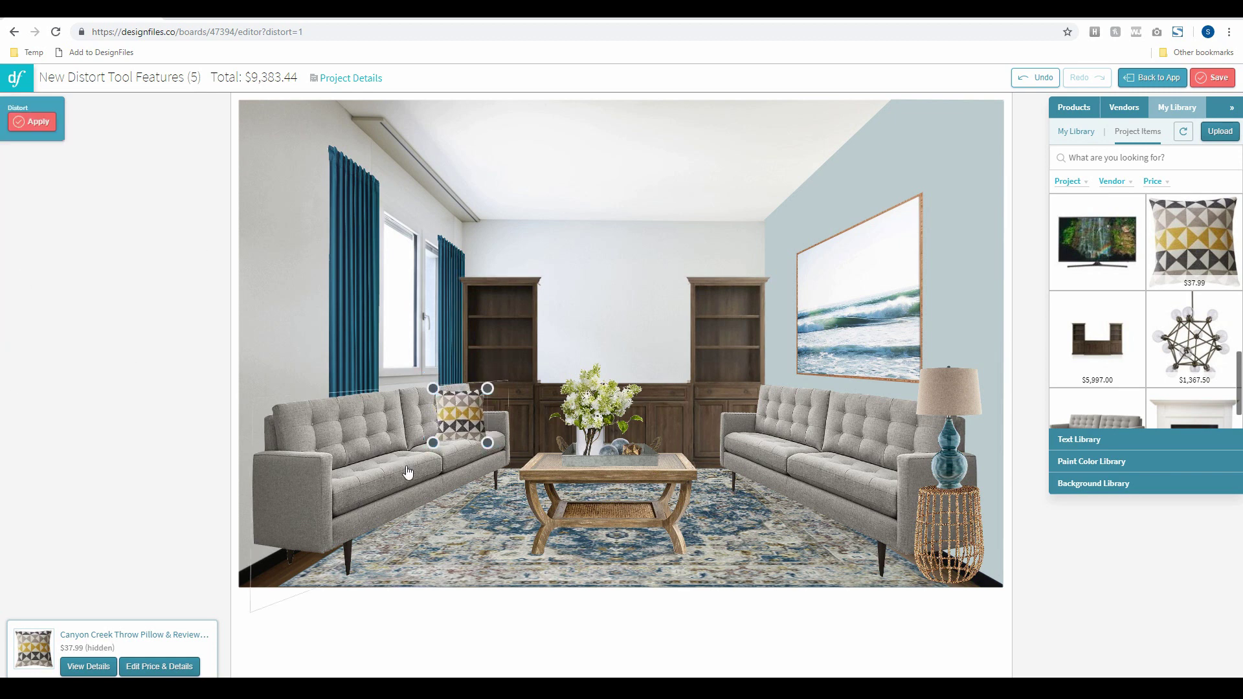
{"action": "left_click_drag", "start_coordinate": [430, 440], "coordinate": [433, 445]}
{"action": "left_click_drag", "start_coordinate": [433, 388], "coordinate": [477, 387]}
{"action": "left_click_drag", "start_coordinate": [490, 444], "coordinate": [488, 432]}
{"action": "left_click_drag", "start_coordinate": [476, 389], "coordinate": [479, 387]}
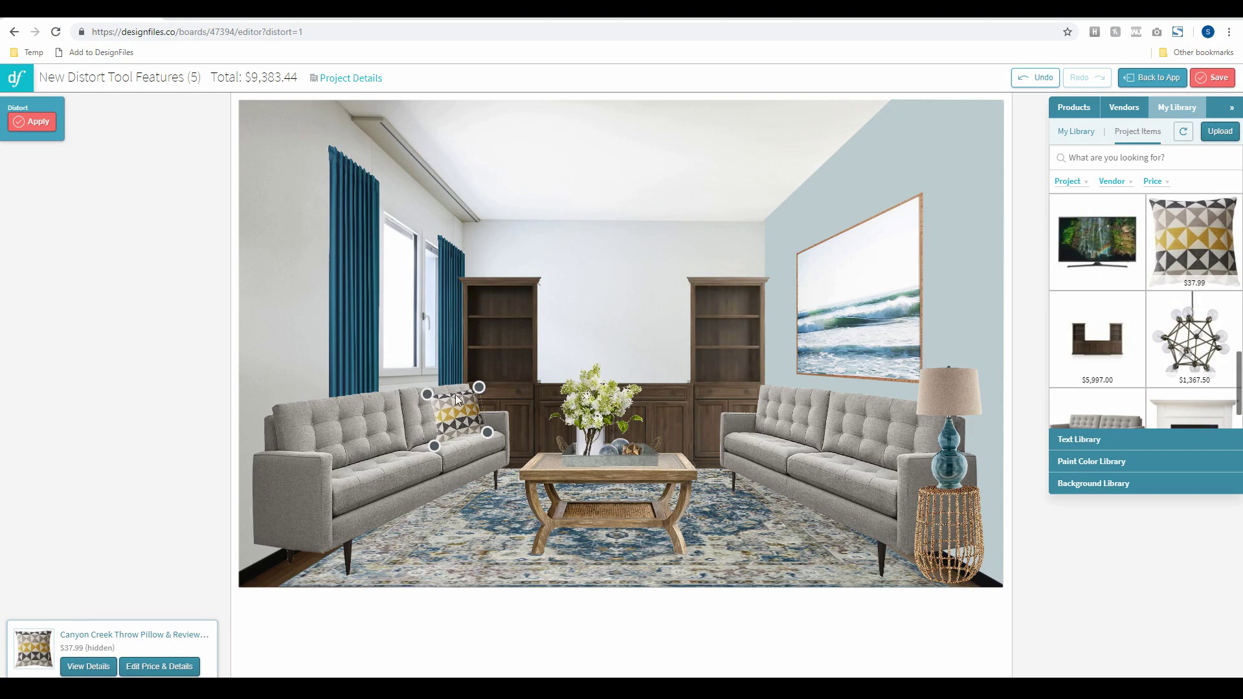
{"action": "left_click_drag", "start_coordinate": [480, 386], "coordinate": [477, 389]}
{"action": "left_click", "coordinate": [32, 124]}
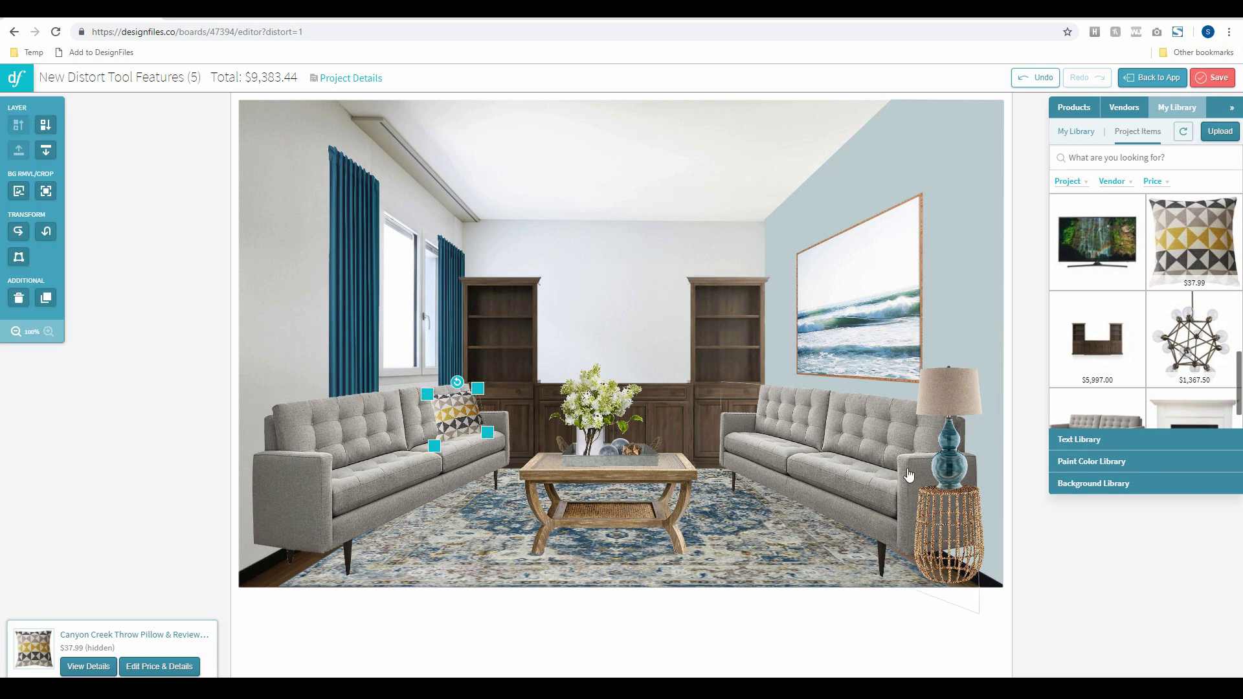
- Place a mirrored copy of the distorted pillow at the far end of the opposite sofa
{"action": "left_click", "coordinate": [17, 233]}
{"action": "left_click_drag", "start_coordinate": [455, 410], "coordinate": [768, 415]}
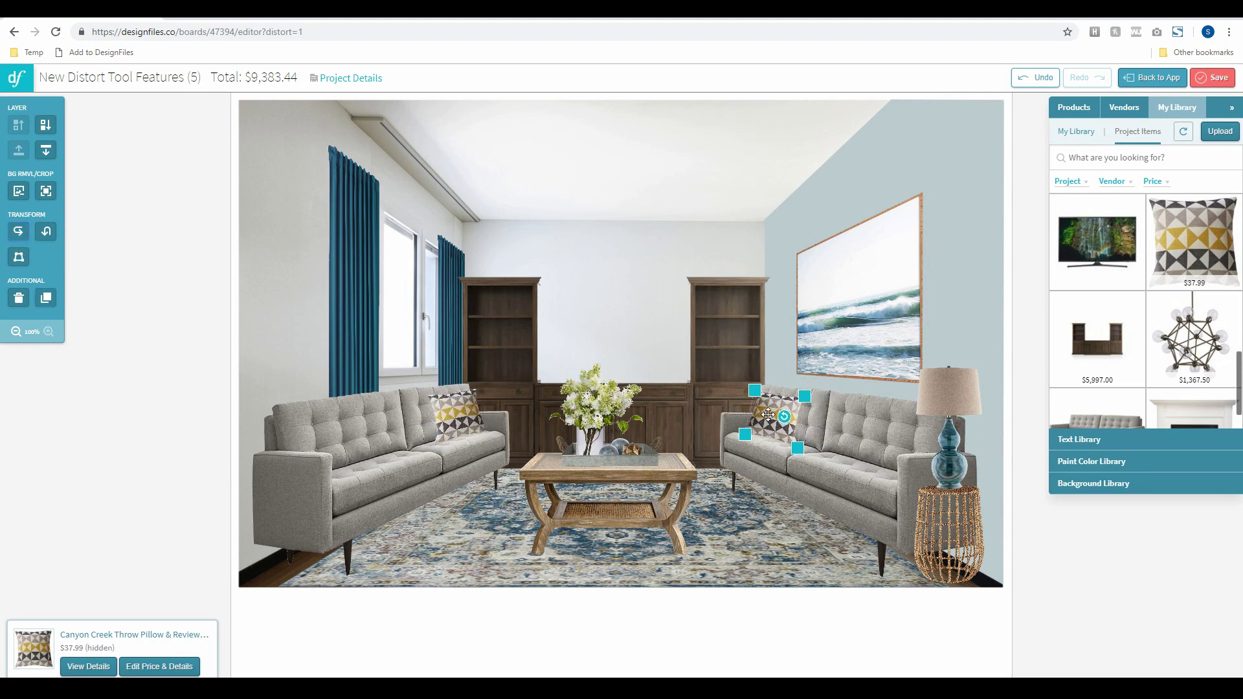
{"action": "left_click", "coordinate": [1010, 313]}
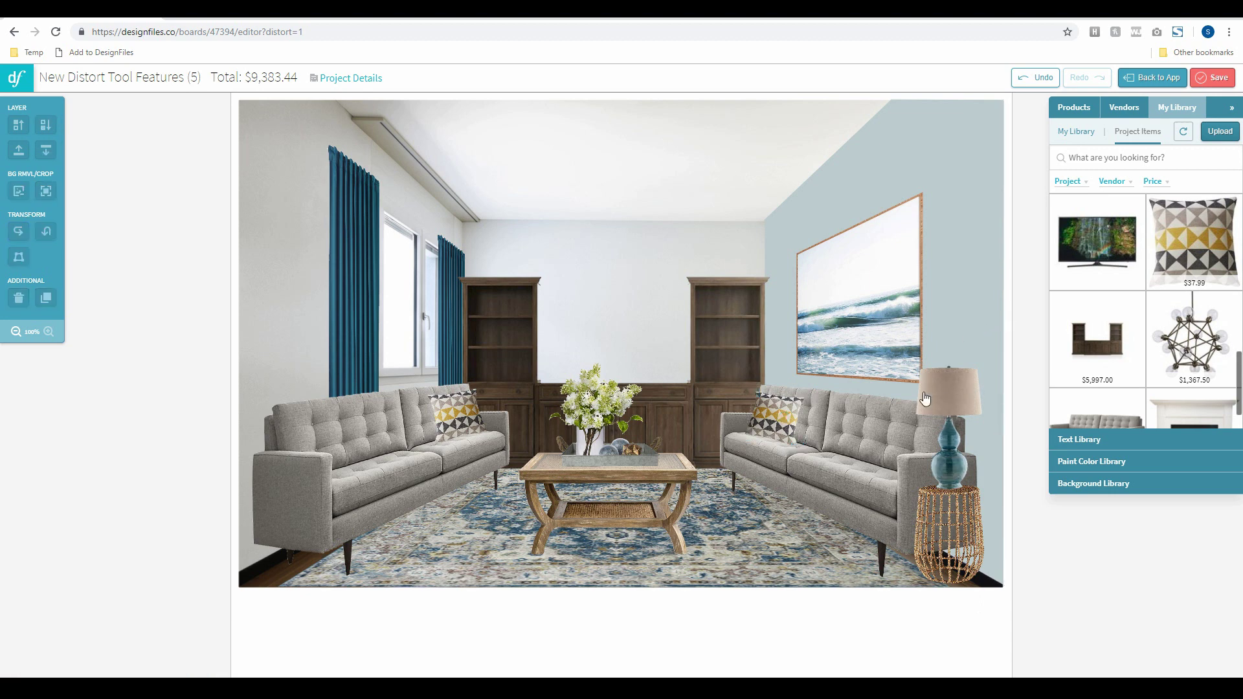
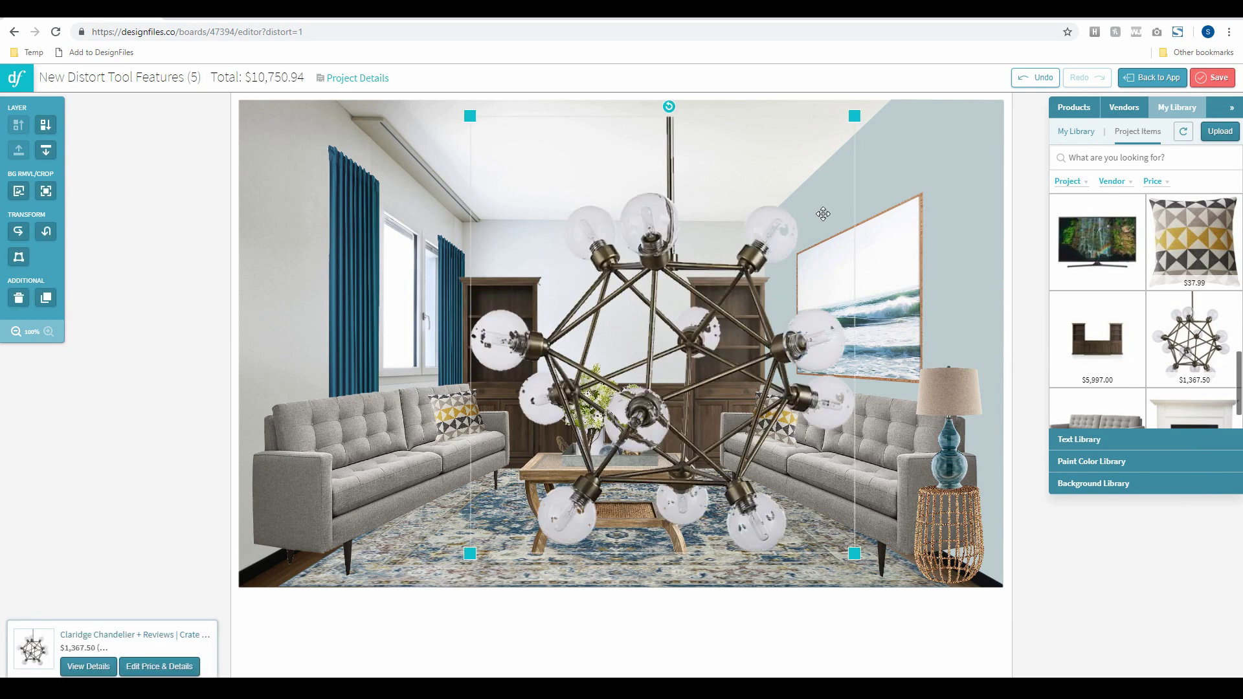
- Add the Claridge chandelier from the project items and scale it down to less than half its size
{"action": "left_click_drag", "start_coordinate": [856, 117], "coordinate": [778, 264]}
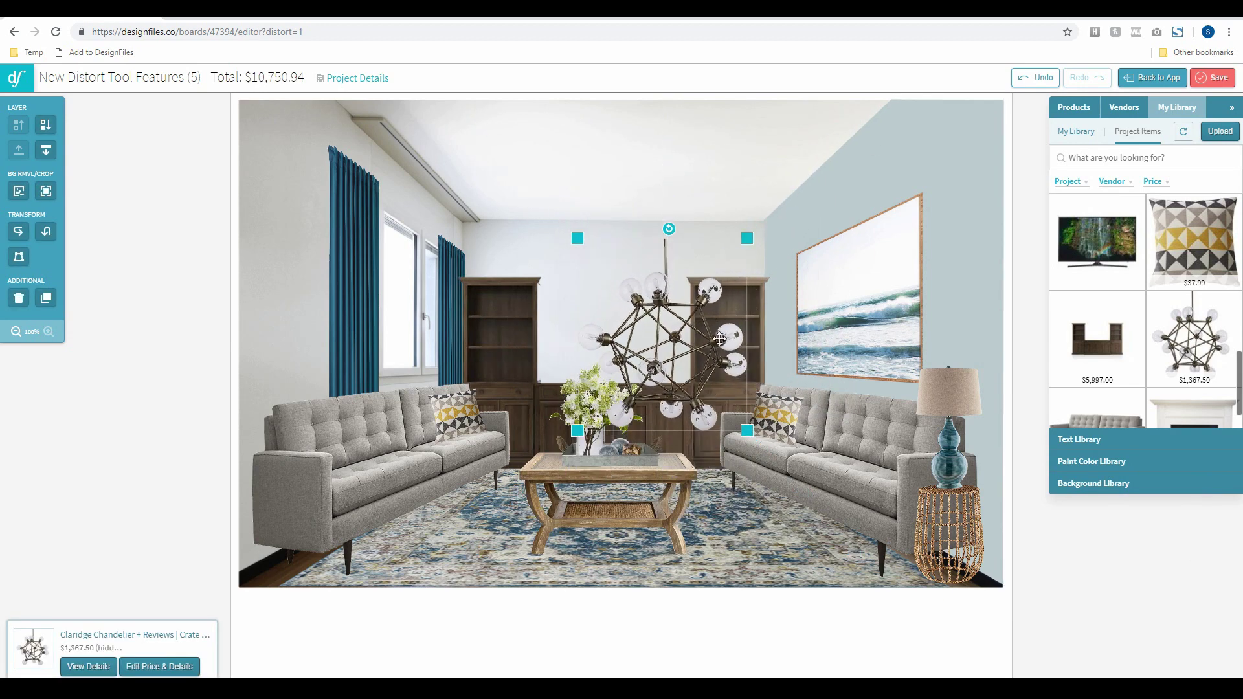
{"action": "left_click_drag", "start_coordinate": [737, 346], "coordinate": [740, 346]}
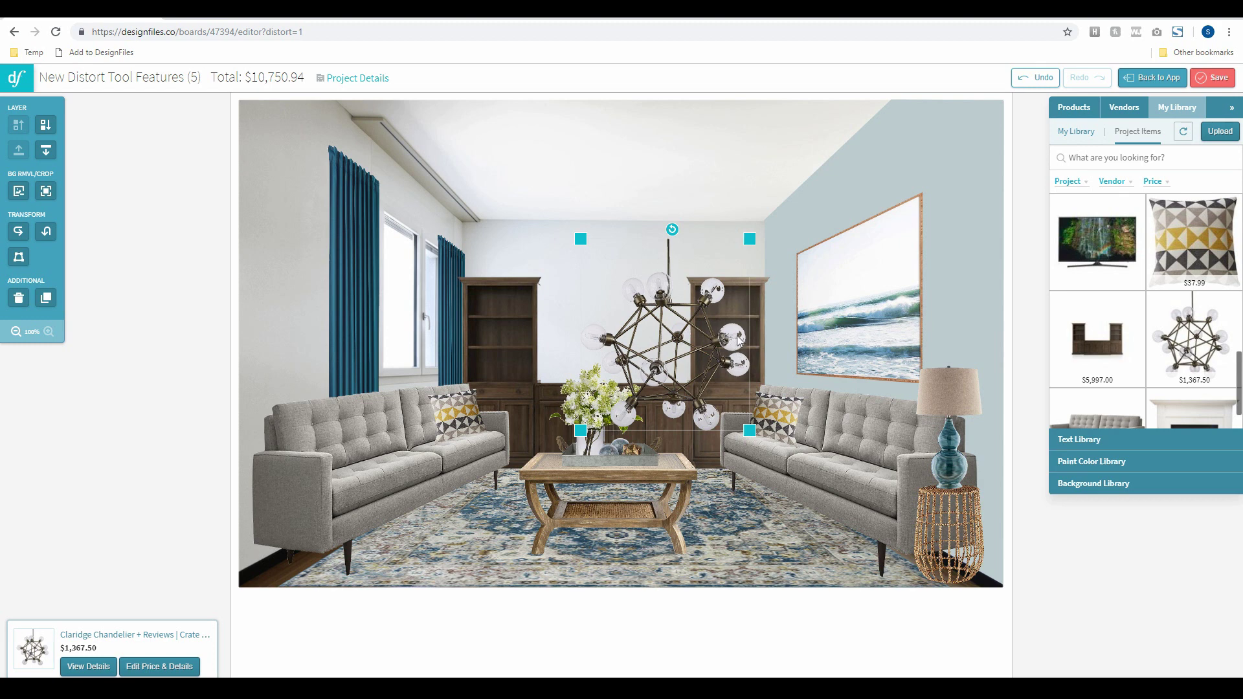
{"action": "left_click_drag", "start_coordinate": [733, 341], "coordinate": [736, 340]}
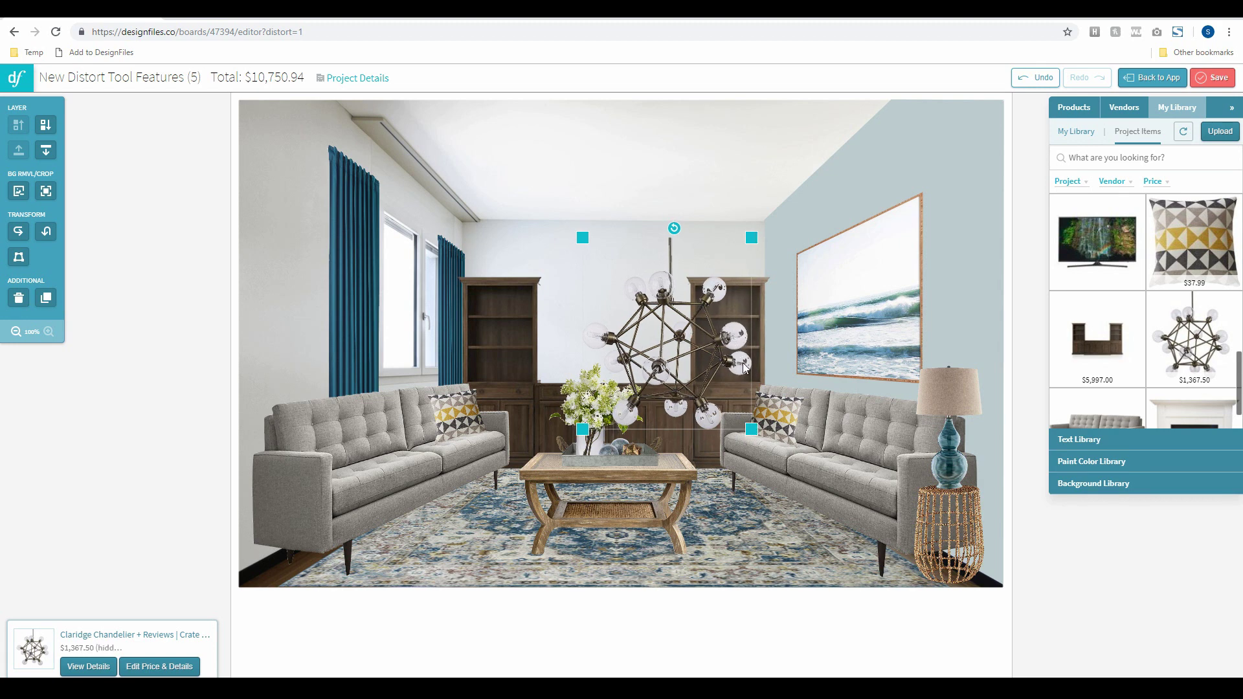
- Auto-remove the chandelier's white background with a color range of 8 and hang it, scaled down further, from the ceiling above the coffee table
{"action": "left_click", "coordinate": [18, 190]}
{"action": "left_click_drag", "start_coordinate": [715, 237], "coordinate": [713, 239]}
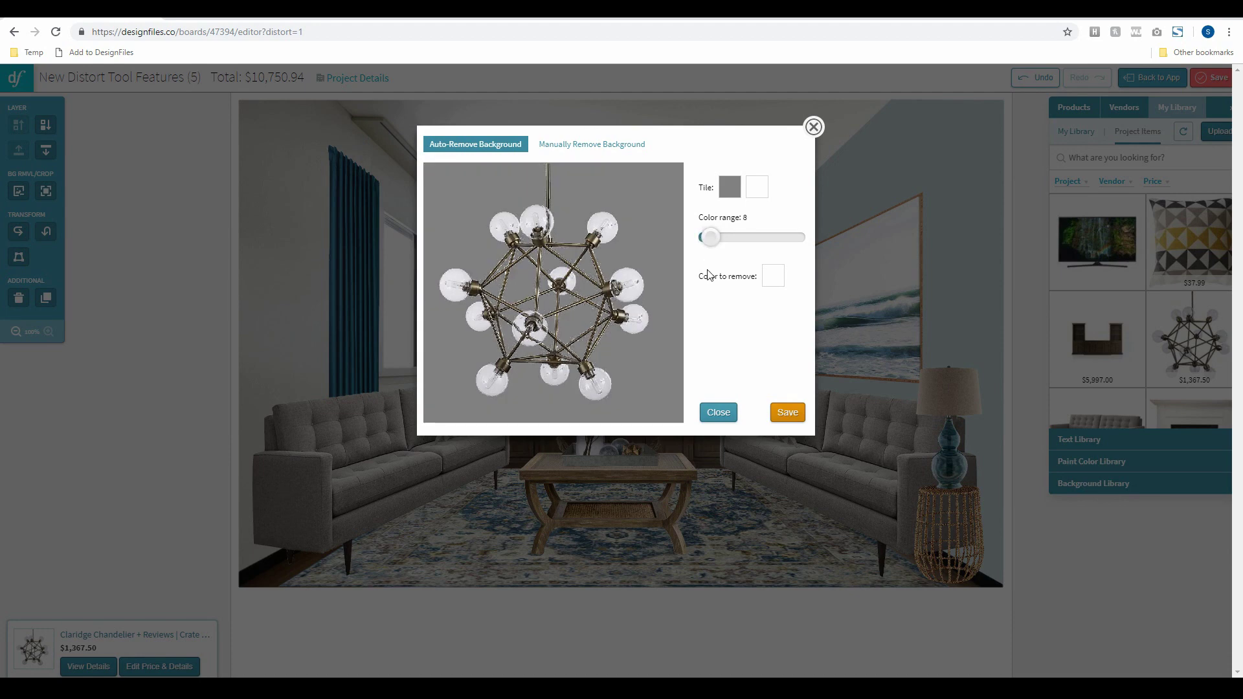
{"action": "left_click", "coordinate": [787, 413]}
{"action": "left_click_drag", "start_coordinate": [621, 253], "coordinate": [647, 227]}
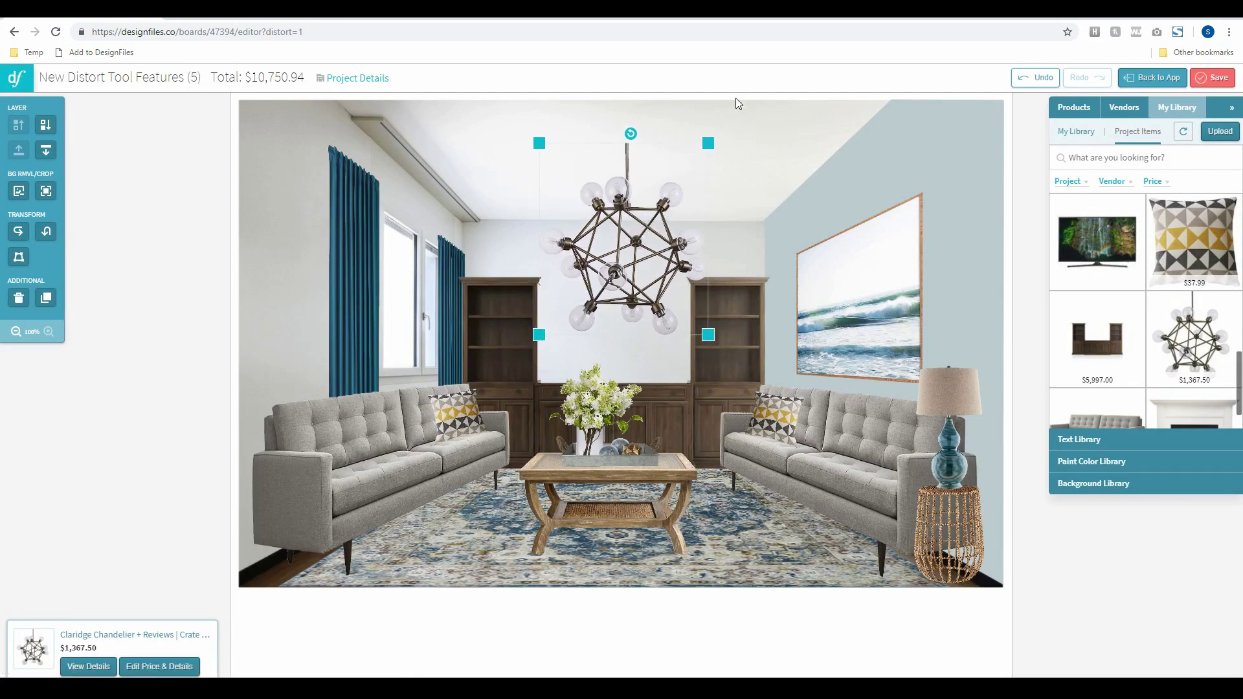
{"action": "left_click_drag", "start_coordinate": [709, 142], "coordinate": [669, 153]}
- Add the TV with the waterfall picture and scale it down to stand on the console between the two bookcases
{"action": "scroll", "coordinate": [1131, 279], "scroll_direction": "up", "scroll_amount": 2}
{"action": "left_click_drag", "start_coordinate": [1083, 372], "coordinate": [734, 289]}
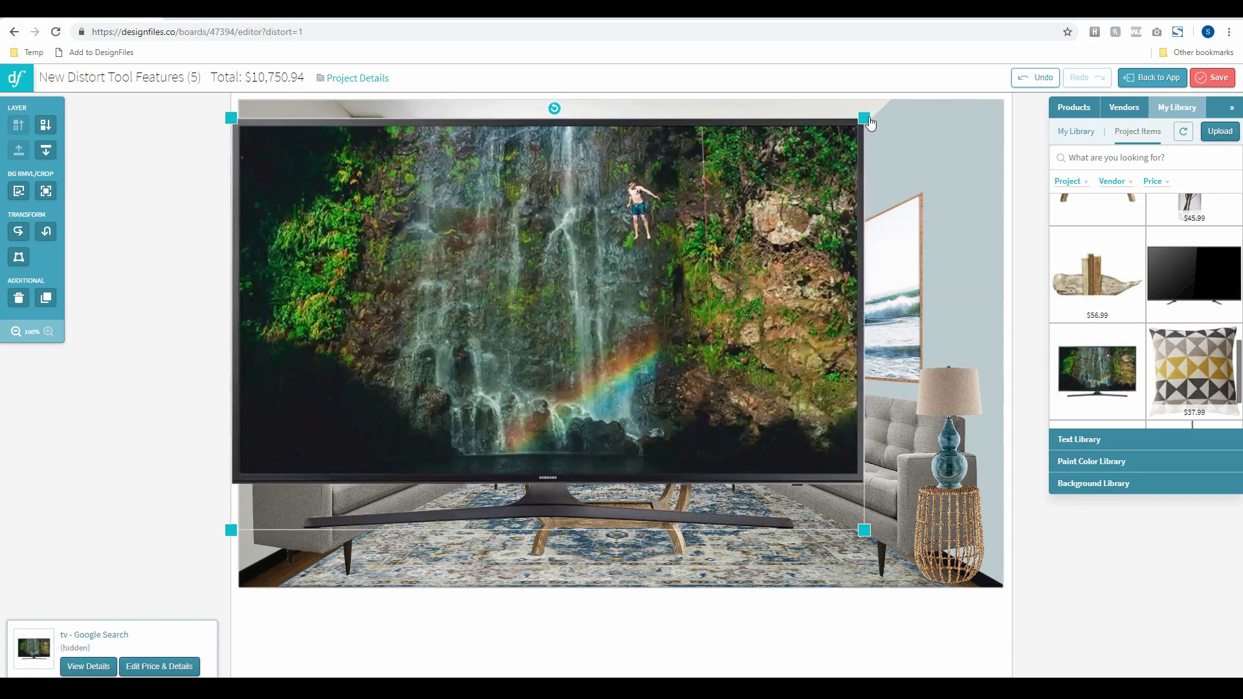
{"action": "left_click_drag", "start_coordinate": [590, 299], "coordinate": [682, 297]}
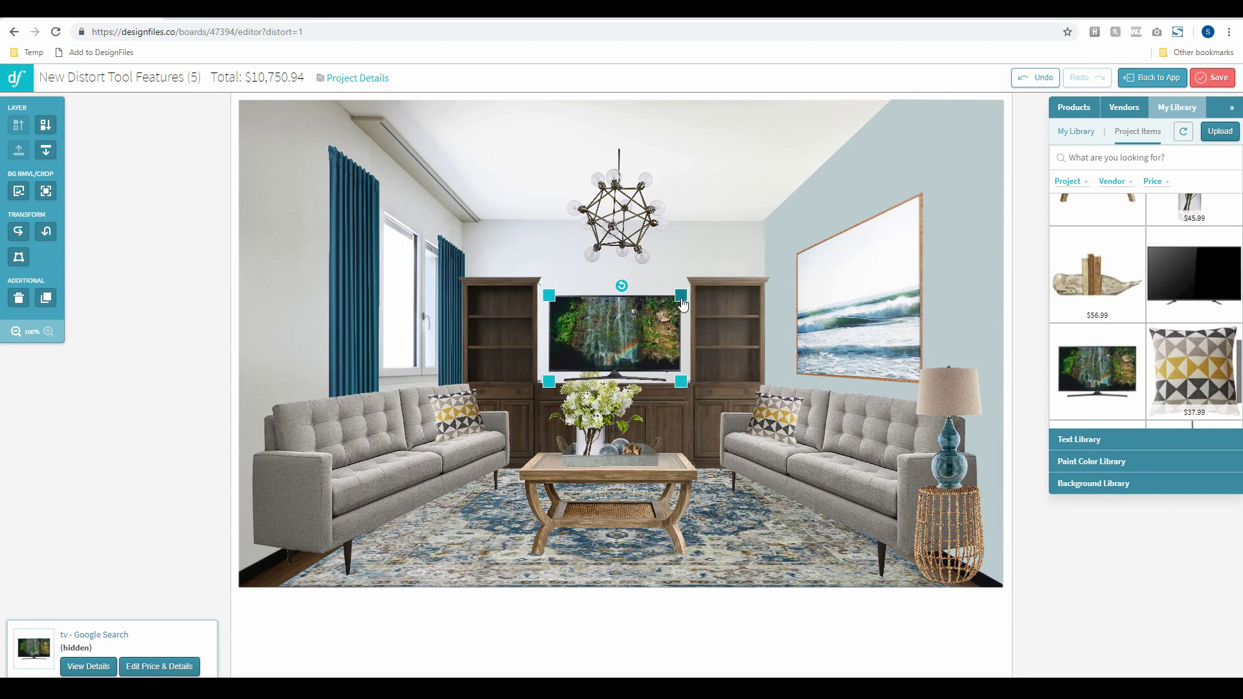
{"action": "left_click", "coordinate": [651, 319]}
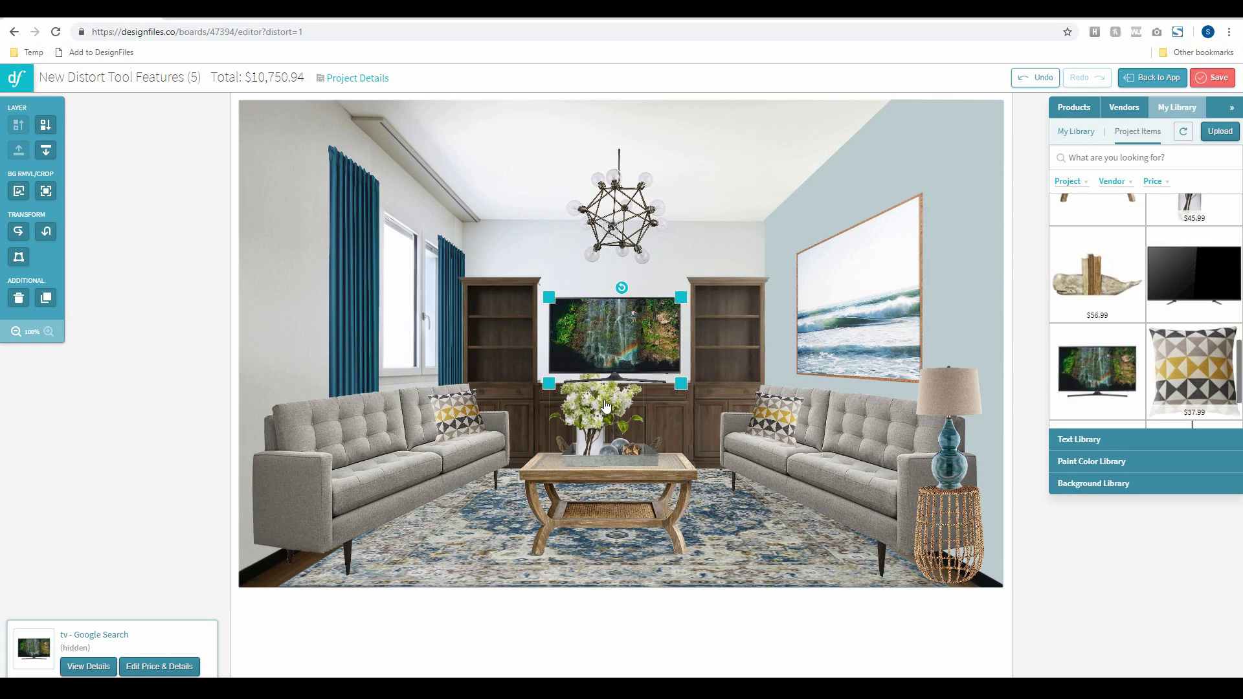
- Send the TV to the back and raise it above the room background so it sits behind the flowers, fine-tuning its size and position
{"action": "left_click", "coordinate": [46, 152]}
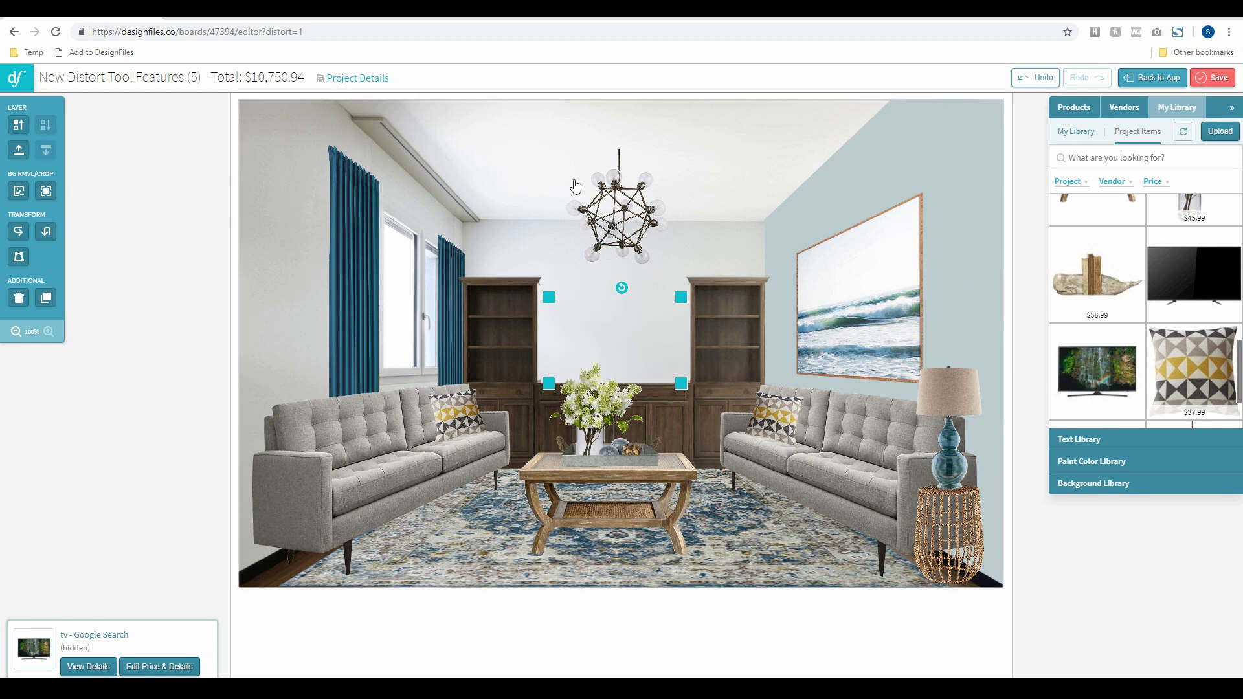
{"action": "left_click", "coordinate": [18, 125]}
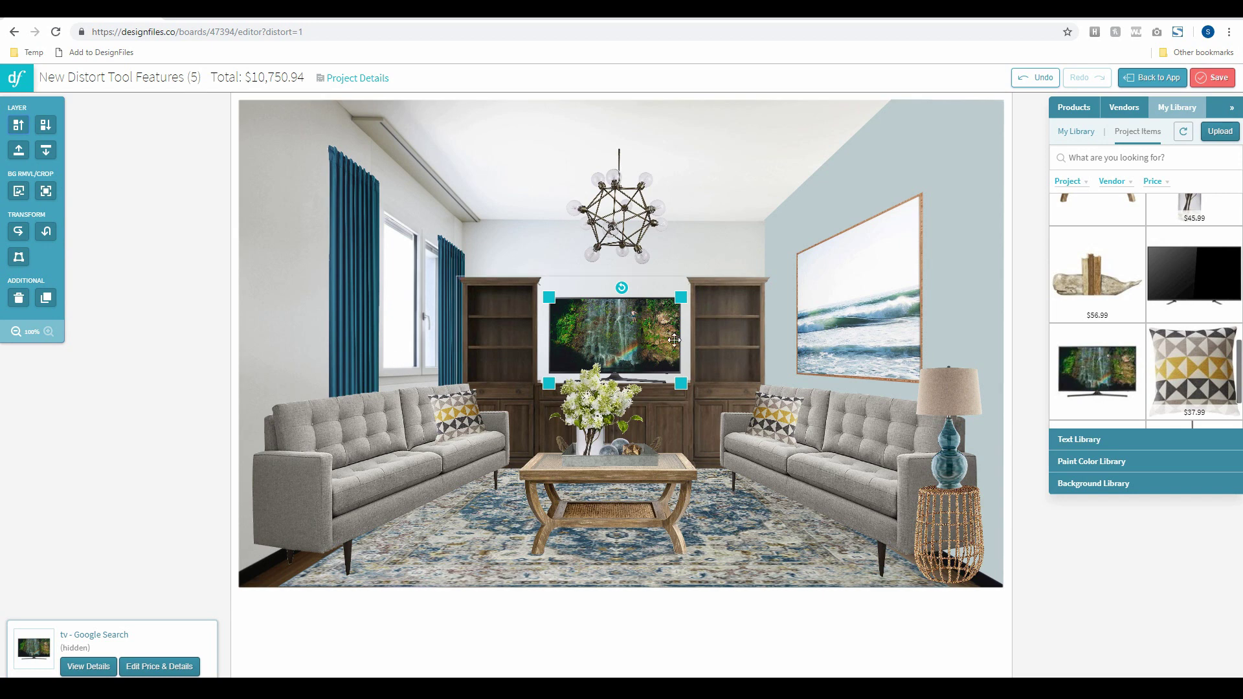
{"action": "left_click_drag", "start_coordinate": [681, 297], "coordinate": [678, 300]}
{"action": "left_click", "coordinate": [645, 321]}
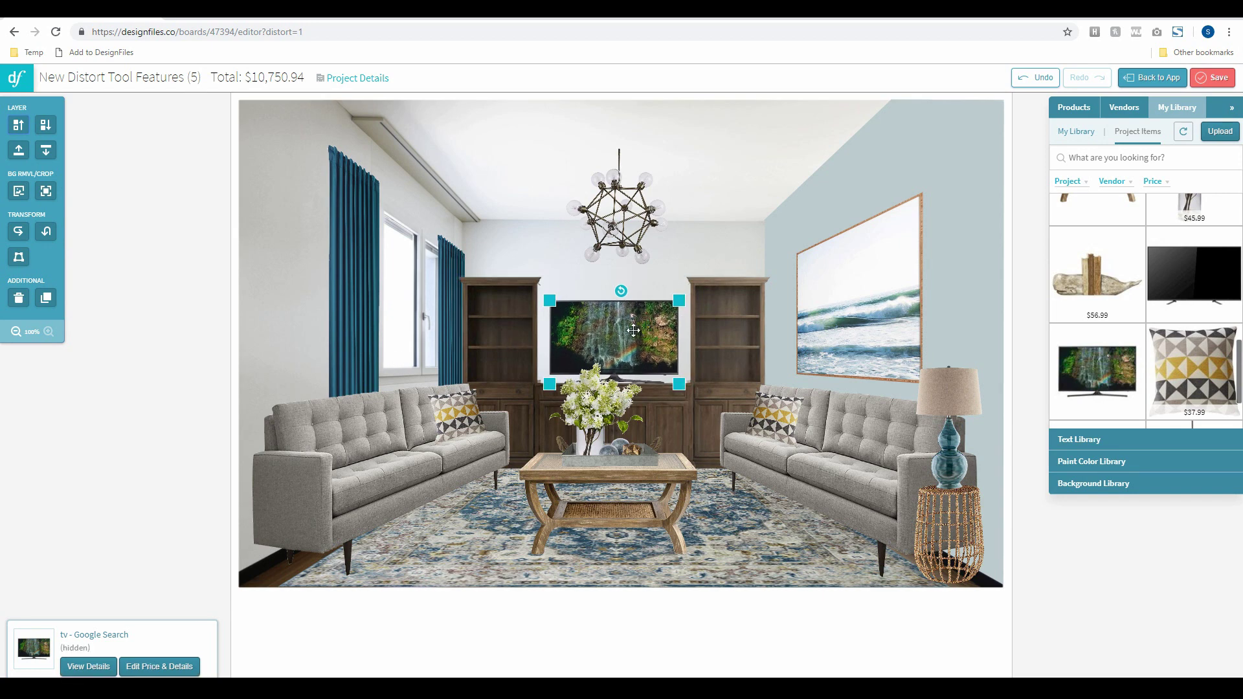
{"action": "left_click", "coordinate": [149, 330]}
- Add the wooden whale bookends and place them, scaled down, on the lowest open shelf of the bookcase beside the blue wall
{"action": "mouse_move", "coordinate": [1083, 295]}
{"action": "left_mouse_down"}
{"action": "mouse_move", "coordinate": [863, 300]}
{"action": "mouse_move", "coordinate": [867, 333]}
{"action": "left_mouse_up"}
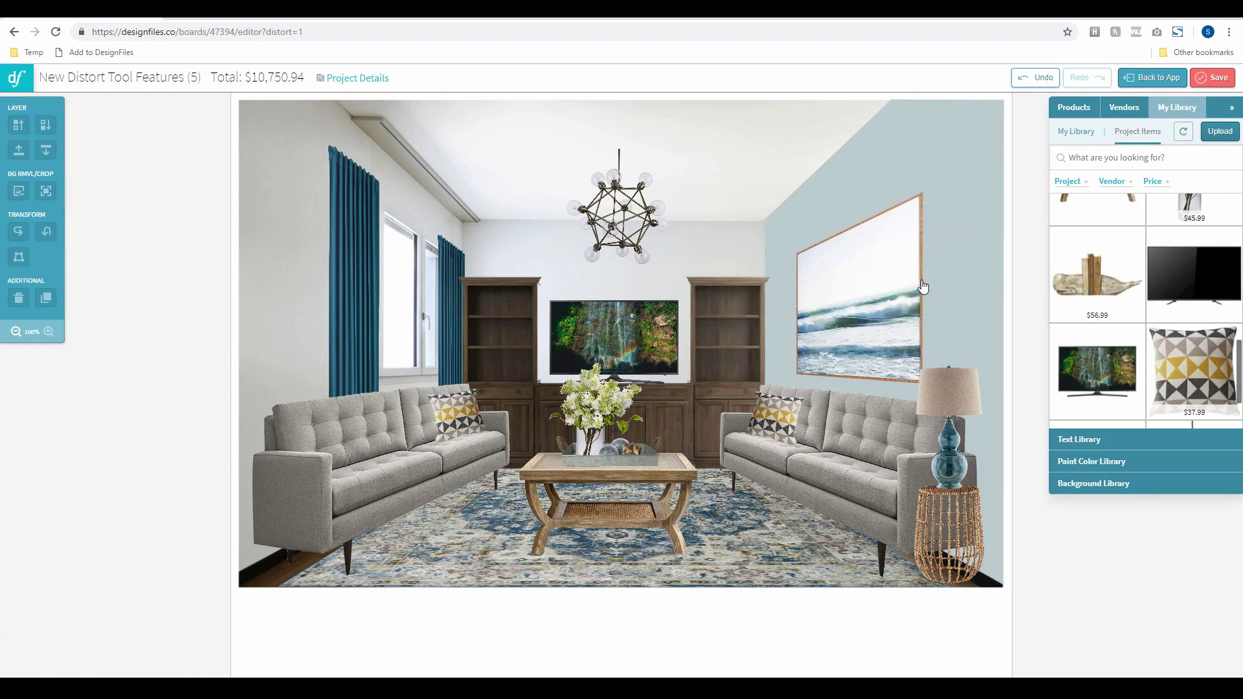
{"action": "left_click_drag", "start_coordinate": [1013, 211], "coordinate": [730, 376]}
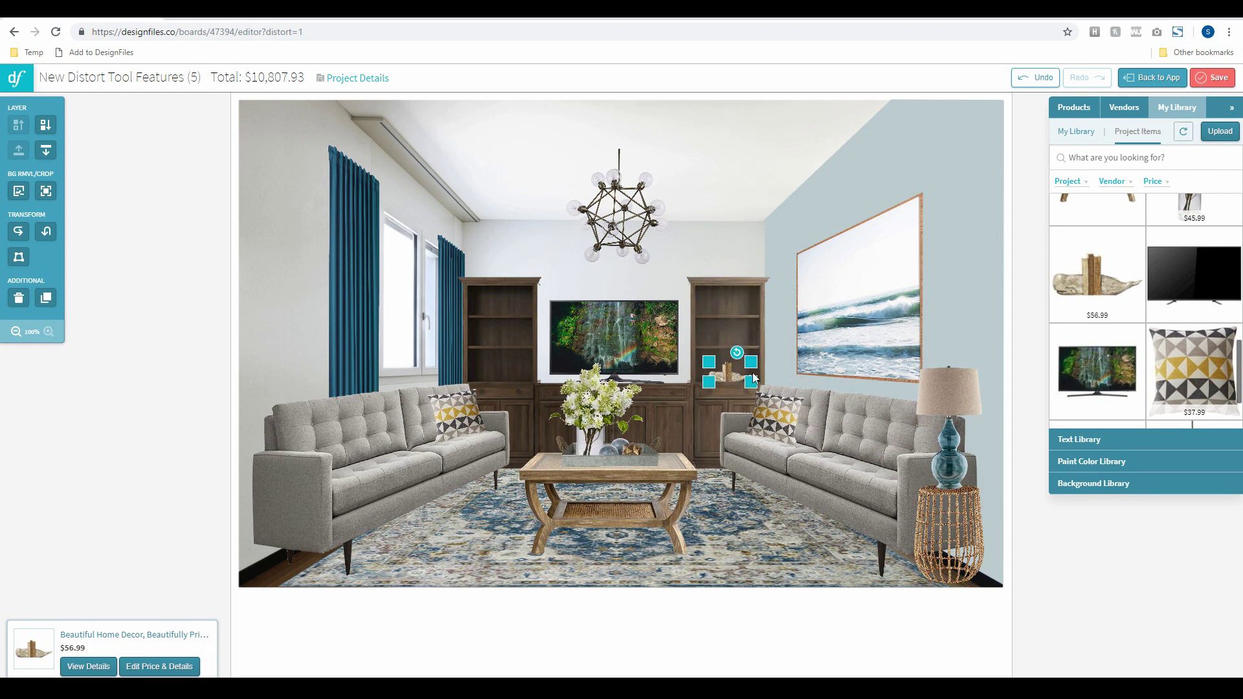
{"action": "left_click", "coordinate": [1018, 294]}
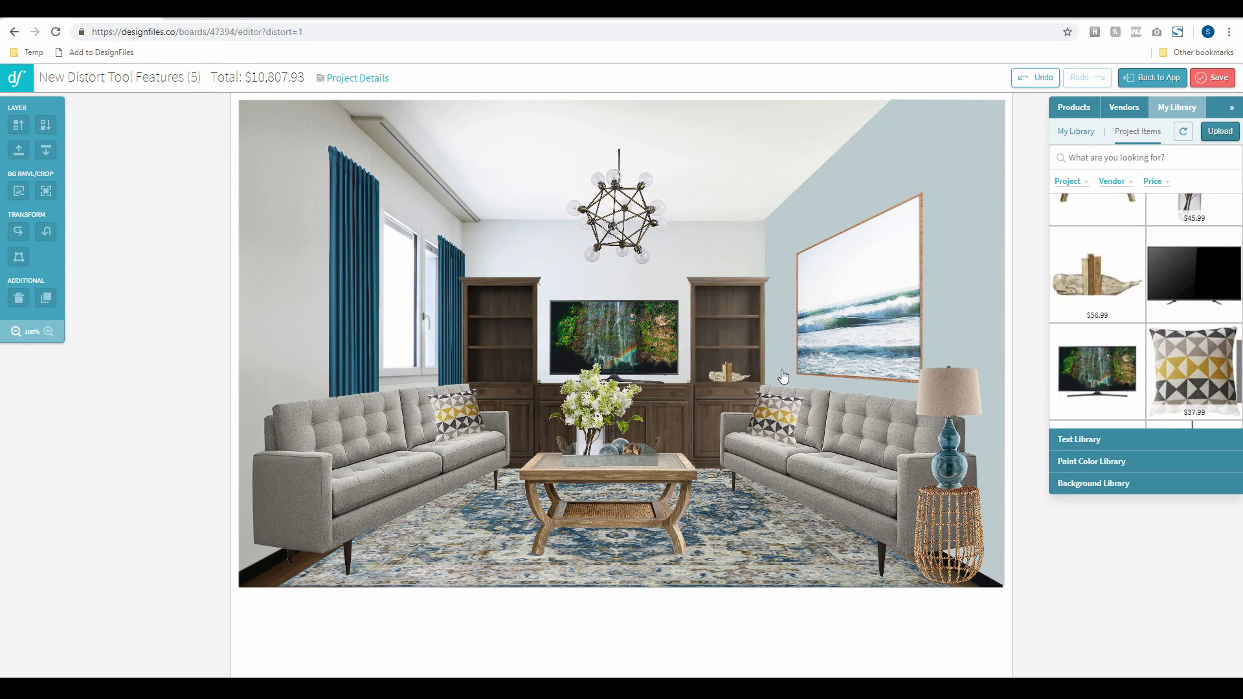